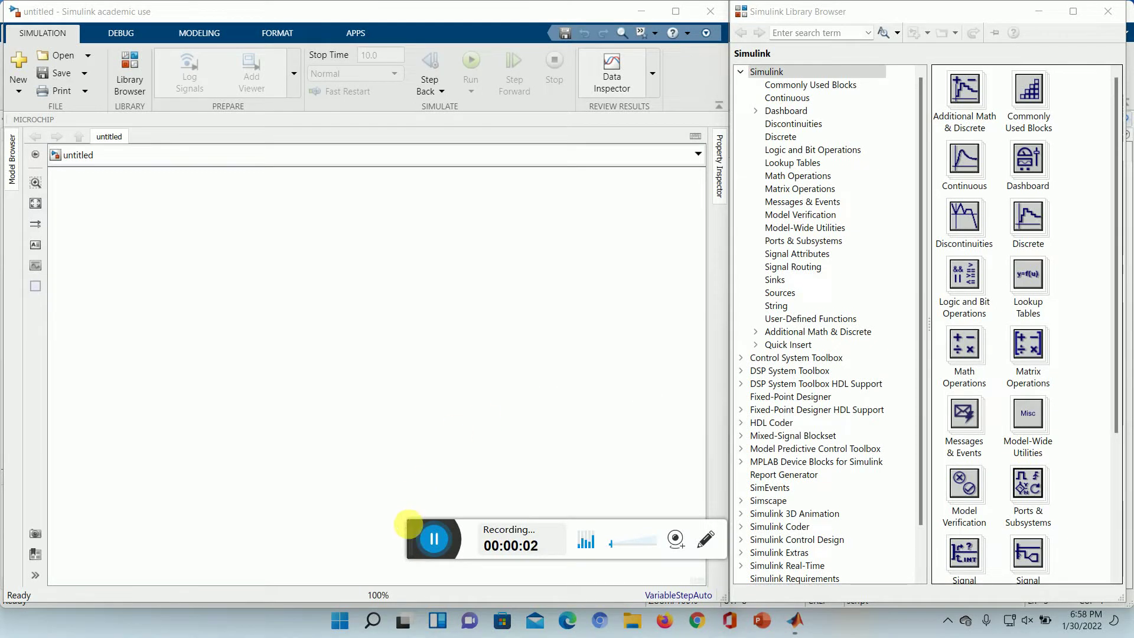
Expand Simscape > Electrical > Specialized Power Systems in the Library Browser and scroll to powergui.
left_click_drag(415, 536, 415, 580)
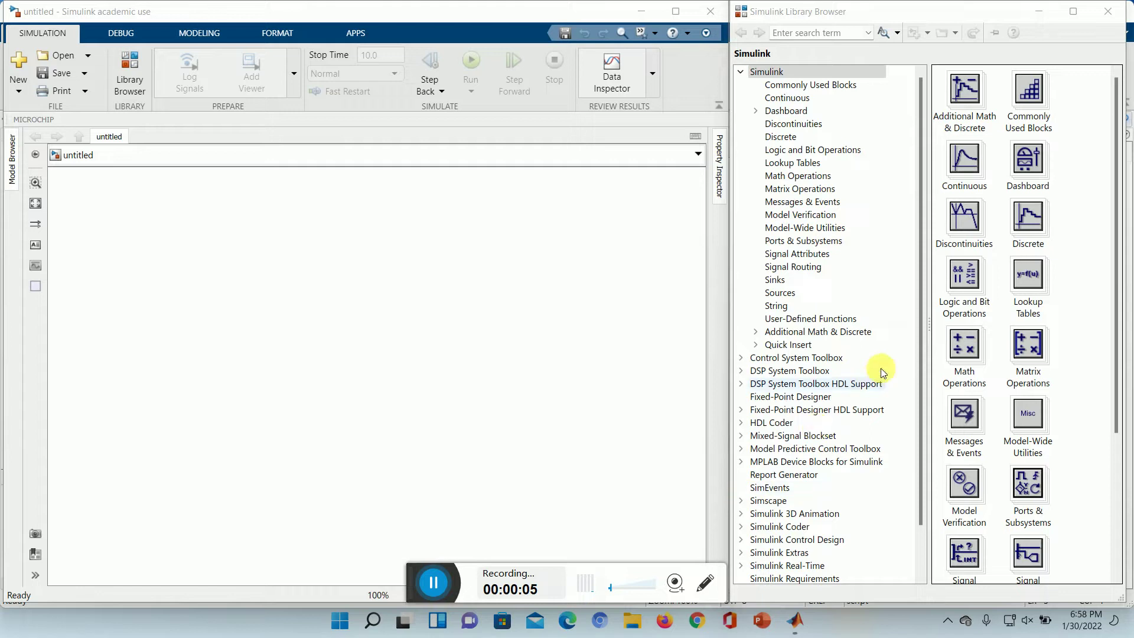
scroll(923, 340, "down", 2)
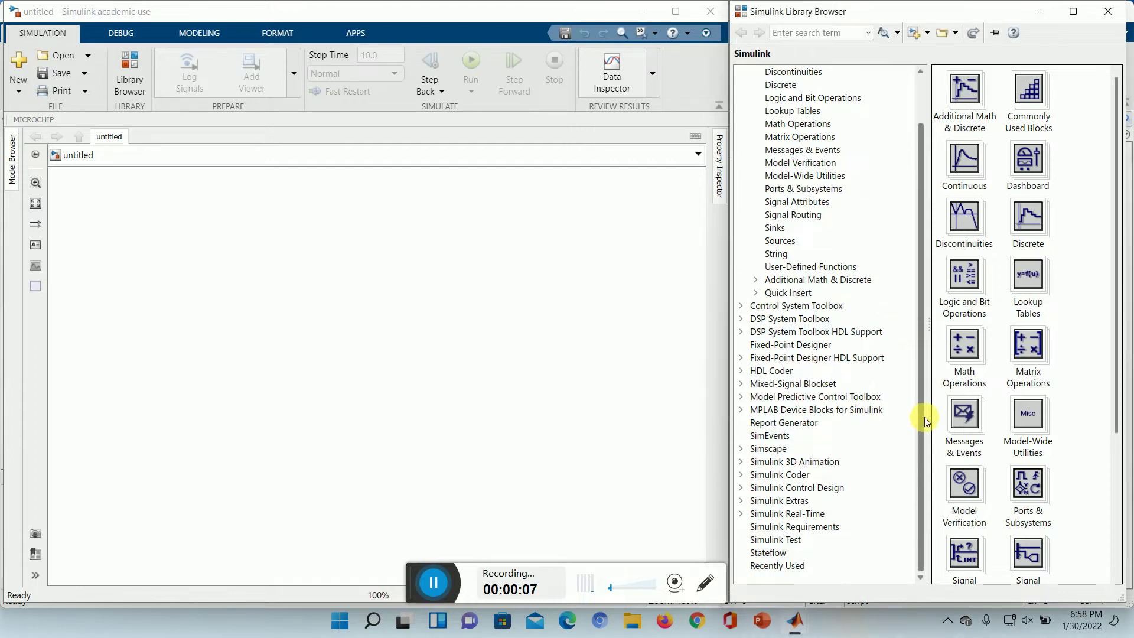
left_click(742, 450)
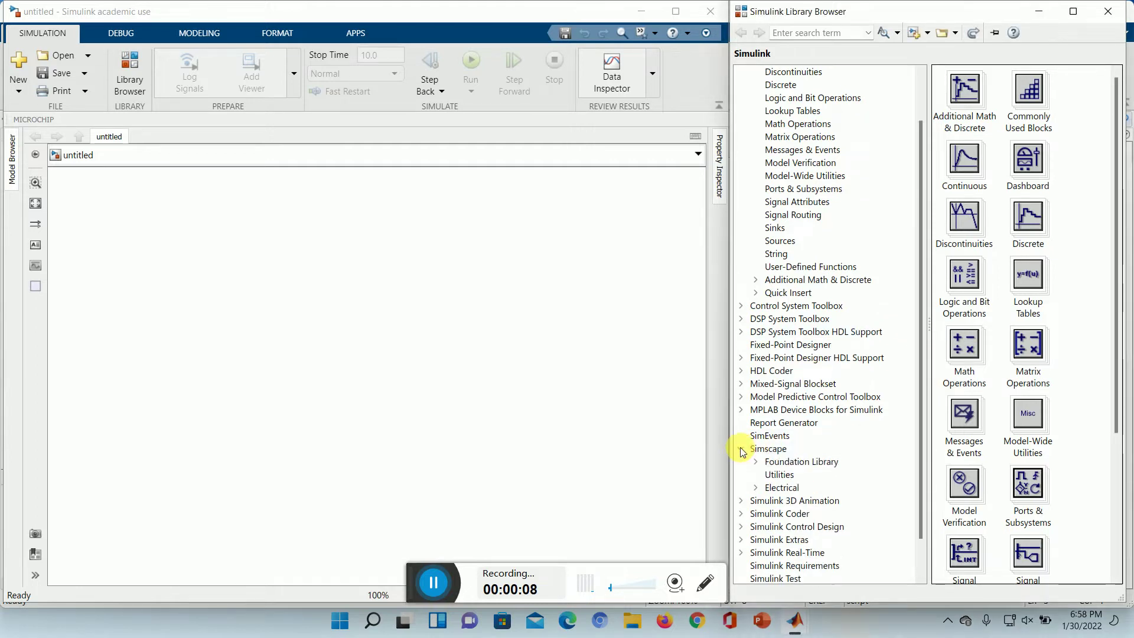
left_click(759, 488)
left_click_drag(922, 386, 923, 486)
left_click(771, 489)
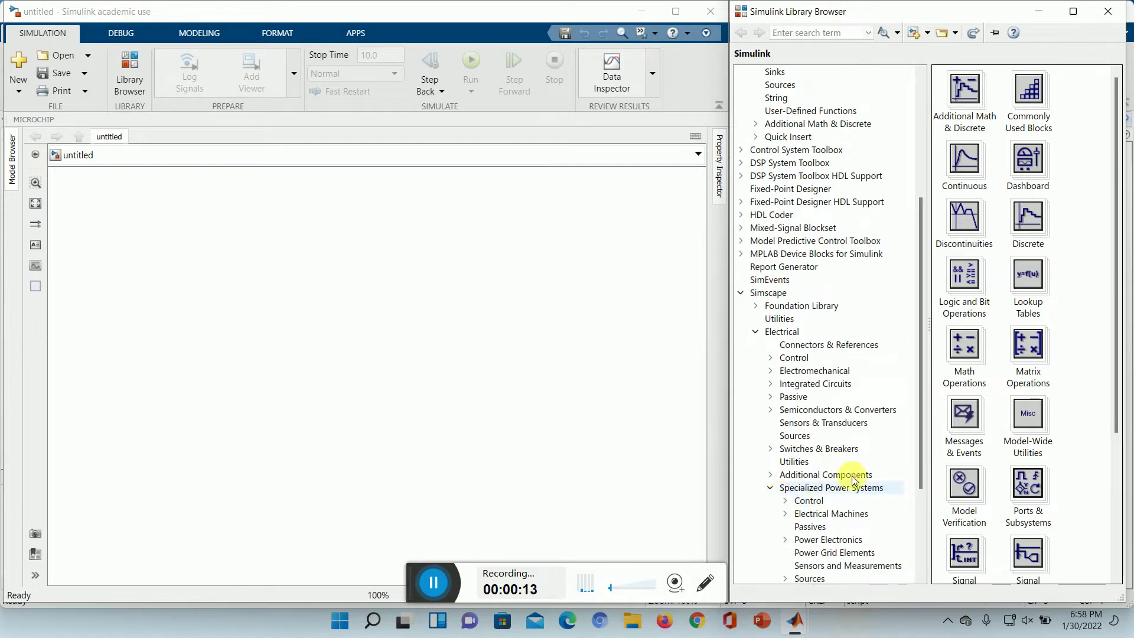
left_click_drag(922, 427, 929, 493)
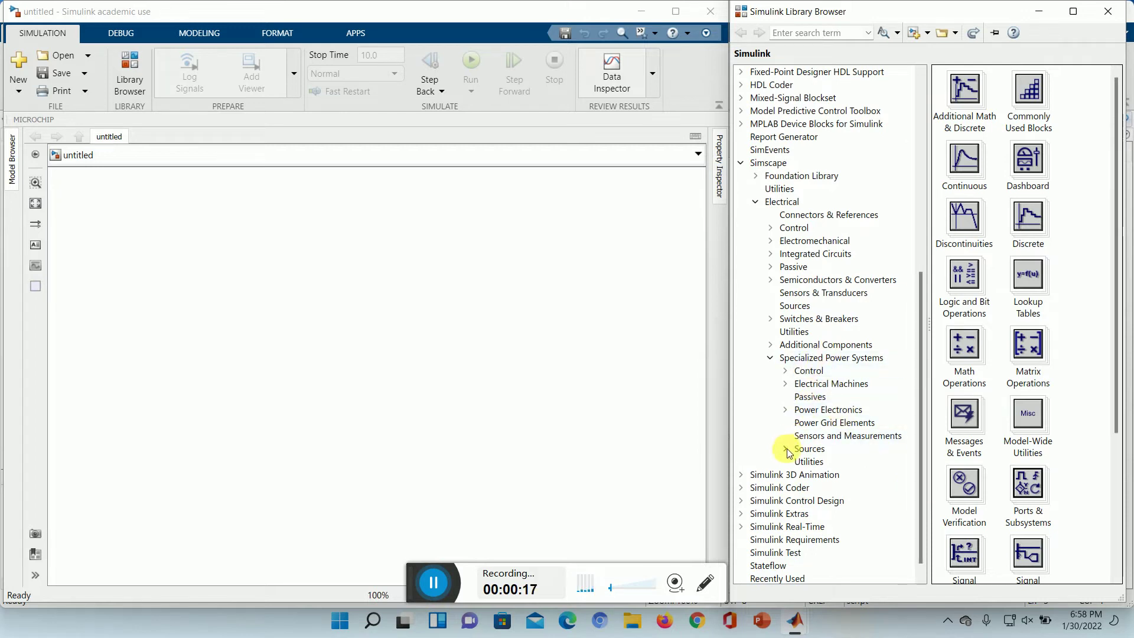
left_click(818, 359)
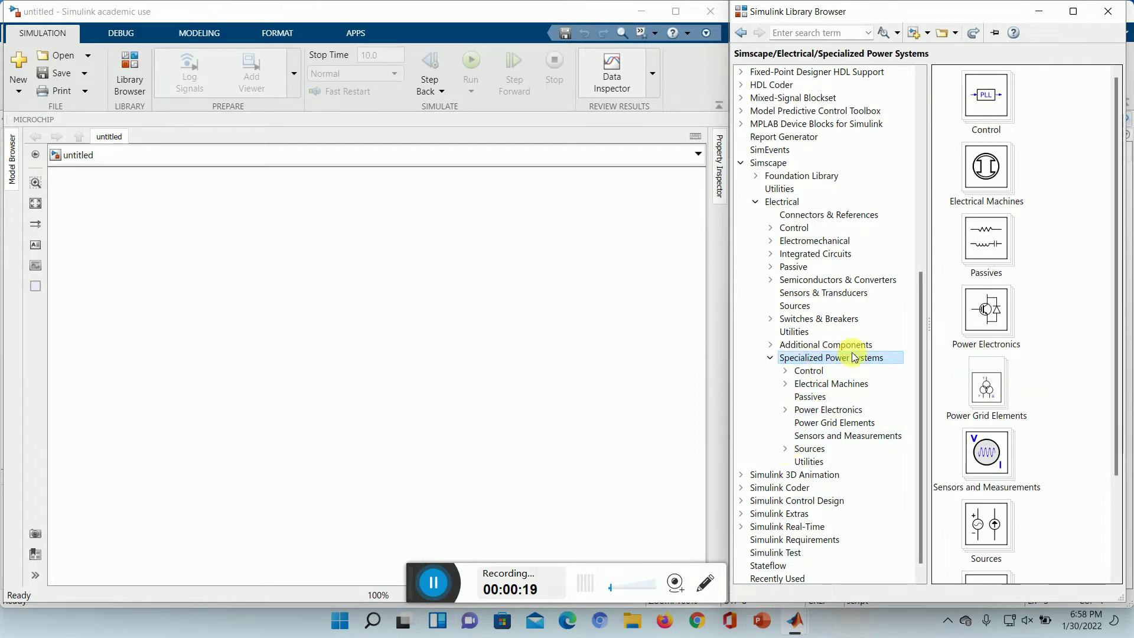
left_click_drag(1115, 295, 1116, 395)
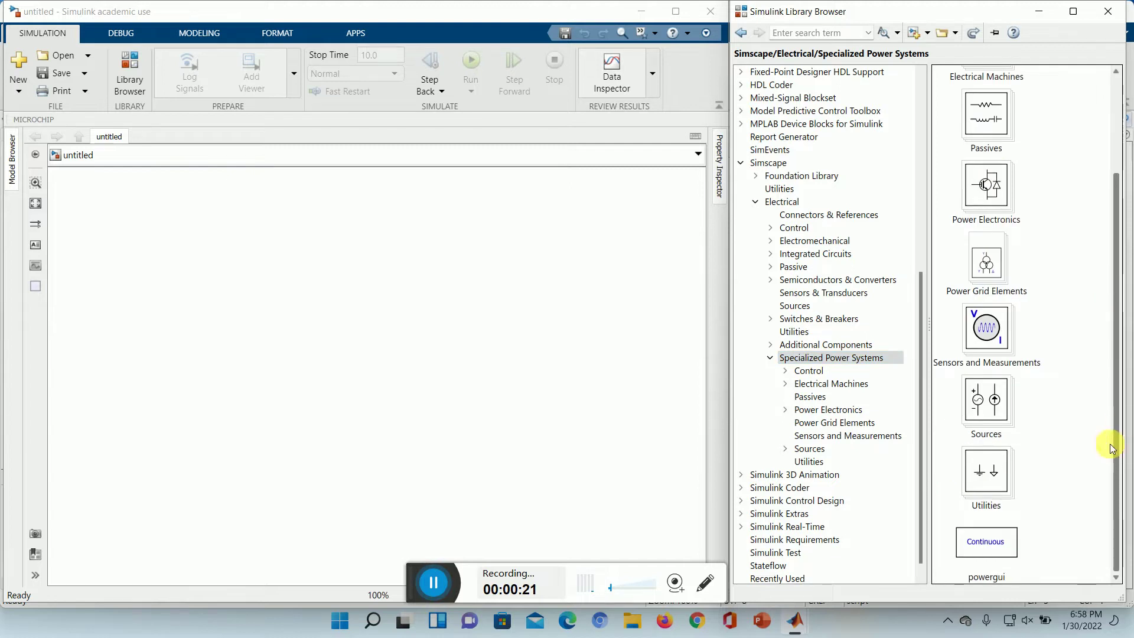
Place a powergui block near the top-left of the empty model.
left_click(975, 551)
left_click_drag(975, 552, 117, 238)
left_click(104, 239)
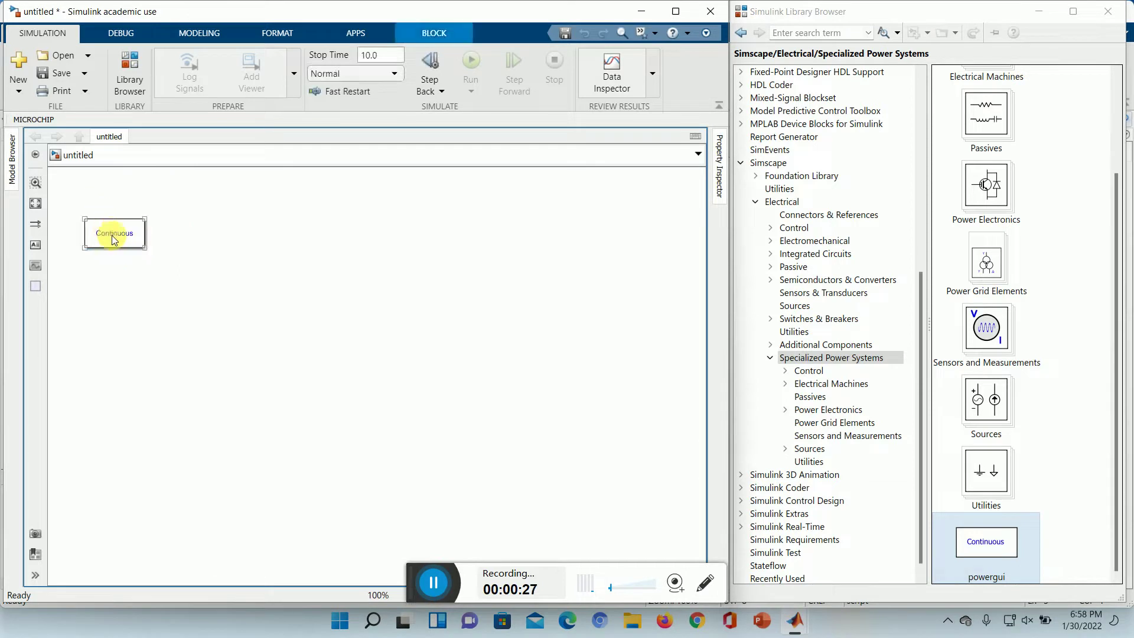
Save the model as rectifier_3_phase.slx.
left_click(55, 73)
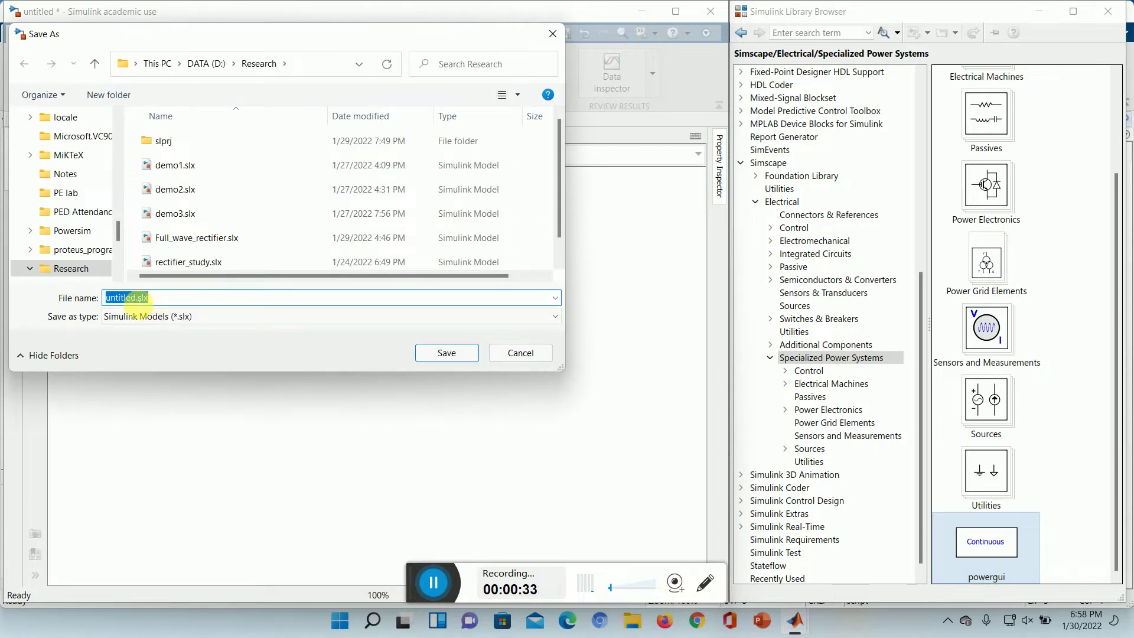
left_click(137, 298)
type("rectifier_3_phase")
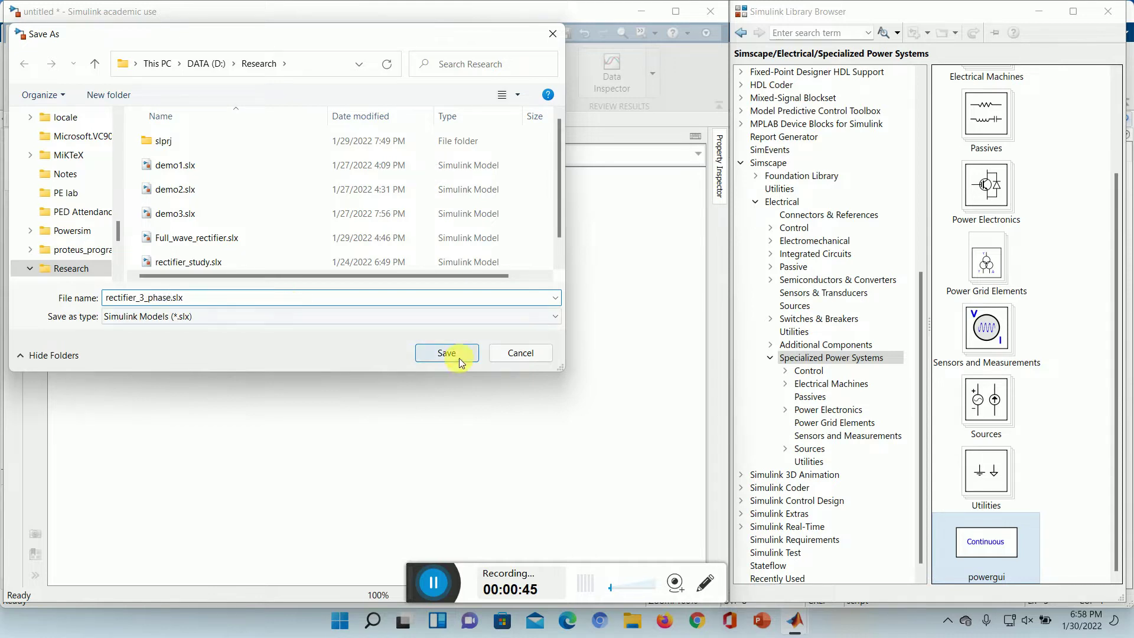
left_click(459, 353)
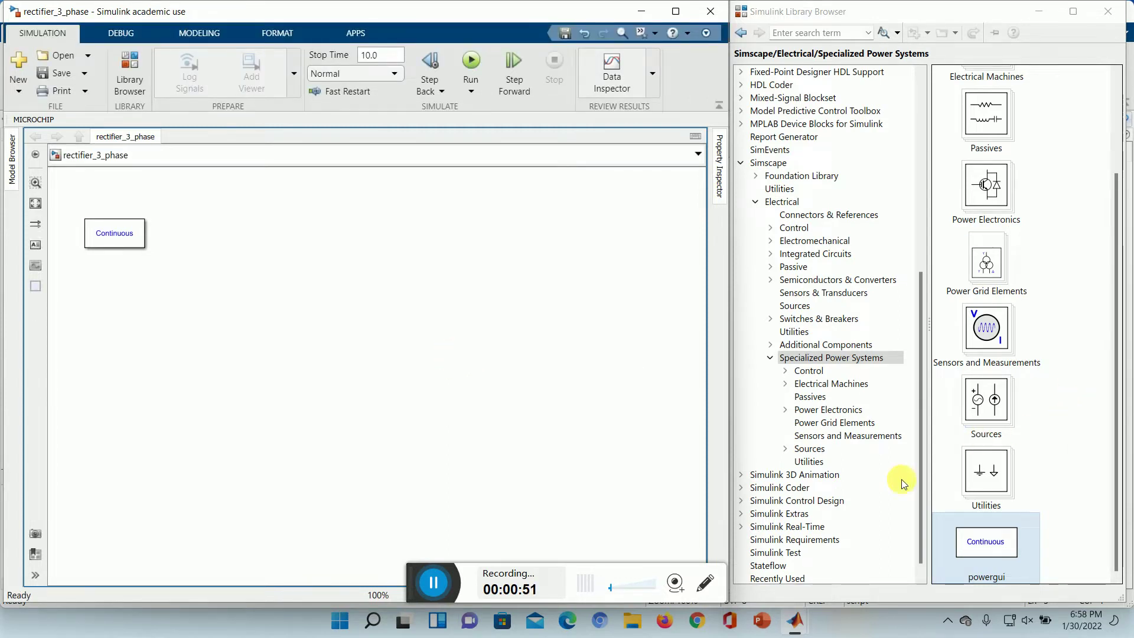
Add an AC Voltage Source from the Sources library and rotate it horizontally with Ctrl+R.
left_click(803, 452)
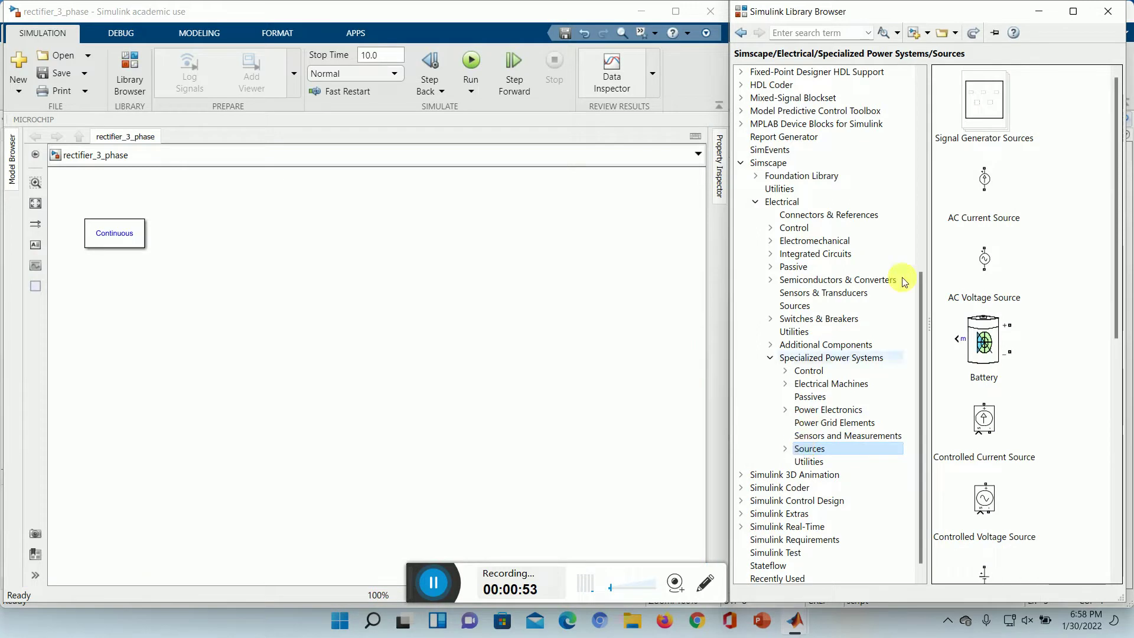
left_click(984, 263)
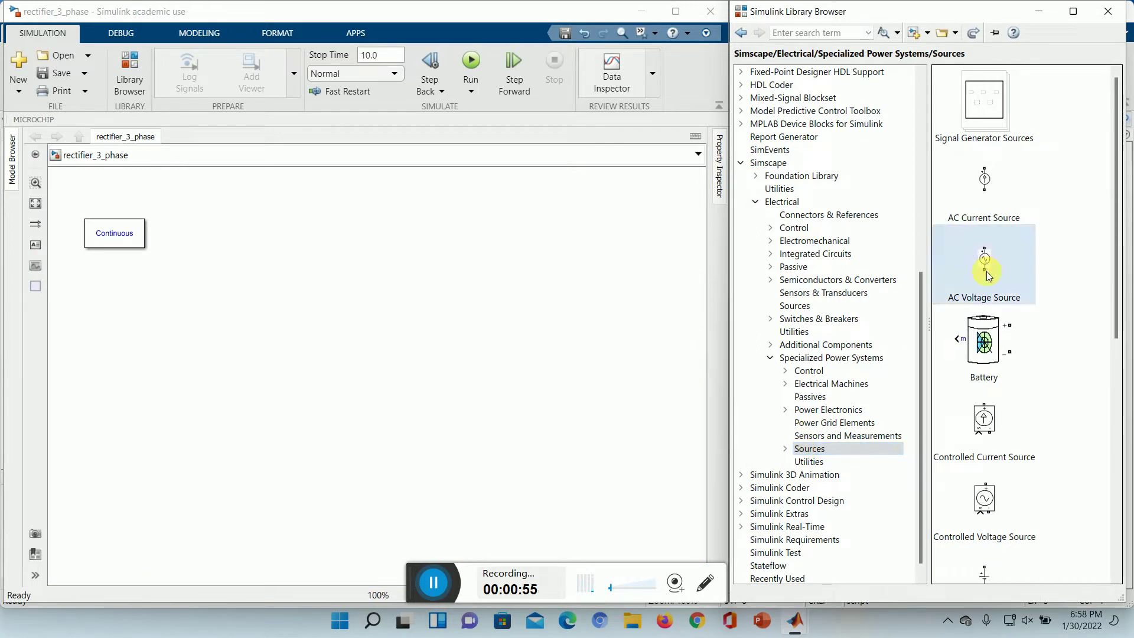
left_click(181, 341)
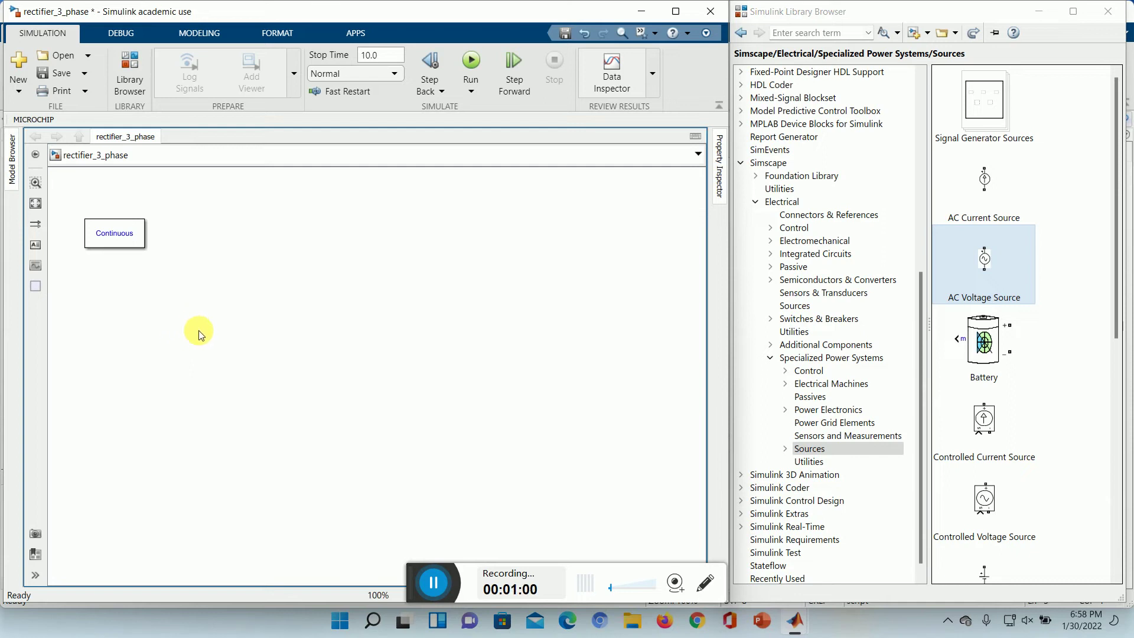
left_click(183, 318)
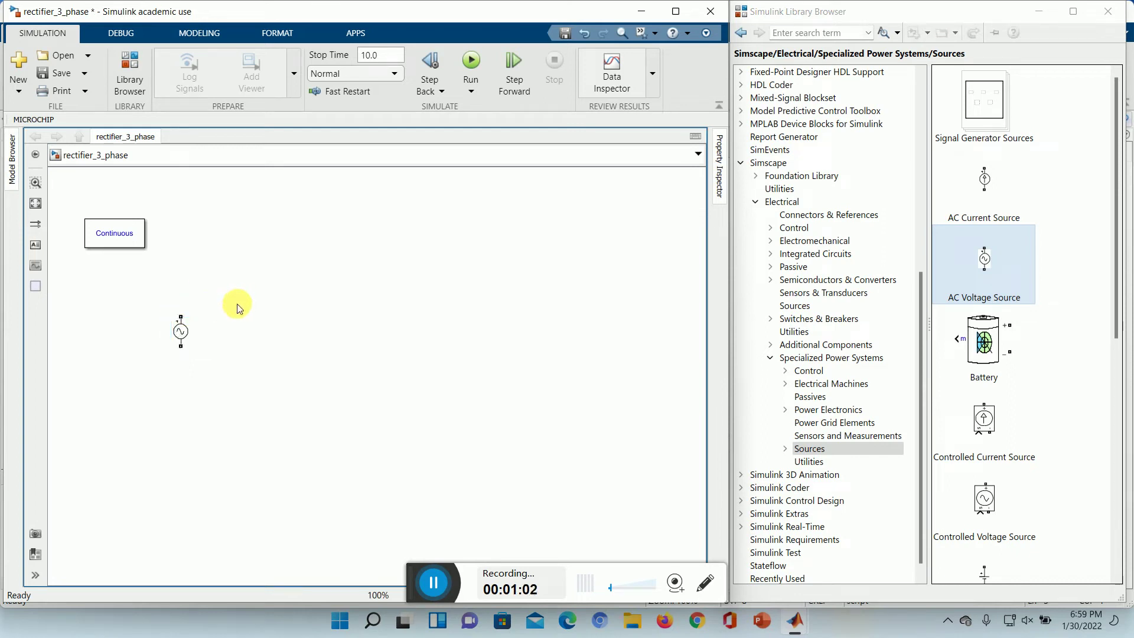
left_click(178, 338)
key("ctrl+r")
left_click(252, 307)
left_click(165, 377)
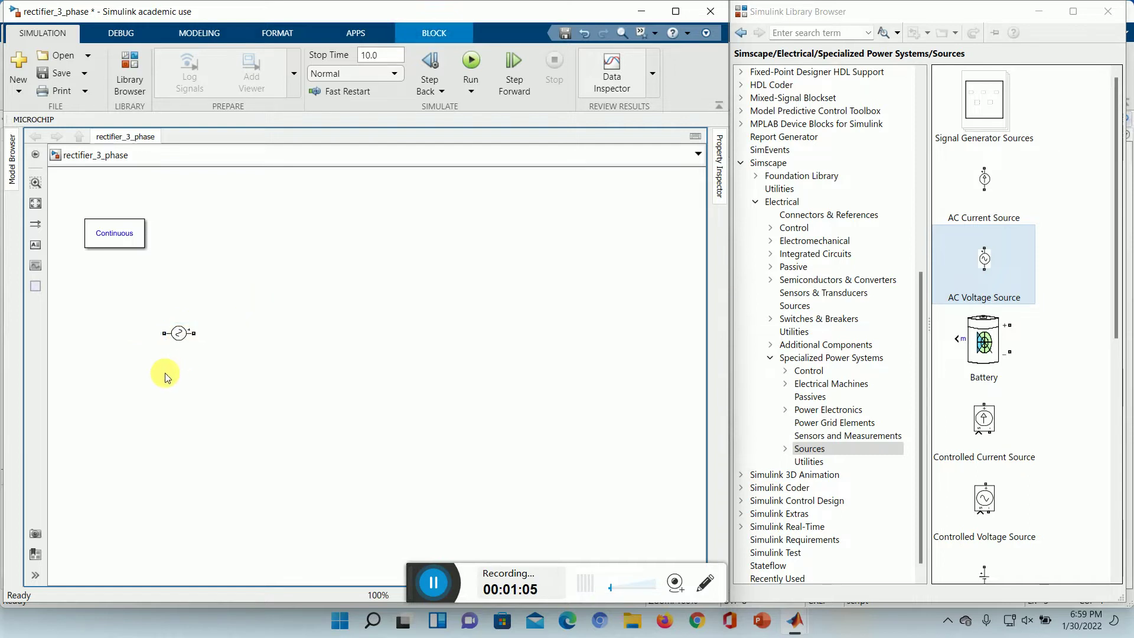
left_click(181, 336)
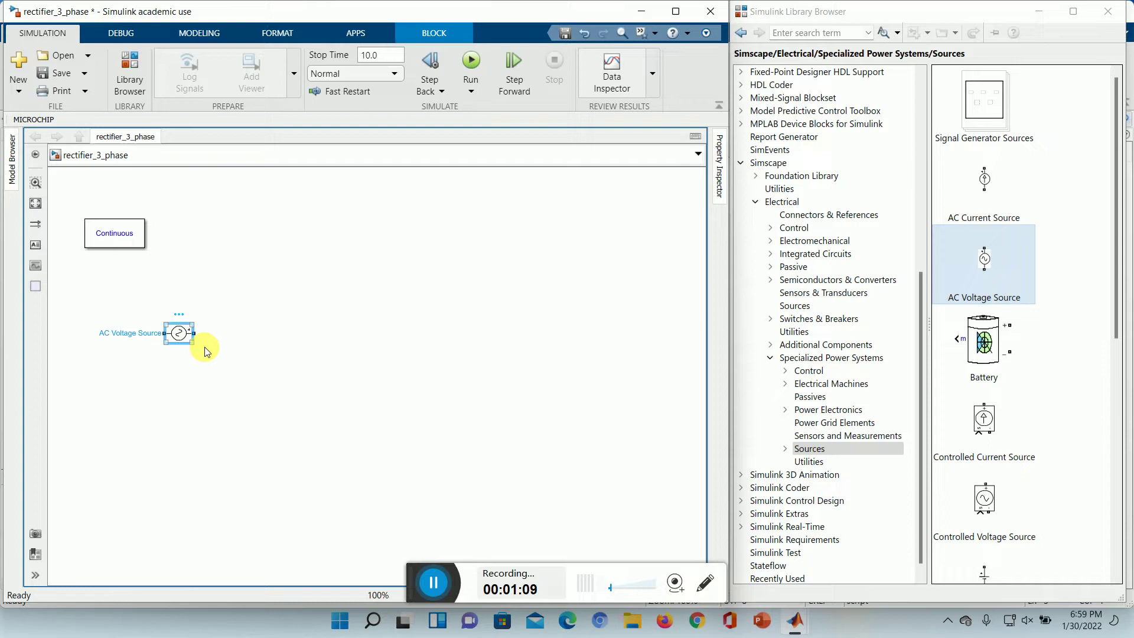
Change the AC Voltage Source frequency from 60 to 50 Hz.
double_click(179, 334)
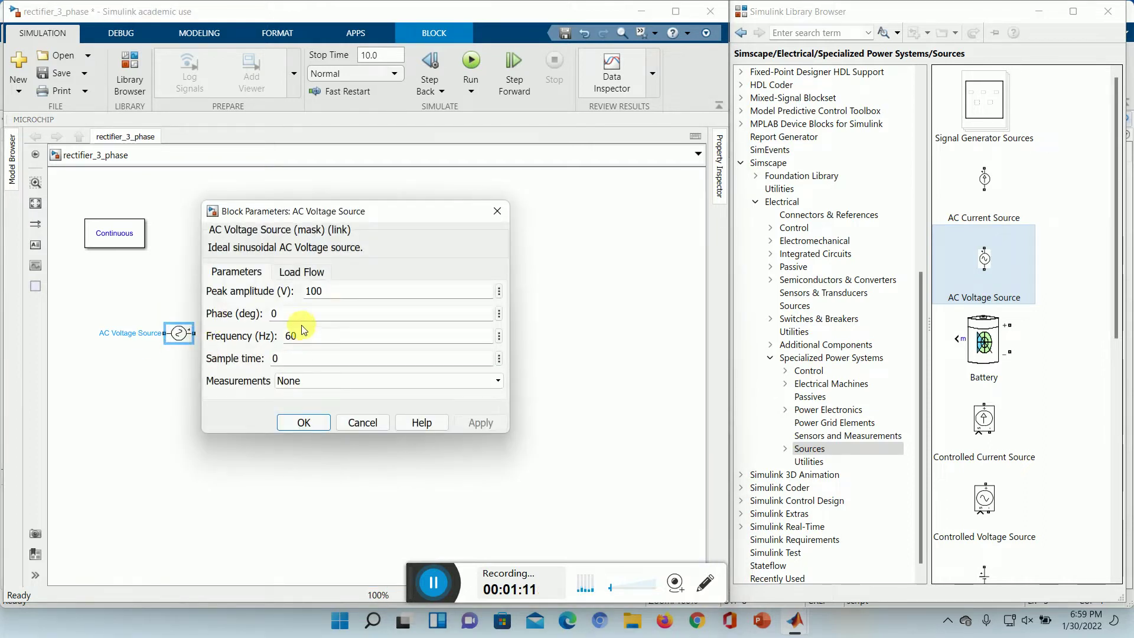
left_click(315, 341)
double_click(314, 342)
type("5")
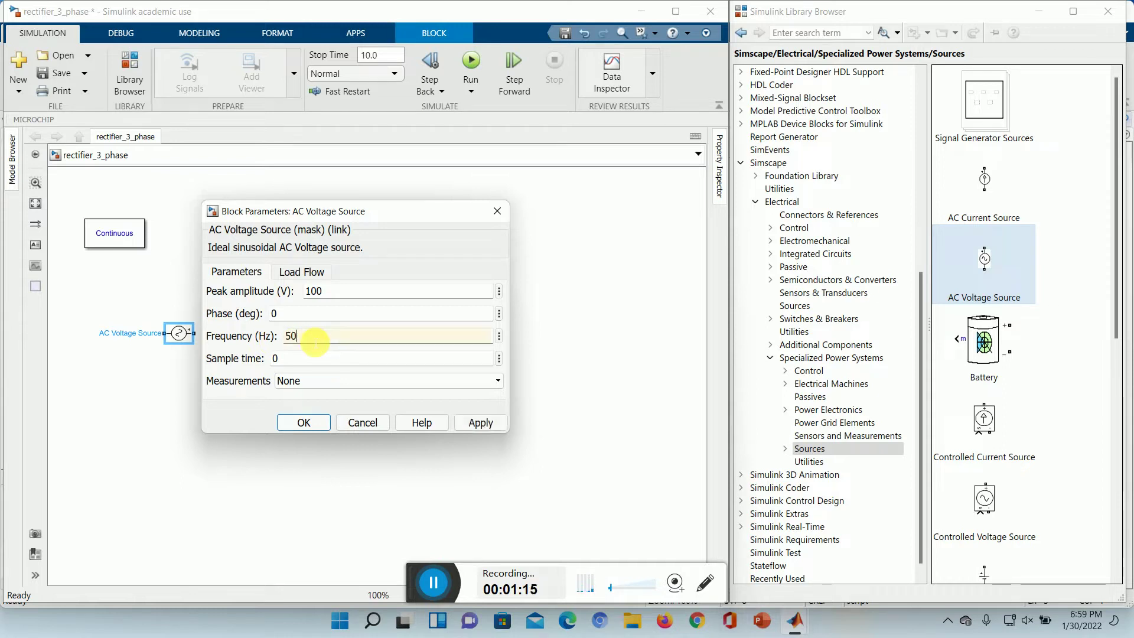
left_click(460, 427)
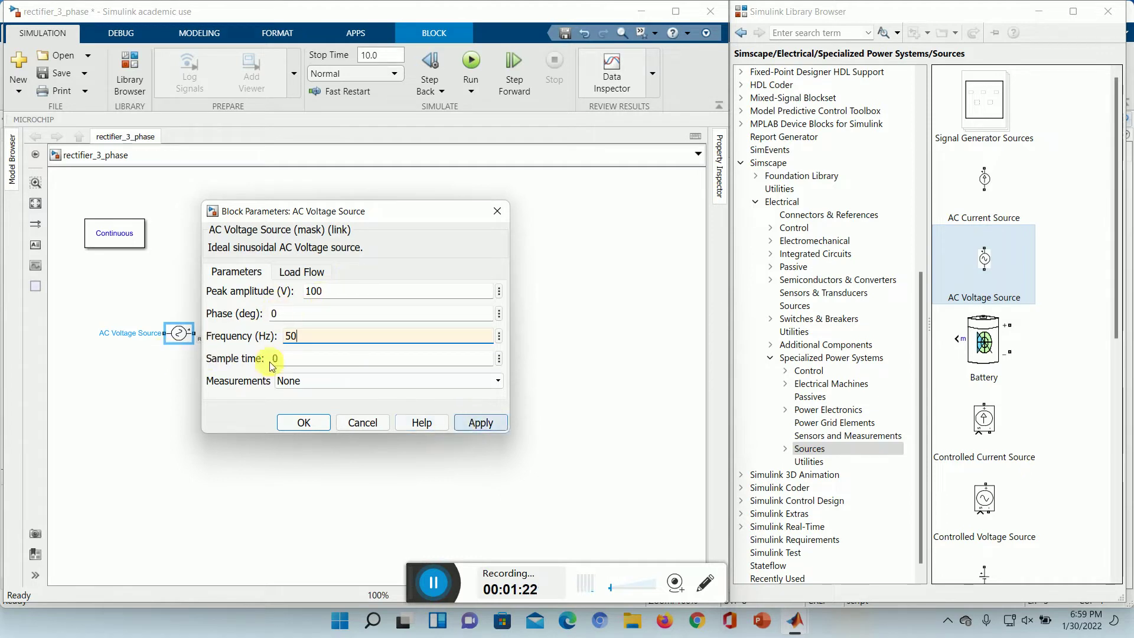
left_click(489, 421)
left_click(298, 423)
left_click(179, 347)
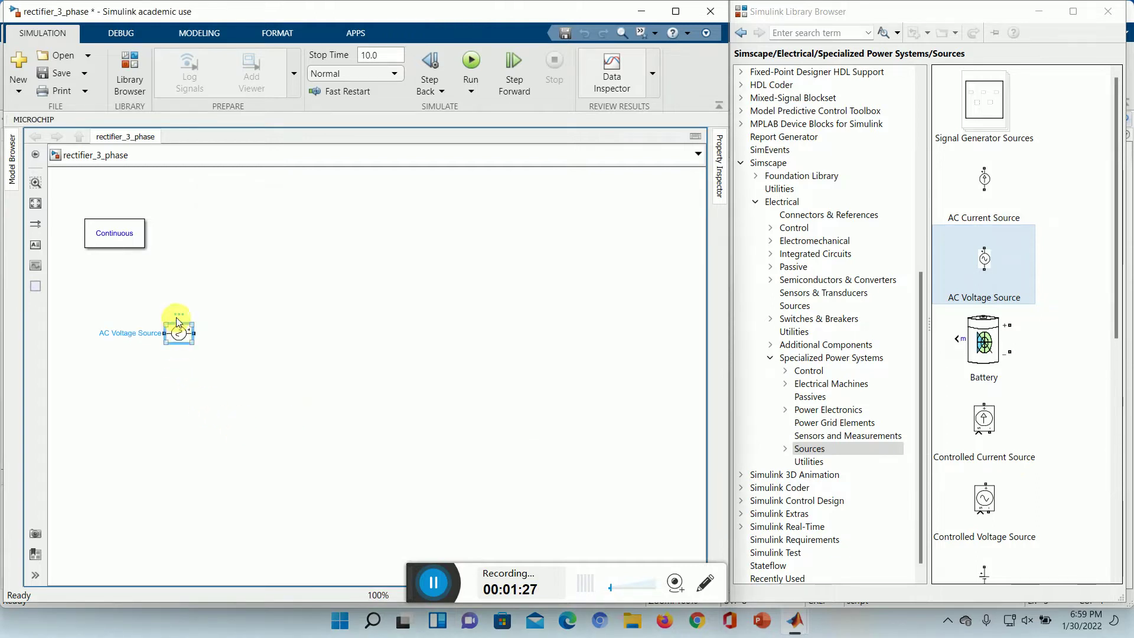
left_click(177, 324)
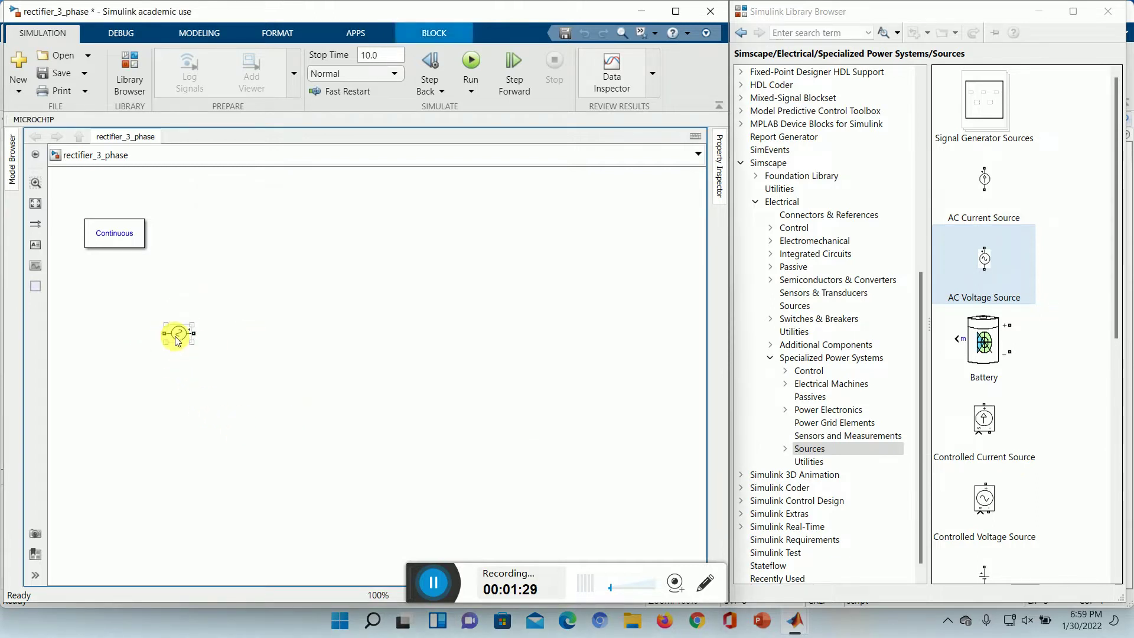
left_click(175, 384)
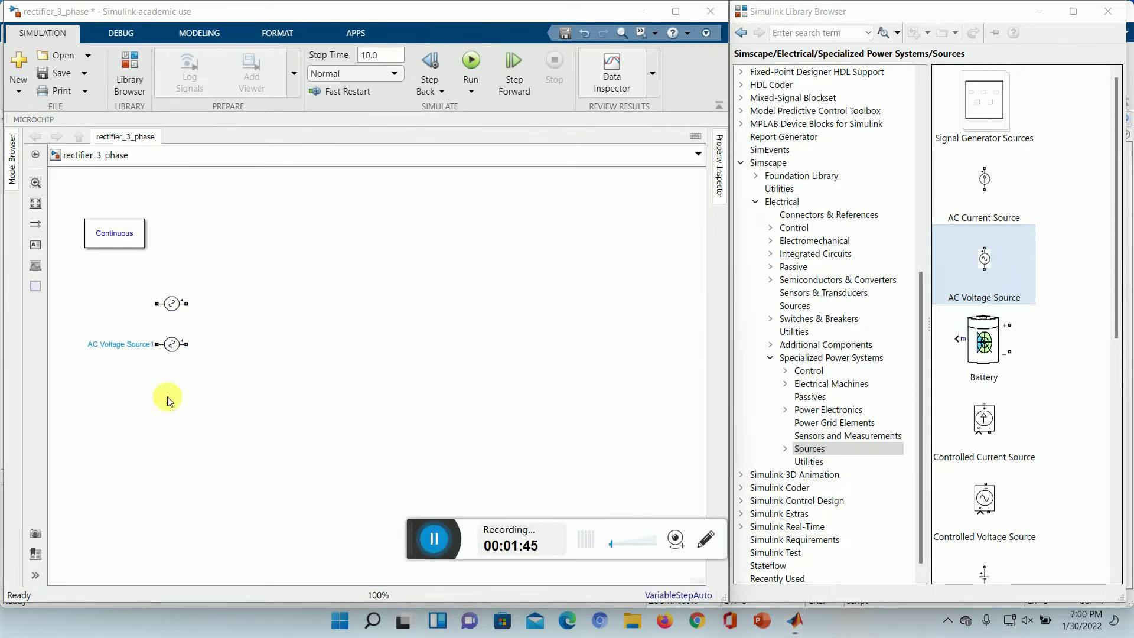
Edit the phase angle of the second source, AC Voltage Source1.
left_click(177, 343)
double_click(176, 345)
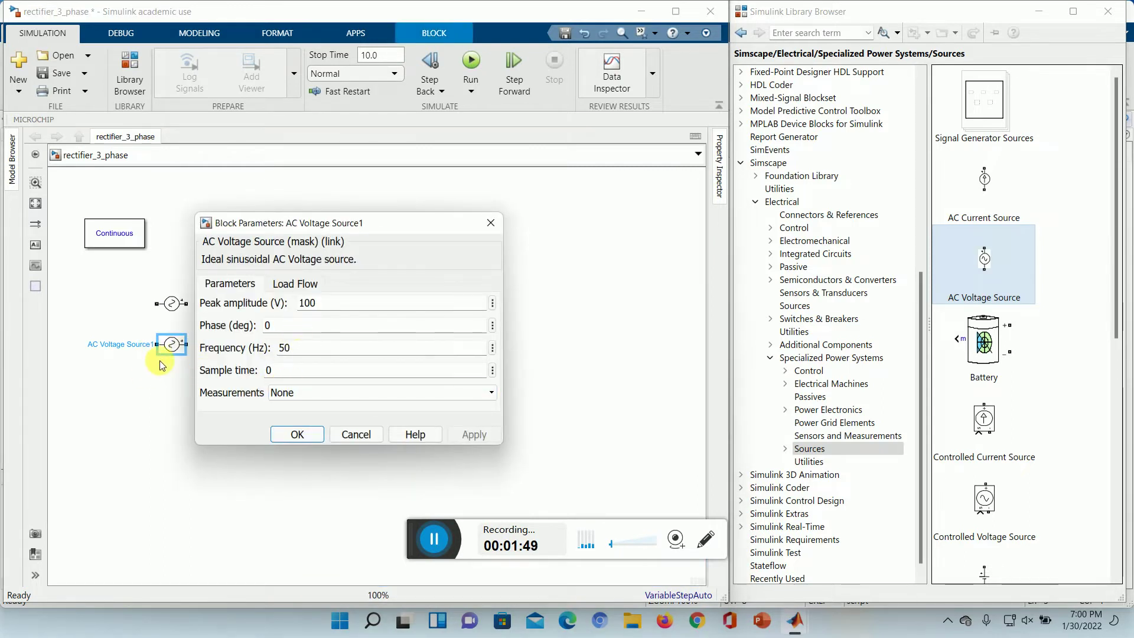
left_click(280, 330)
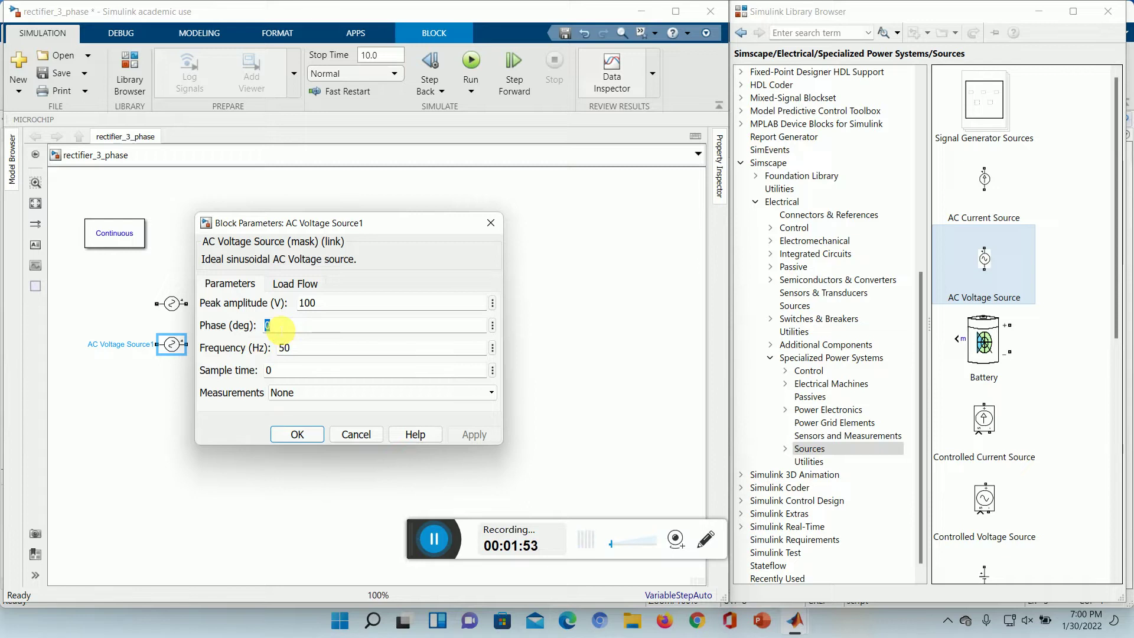
type("-12")
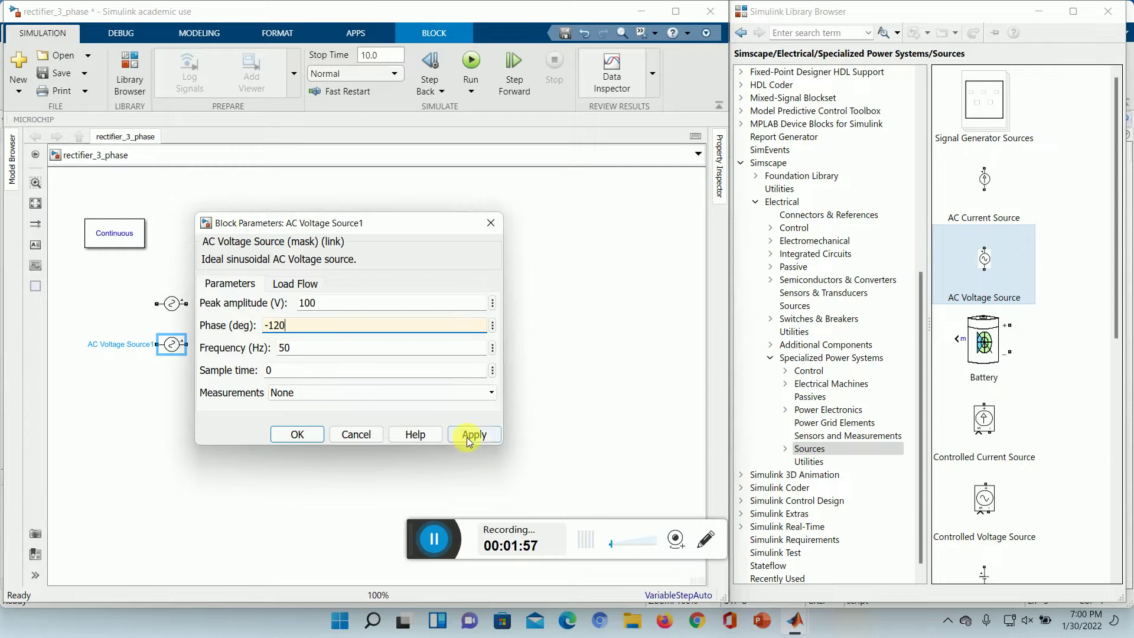
left_click(471, 434)
left_click(305, 435)
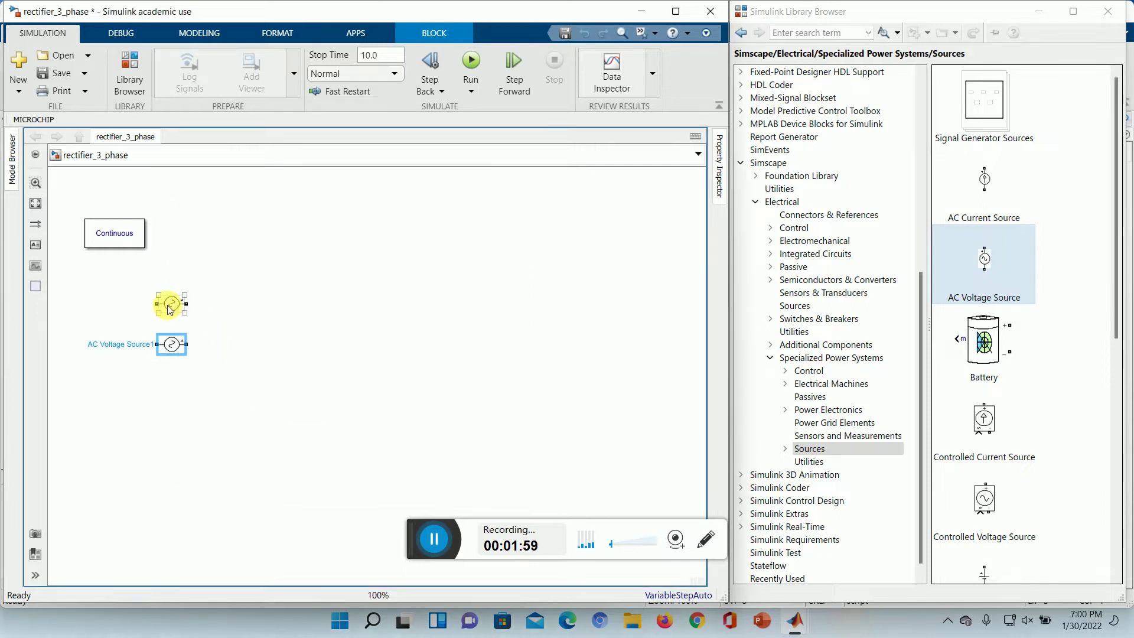
left_click(168, 385)
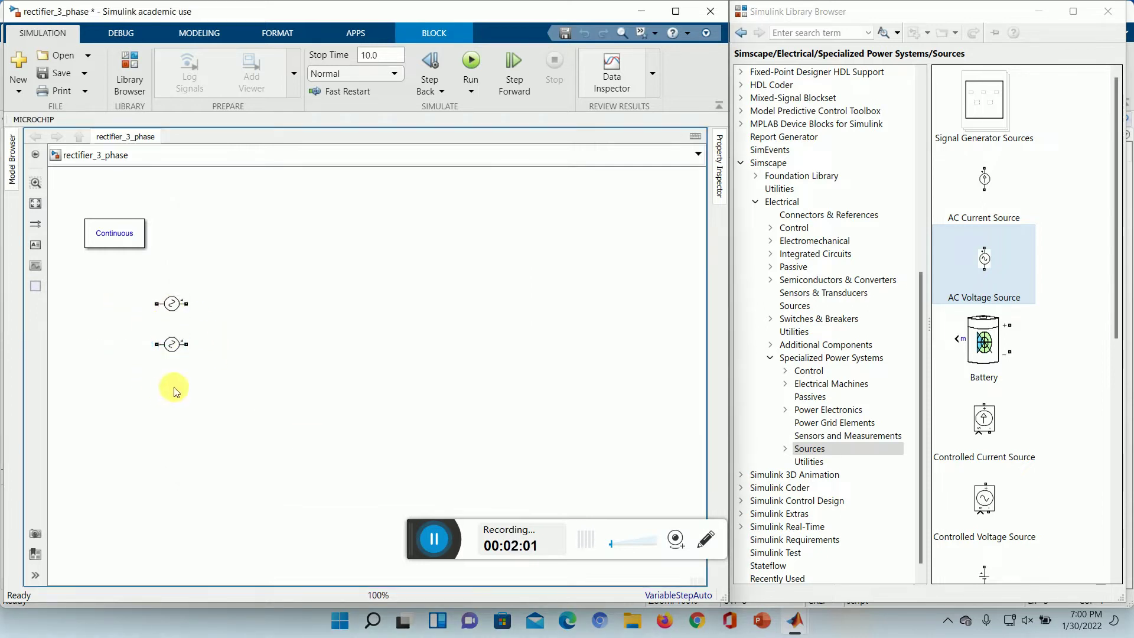
Paste a third source beneath the others and set its phase to -240 degrees.
left_click(171, 349)
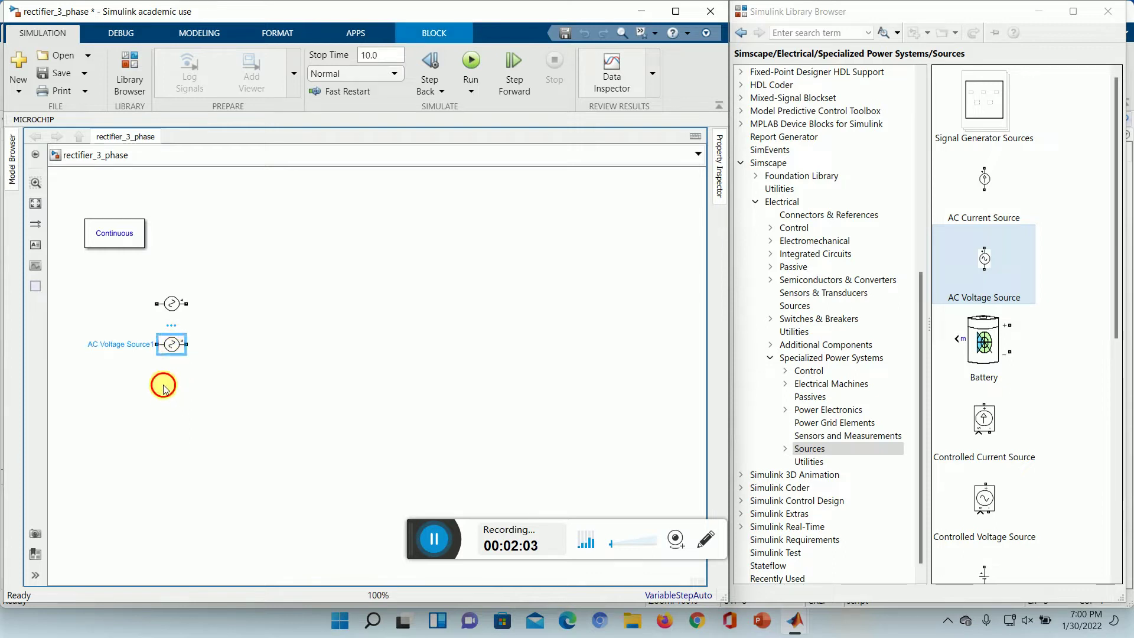
key("ctrl+v")
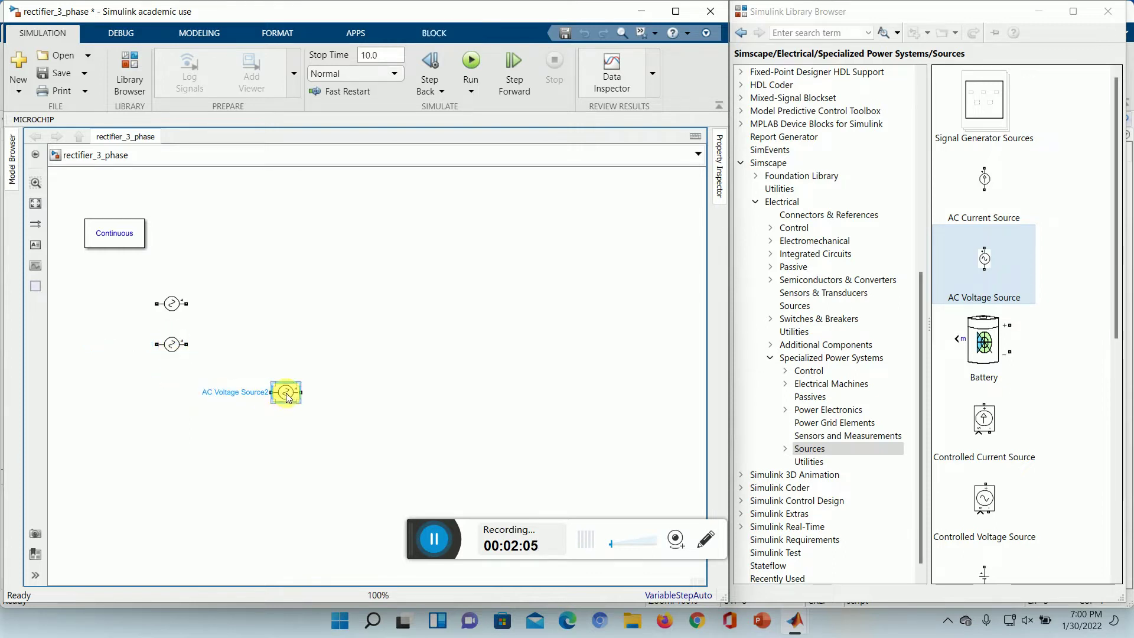
left_click_drag(288, 398, 173, 395)
double_click(172, 386)
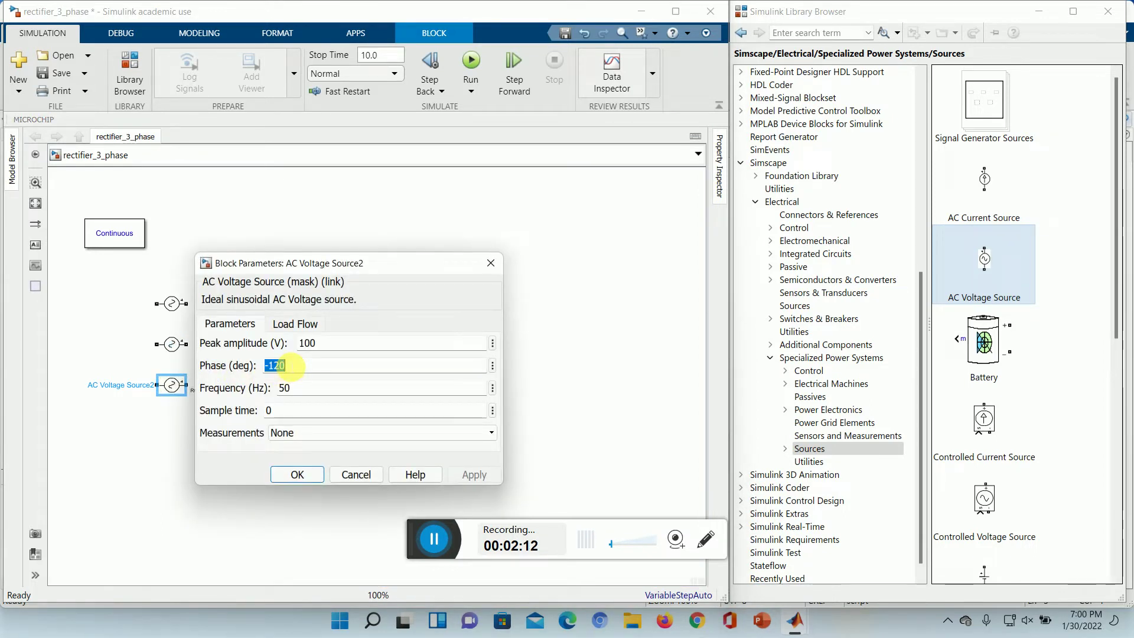
type("-")
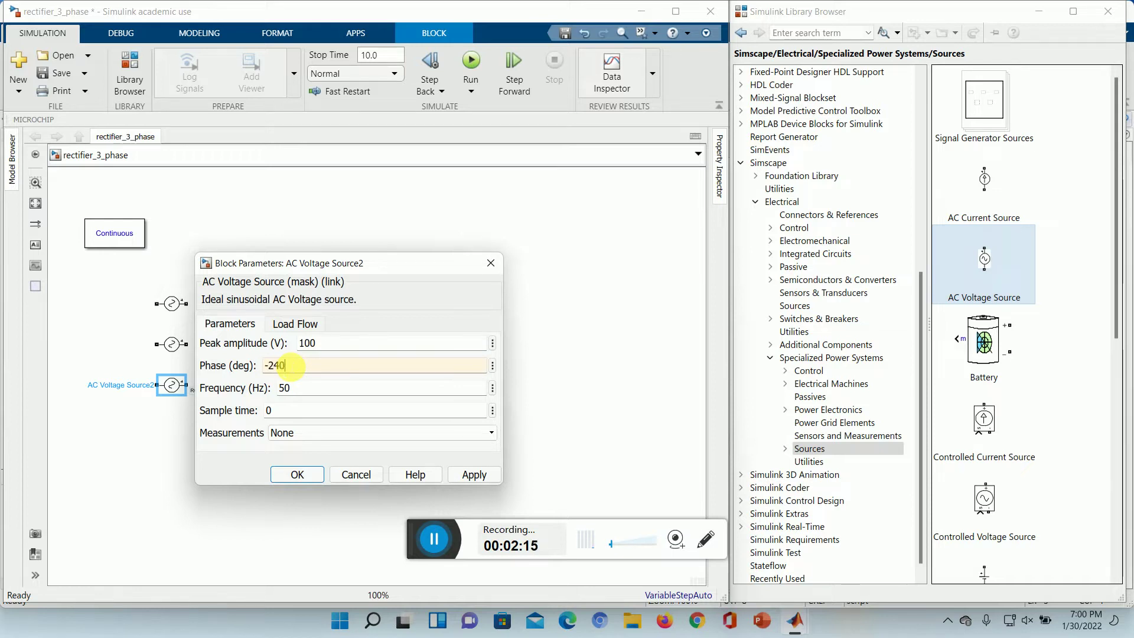
left_click(477, 475)
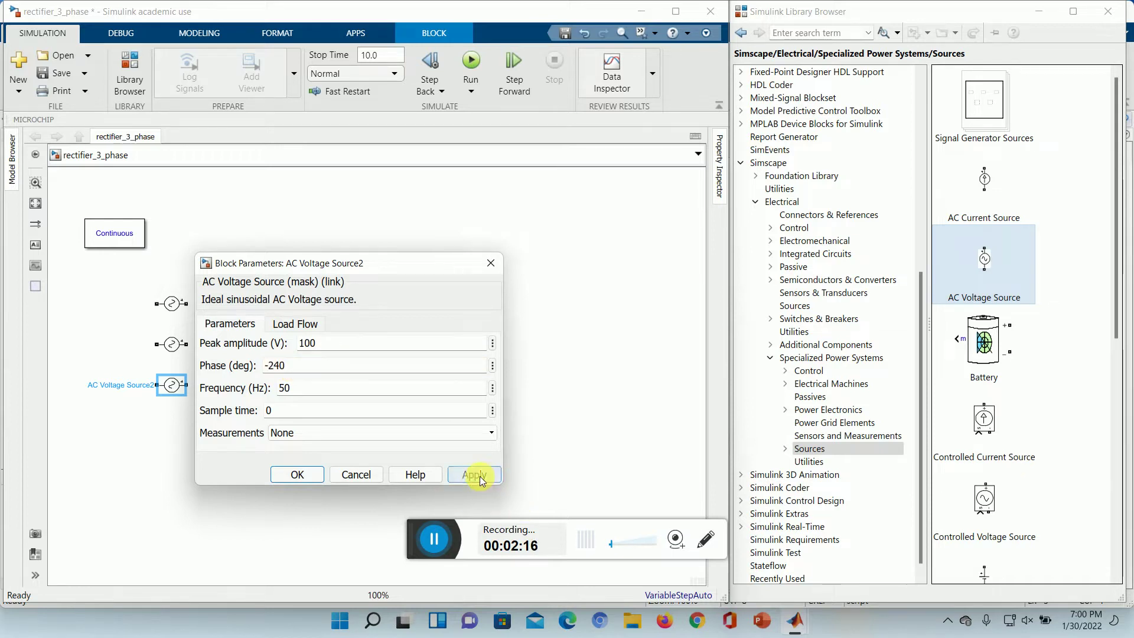
left_click(297, 474)
left_click(282, 465)
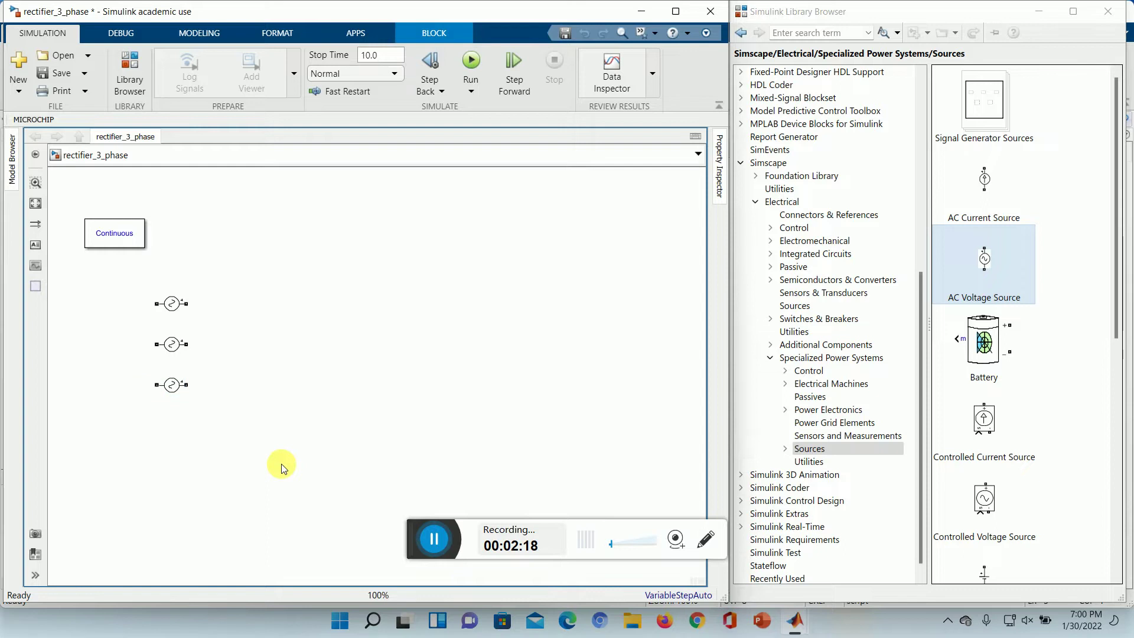
Add a Diode from Power Electronics, turn it upright and shrink it.
left_click(174, 309)
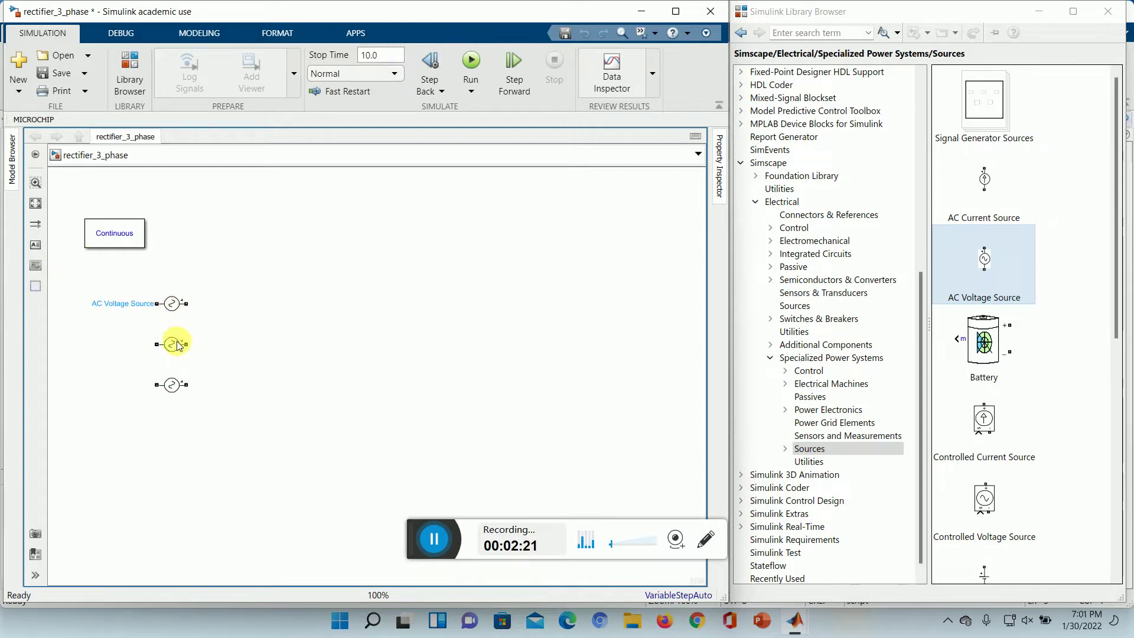
left_click(170, 328)
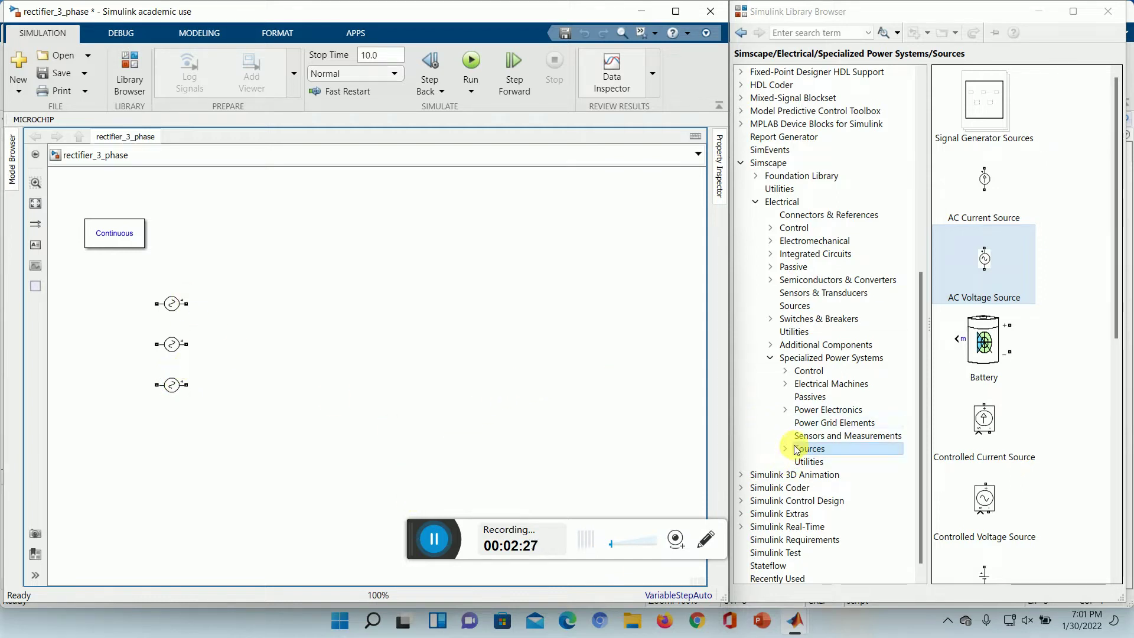
left_click(806, 410)
left_click_drag(980, 470, 317, 253)
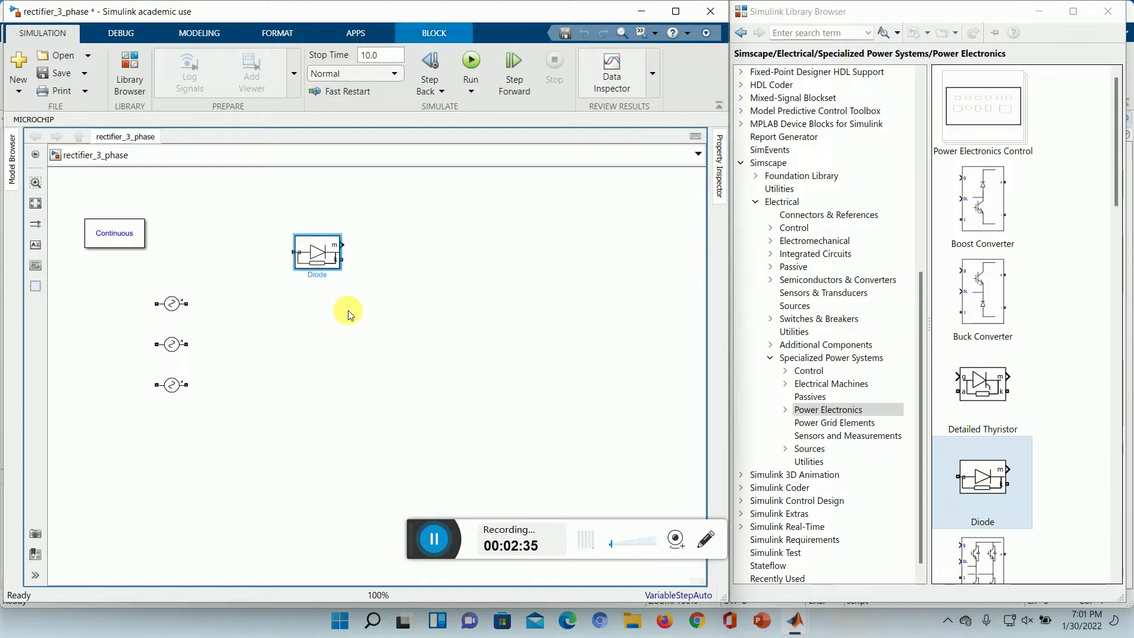
key("ctrl+shift+r")
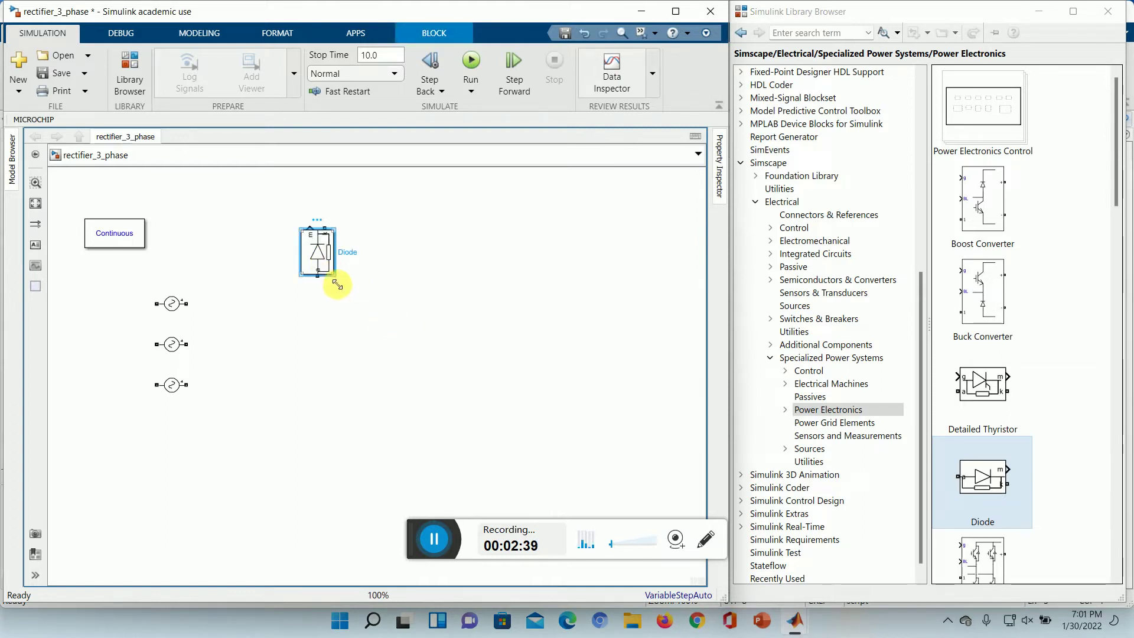
left_click_drag(336, 277, 329, 275)
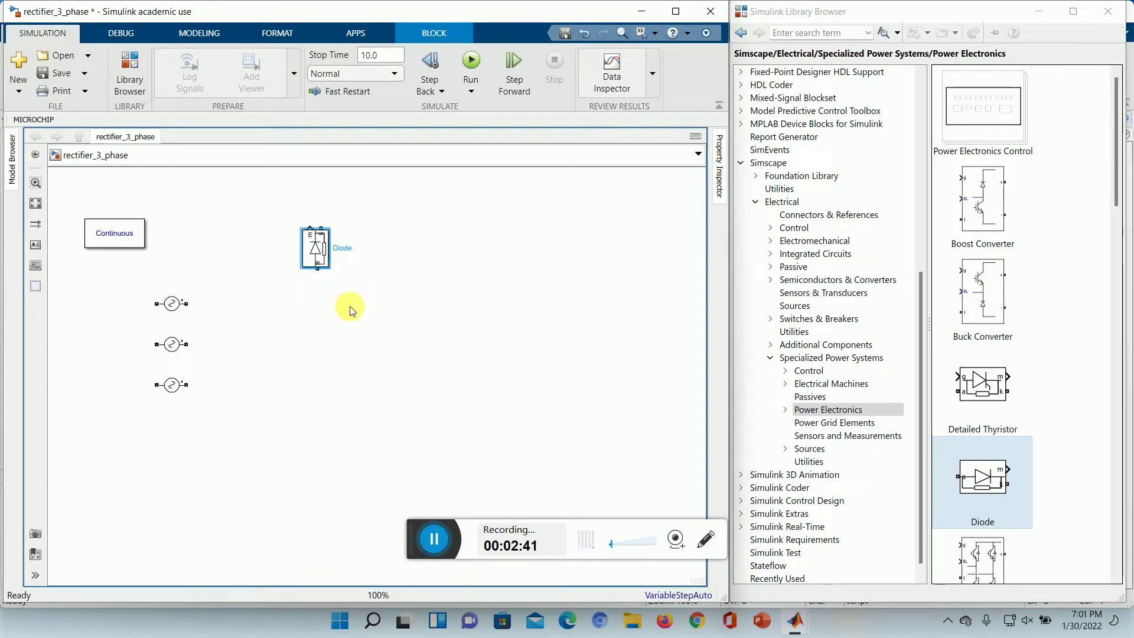
Give the diode a green background and rename it D1.
left_click(319, 249)
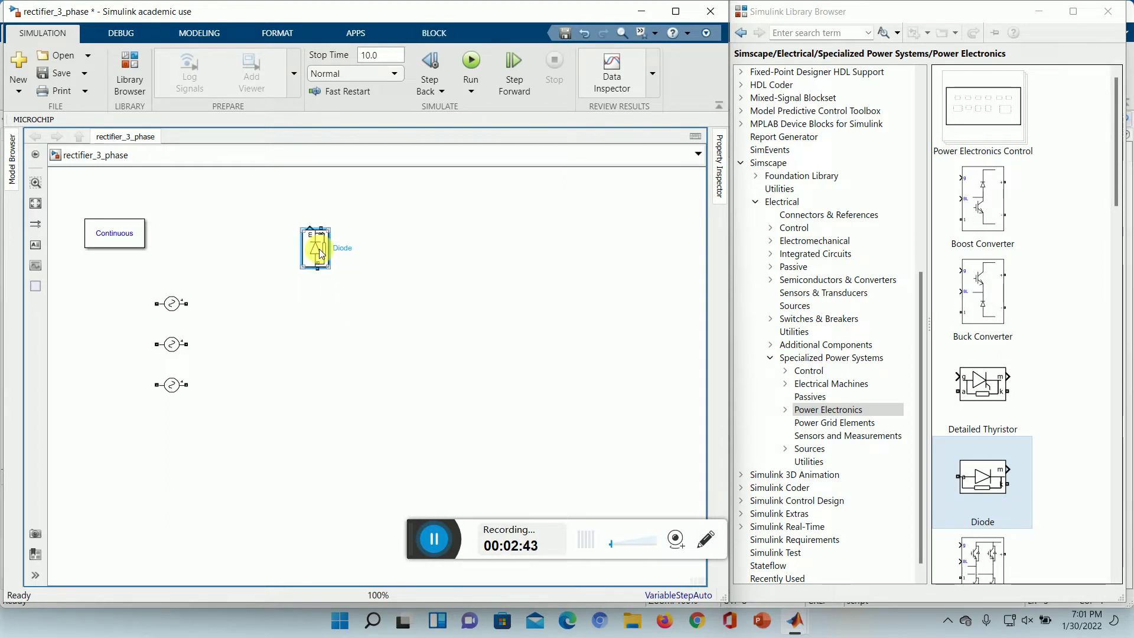
right_click(319, 249)
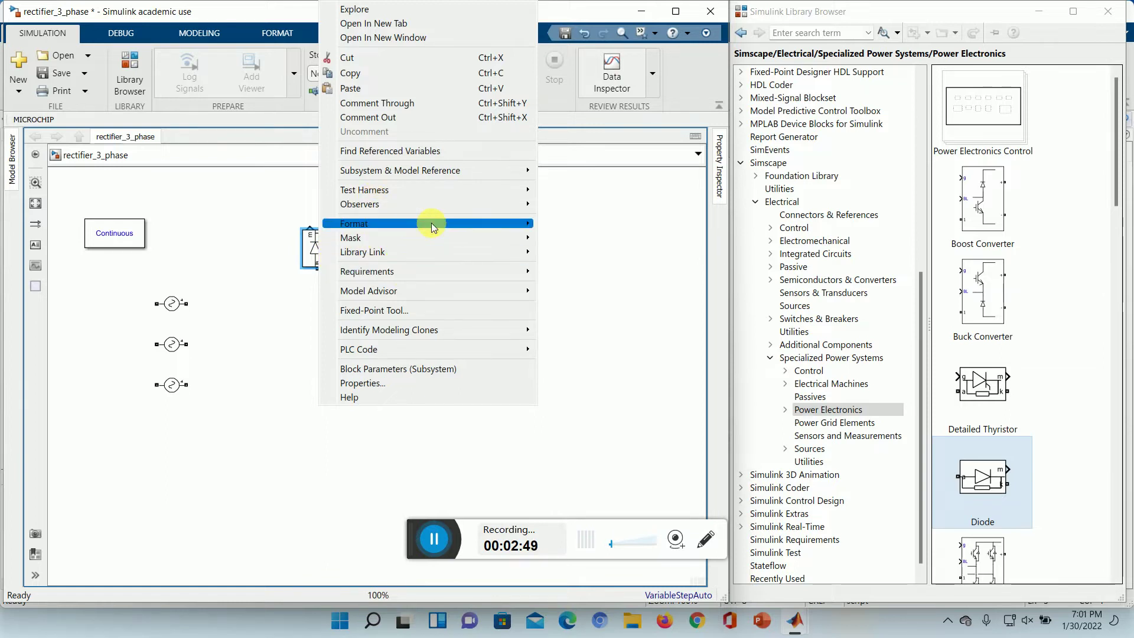
mouse_move(538, 223)
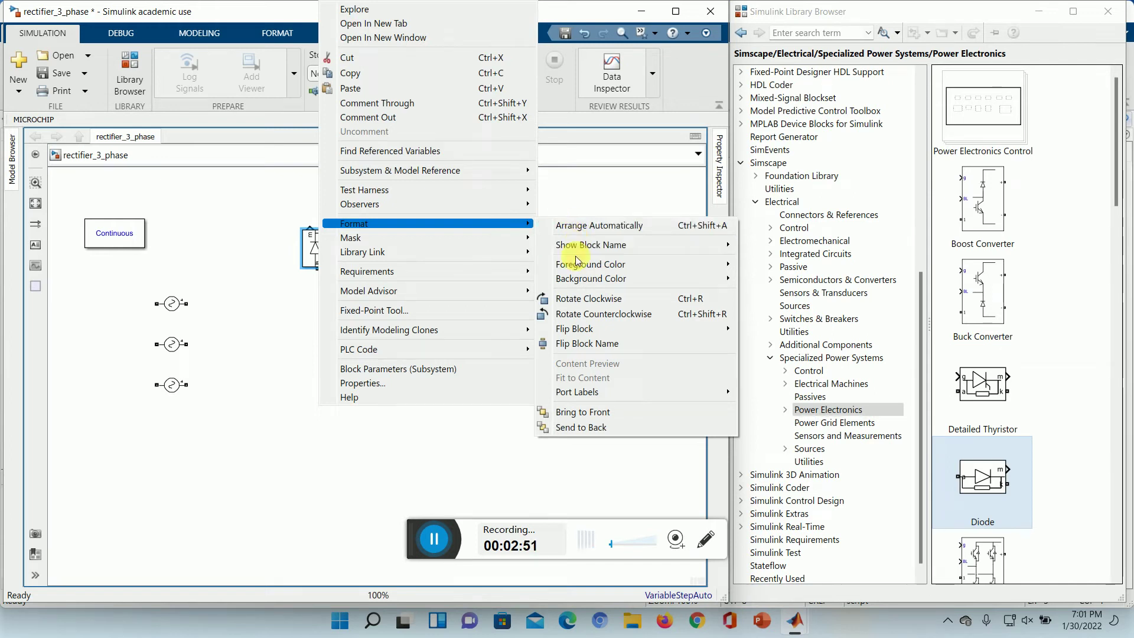
mouse_move(658, 277)
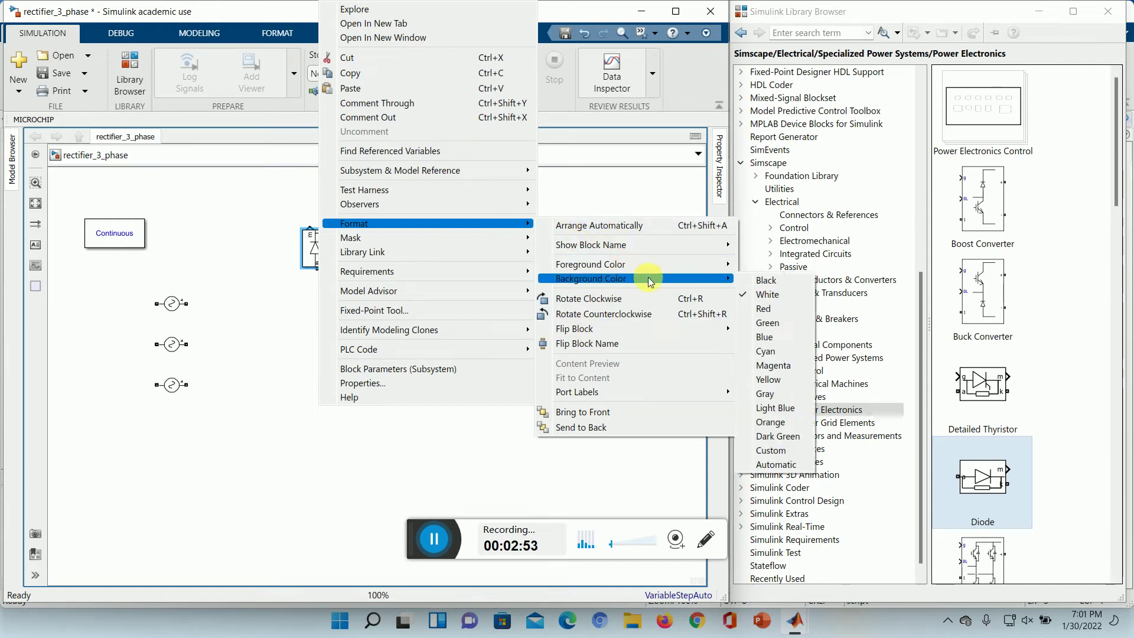
left_click(770, 322)
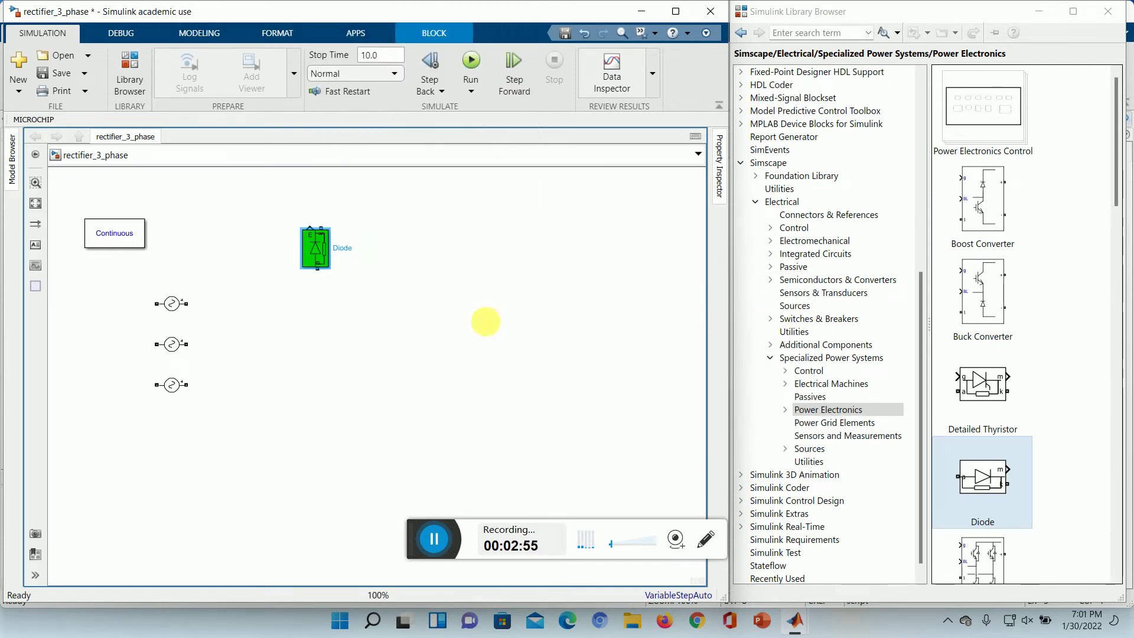
left_click(344, 249)
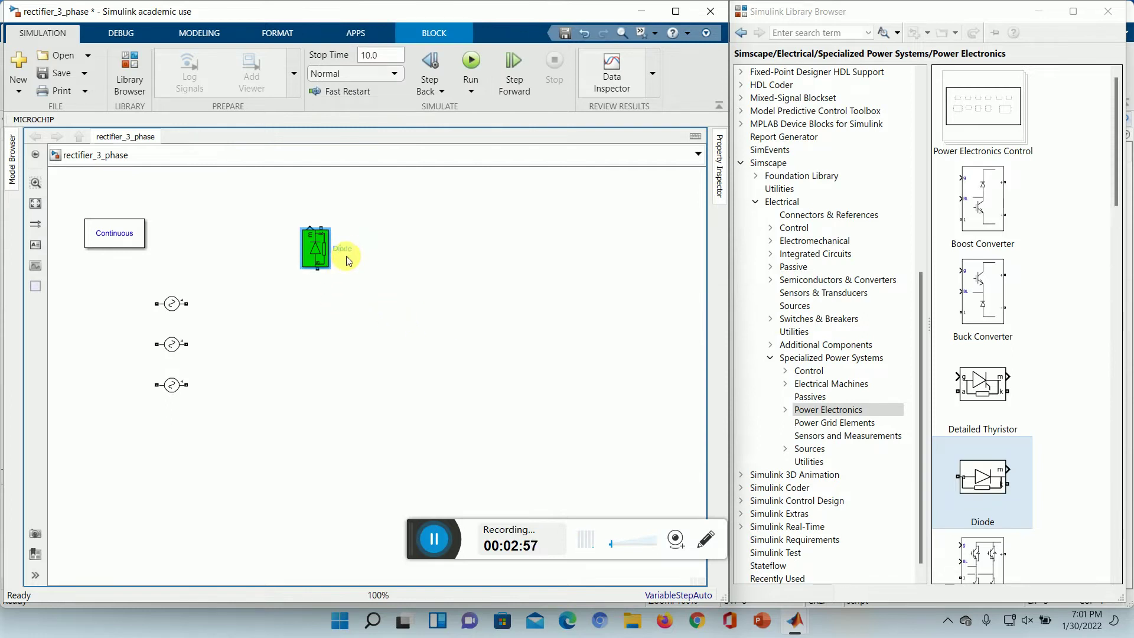
key("BackSpace")
type("1")
left_click(314, 275)
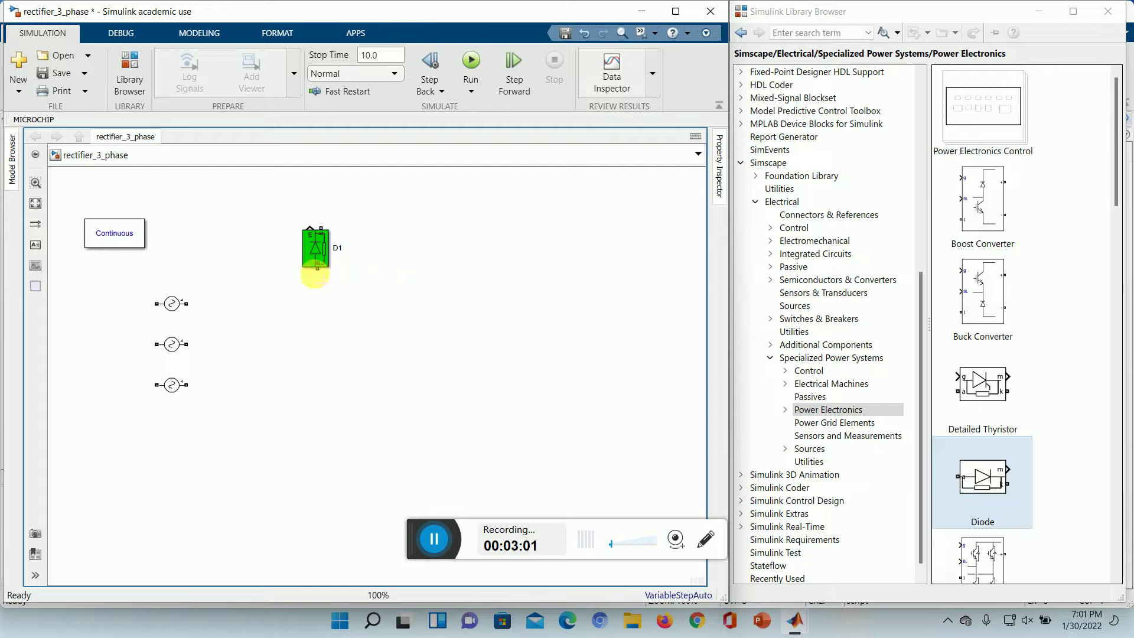
Turn off D1's Show measurement port option.
double_click(317, 255)
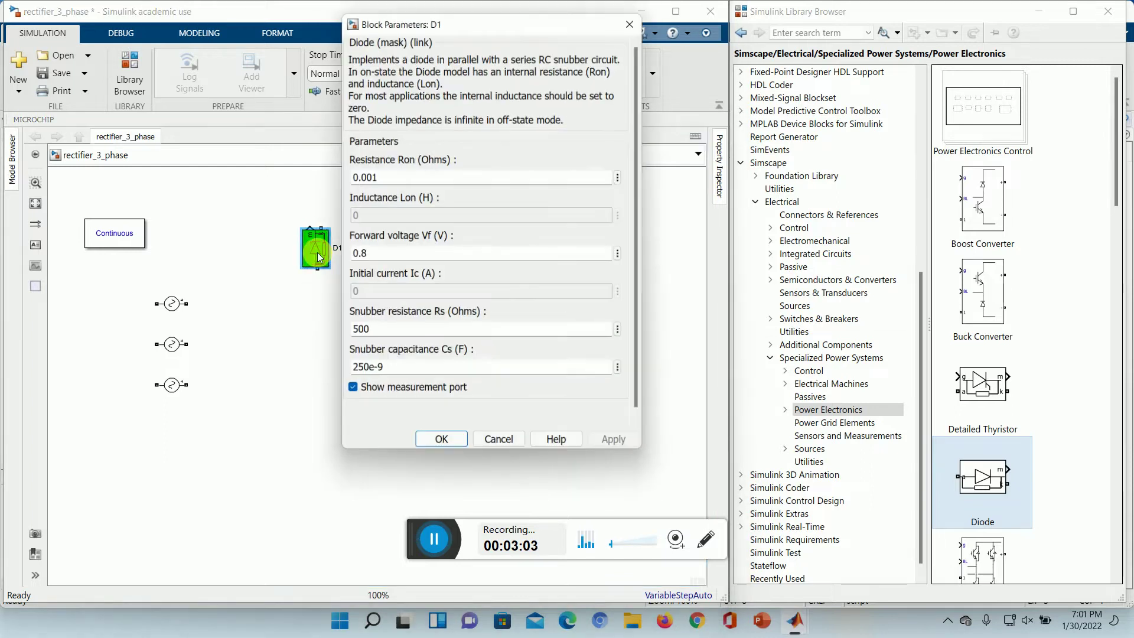
left_click(350, 393)
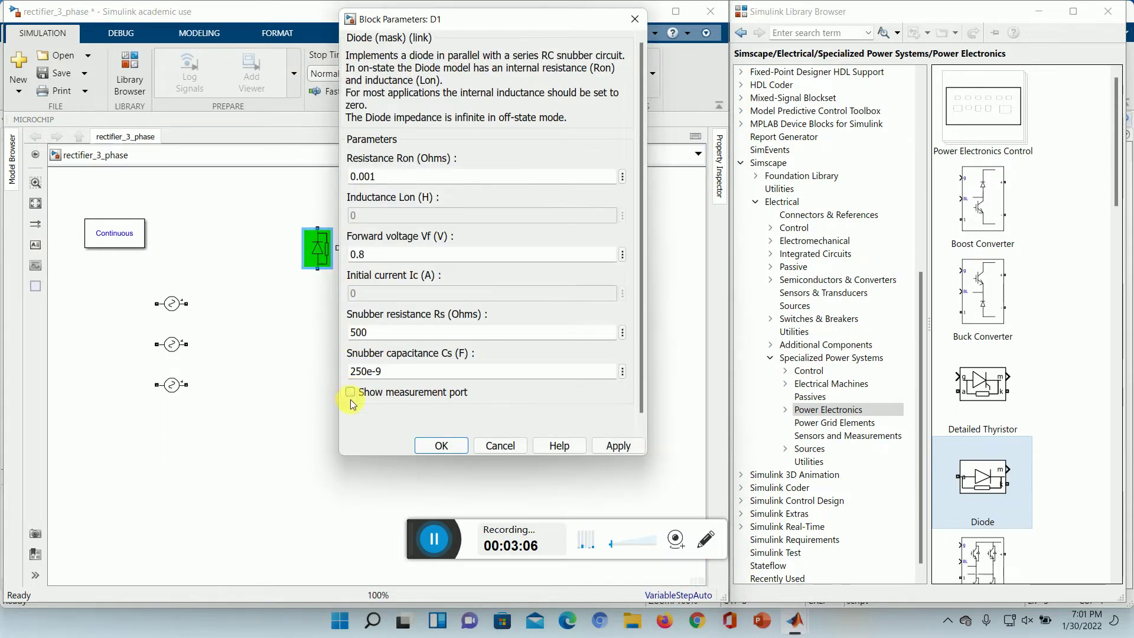
left_click(615, 445)
left_click(428, 447)
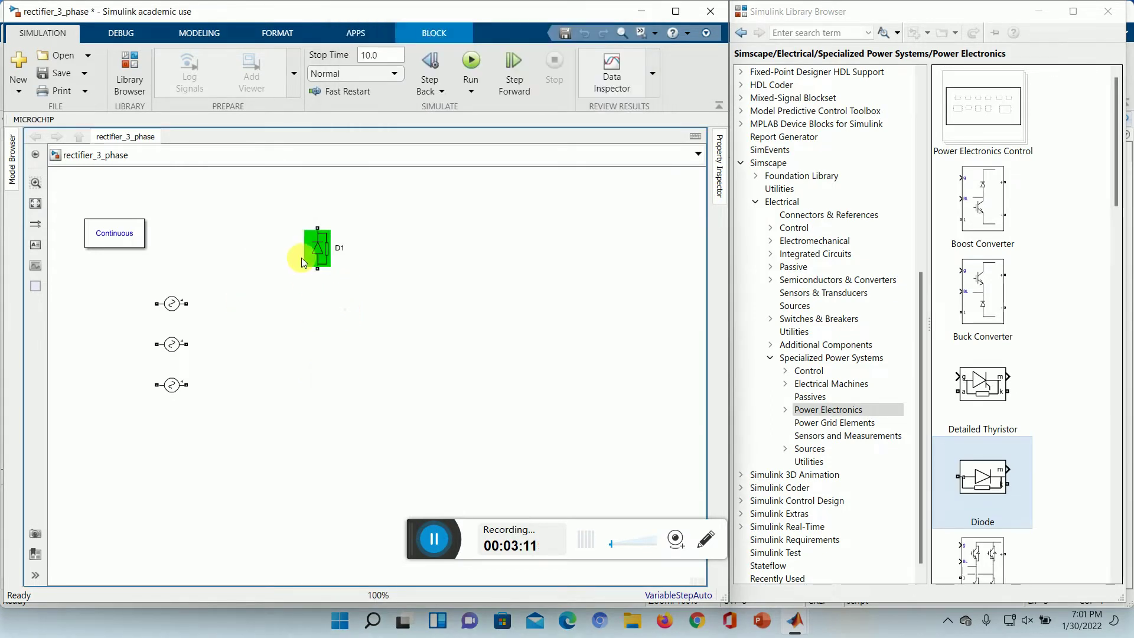
left_click(333, 279)
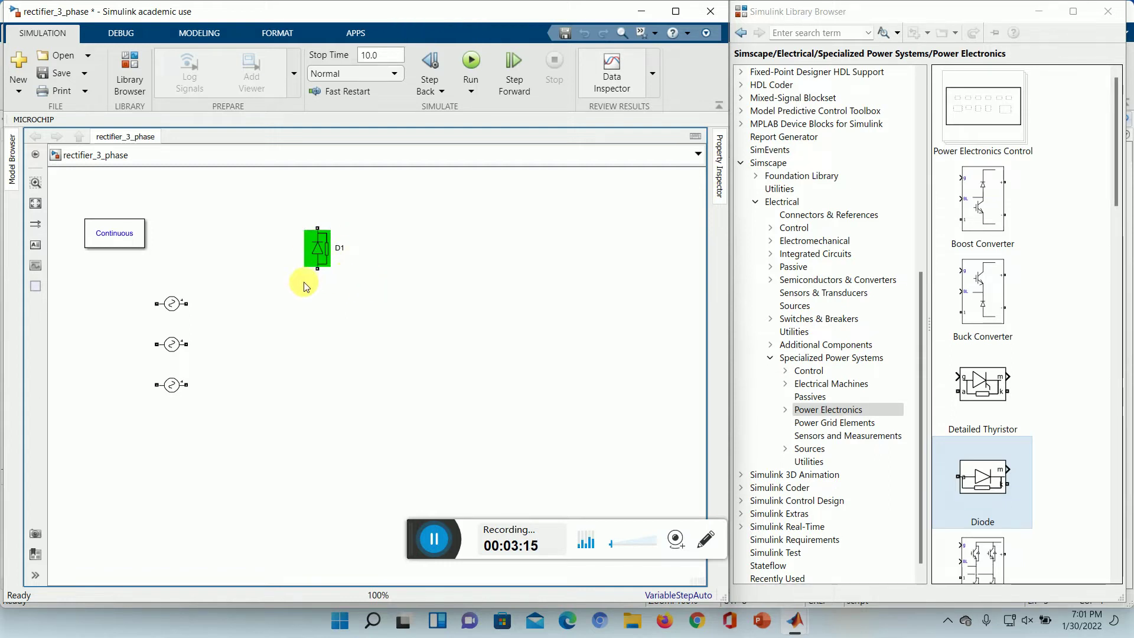
Copy D1 to create D2, D3 beside D1, and D4 beneath D1.
left_click(319, 251)
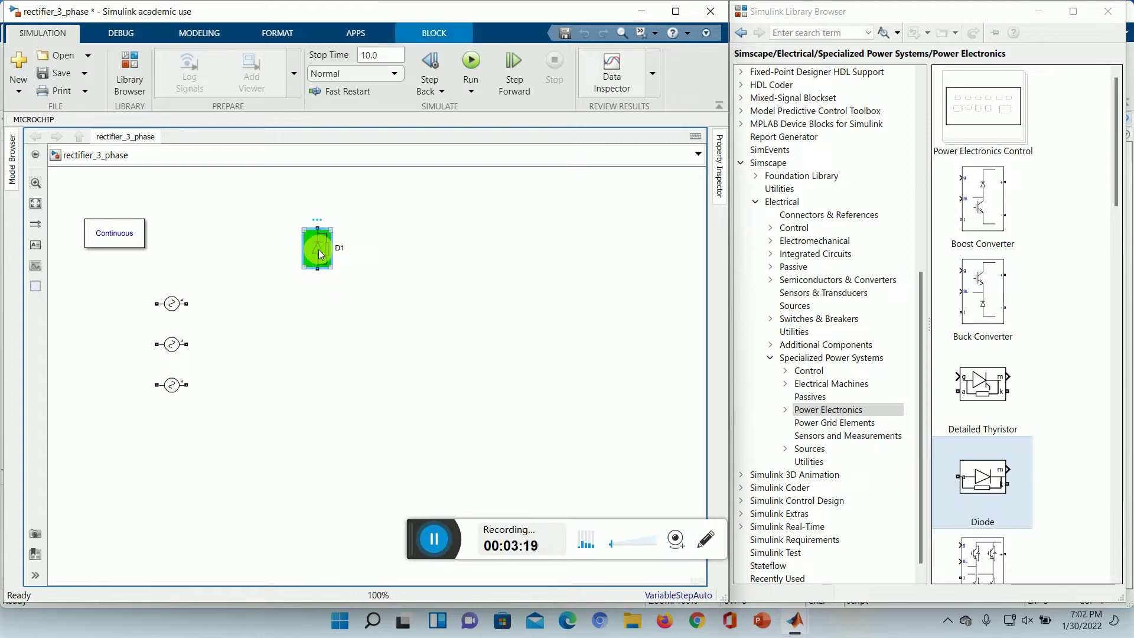
mouse_move(321, 254)
left_mouse_down()
mouse_move(349, 283)
mouse_move(333, 266)
left_mouse_up()
left_click_drag(395, 363, 459, 430)
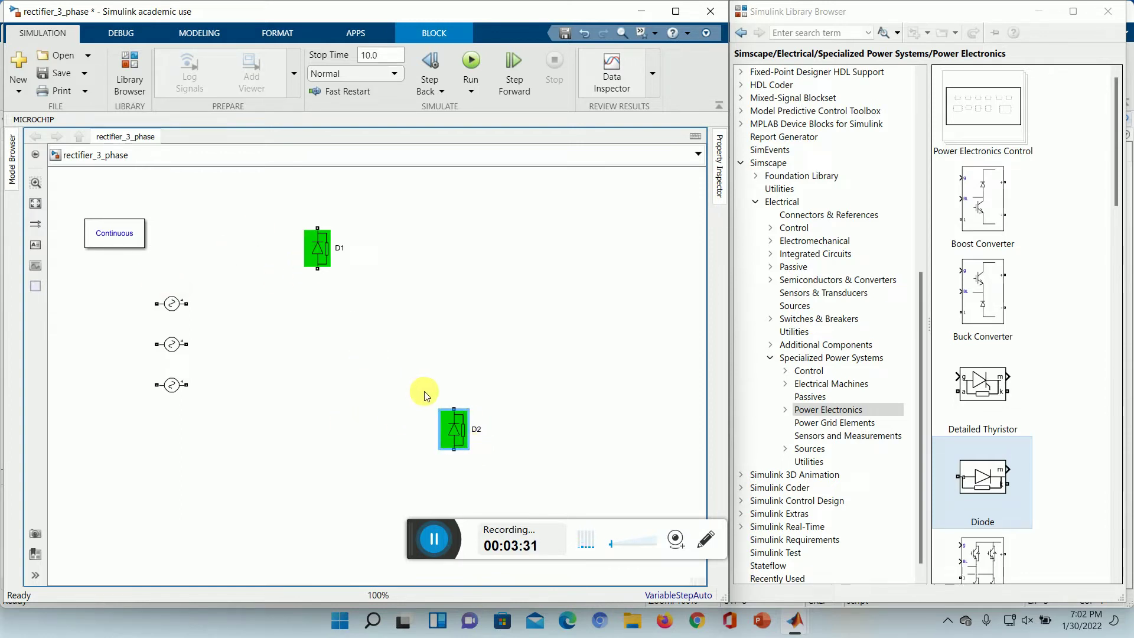
key("ctrl+v")
left_click_drag(382, 274, 391, 249)
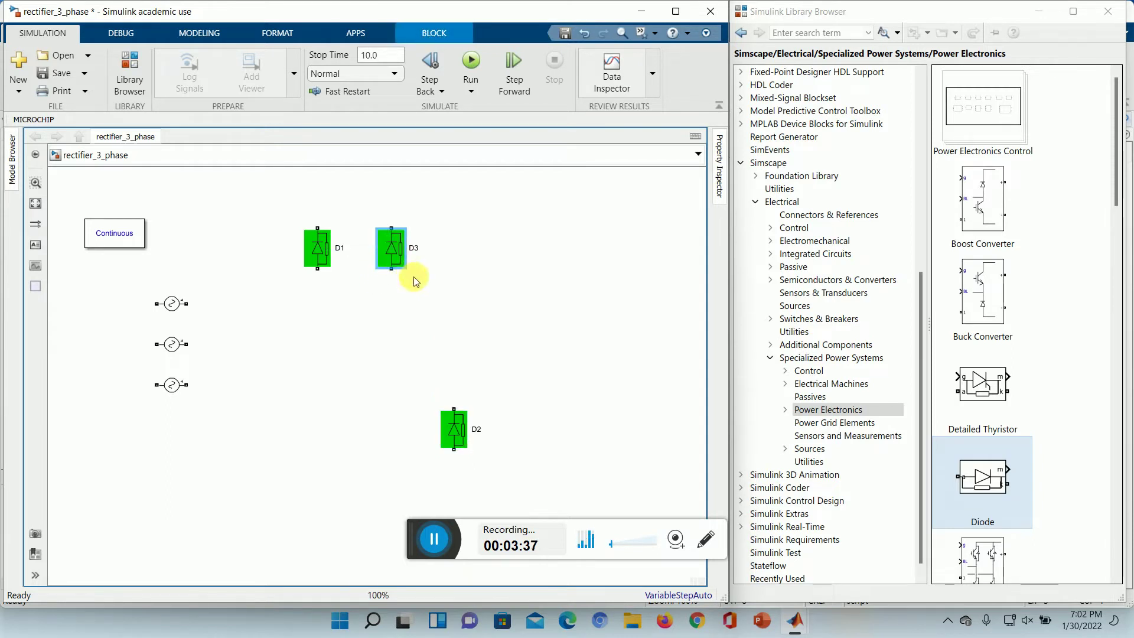
key("ctrl+v")
left_click_drag(319, 430, 317, 418)
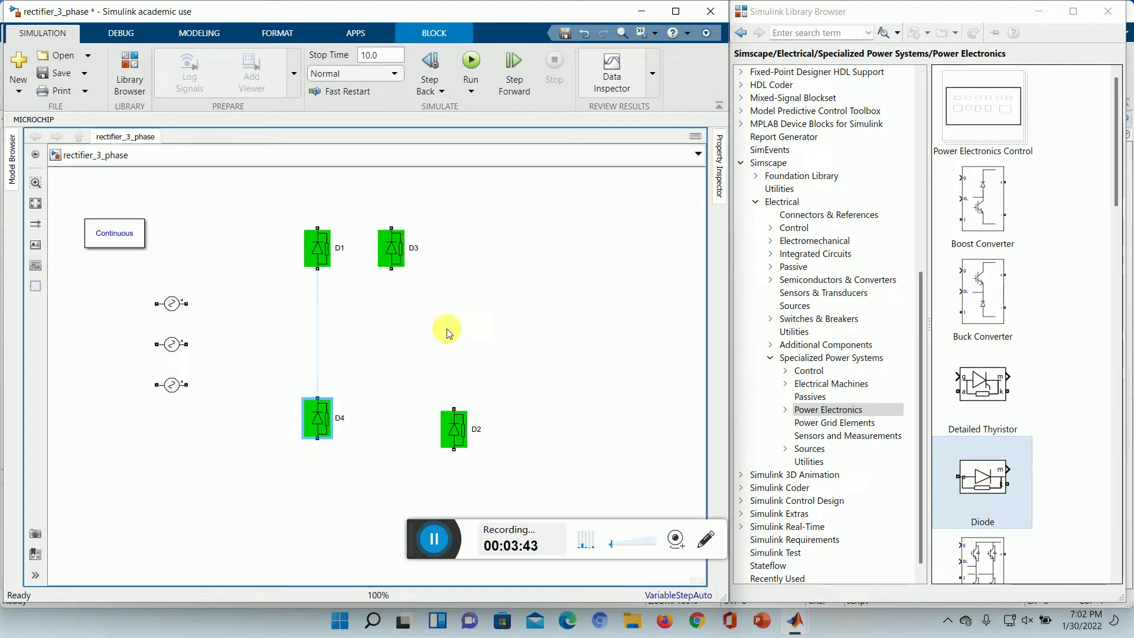
left_click(477, 248)
Paste D5 beside D3 and D6 beside D4, lining D2 up in the bottom row.
key("ctrl+v")
left_click_drag(484, 270, 459, 248)
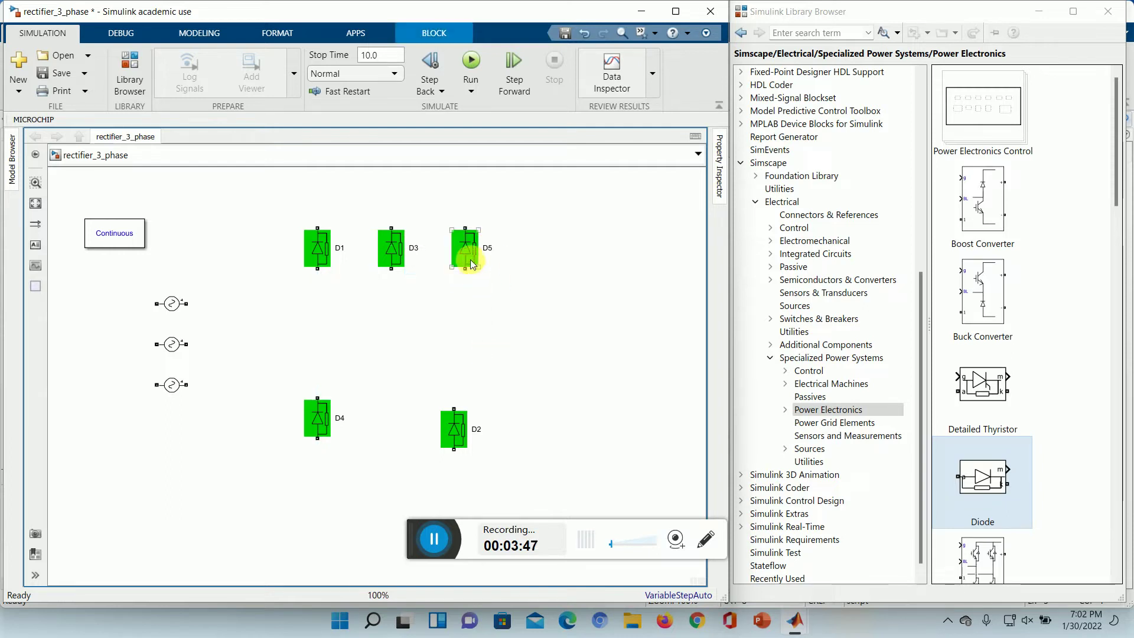
key("ctrl+v")
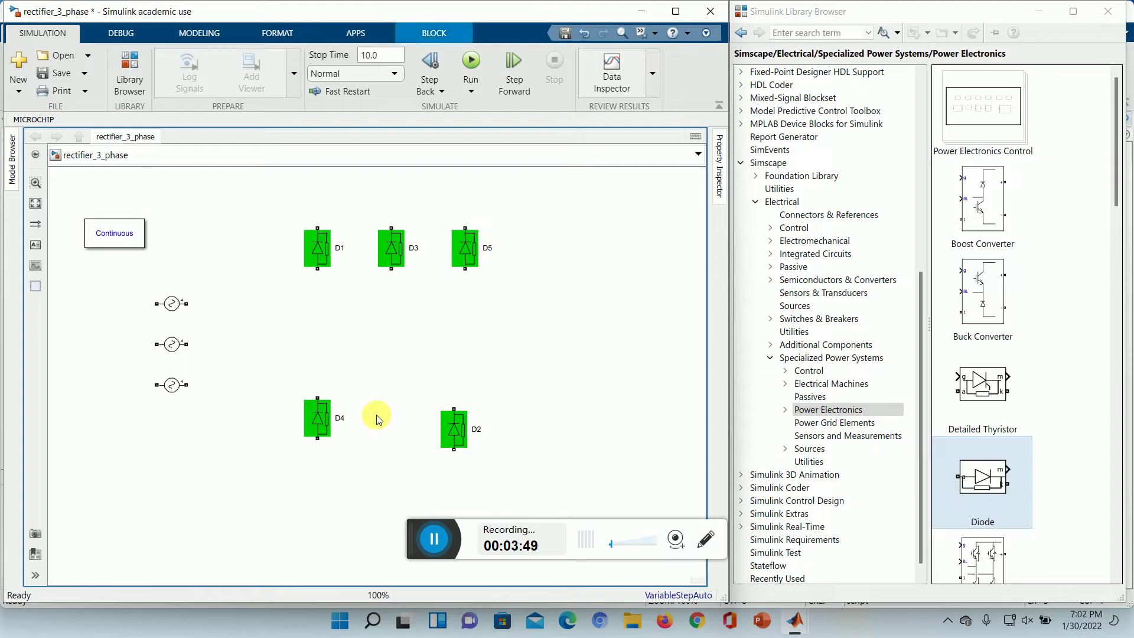
left_click_drag(390, 422, 390, 414)
left_click_drag(463, 431, 466, 415)
left_click(530, 339)
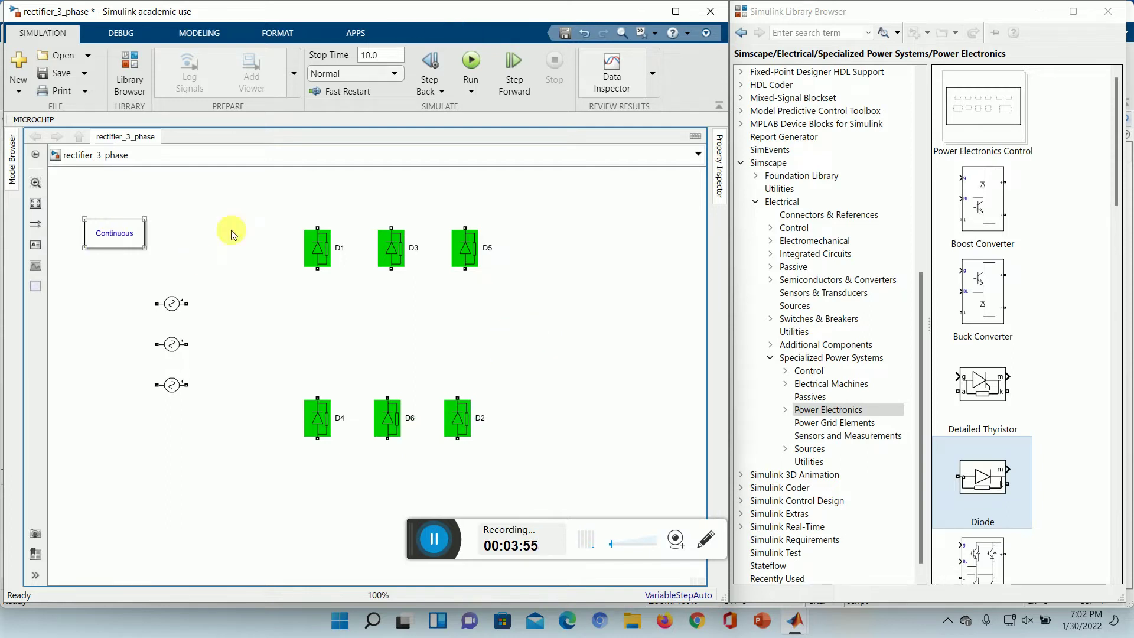
Add a vertical Series RLC Branch right of the diodes, set as a pure 10-ohm resistor R.
left_click(809, 397)
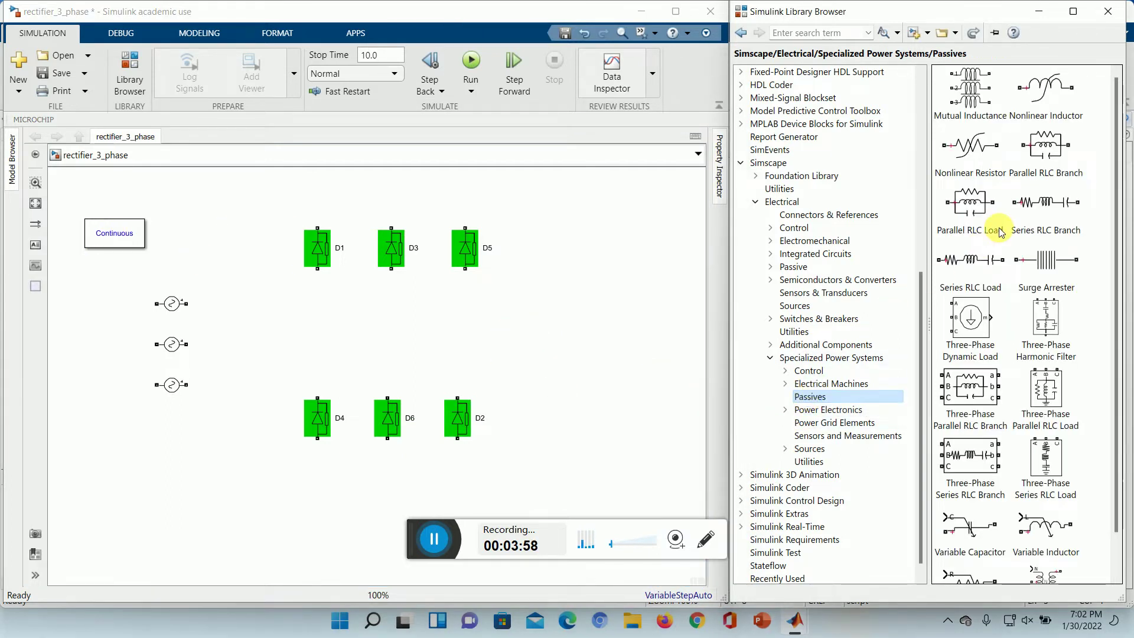
left_click(1047, 201)
left_click_drag(660, 335, 598, 319)
key("ctrl+r")
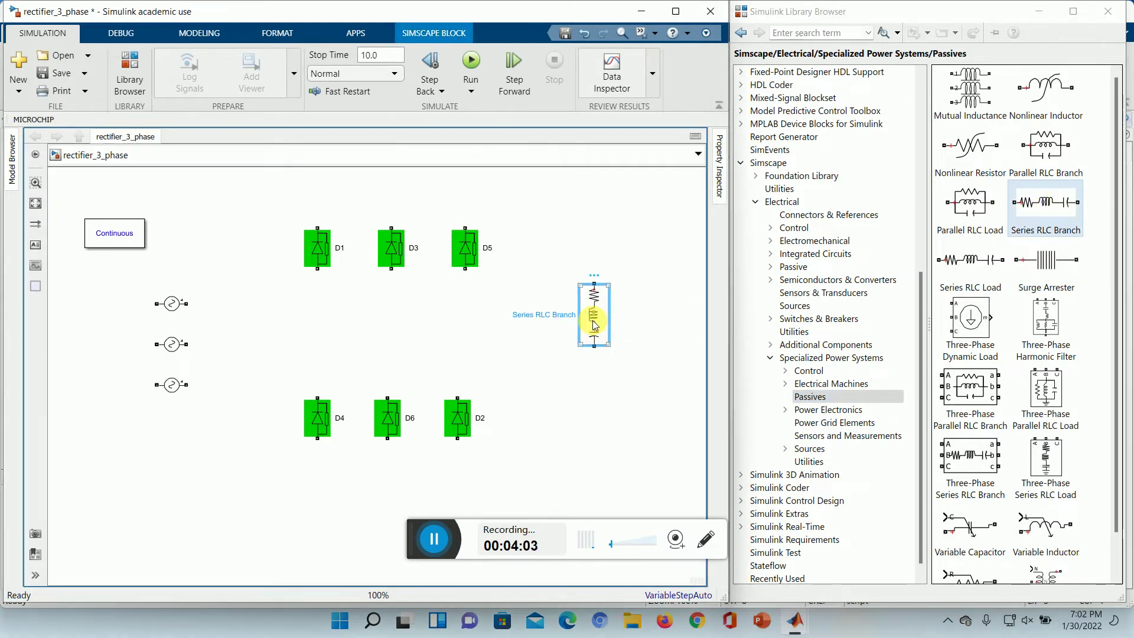
double_click(593, 320)
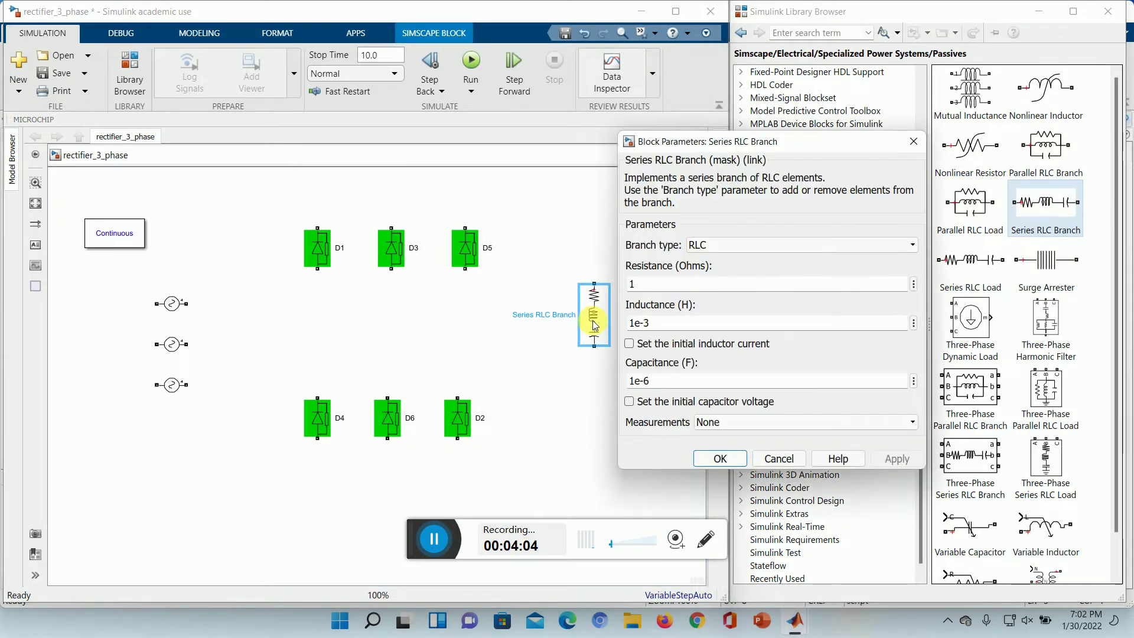
left_click(731, 251)
left_click(702, 271)
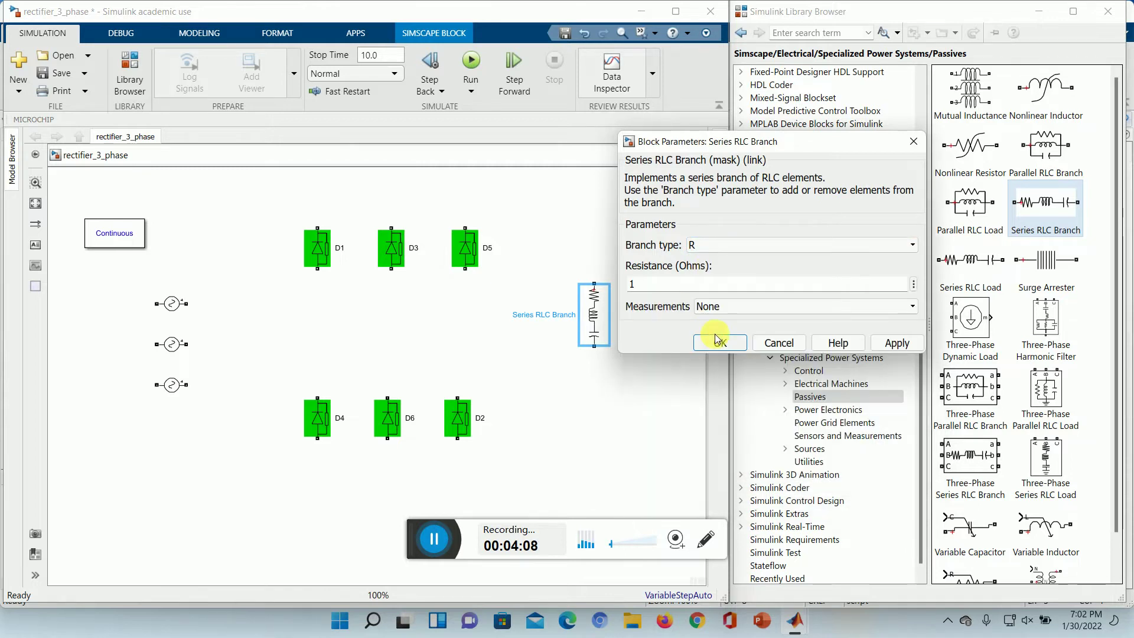
left_click(685, 286)
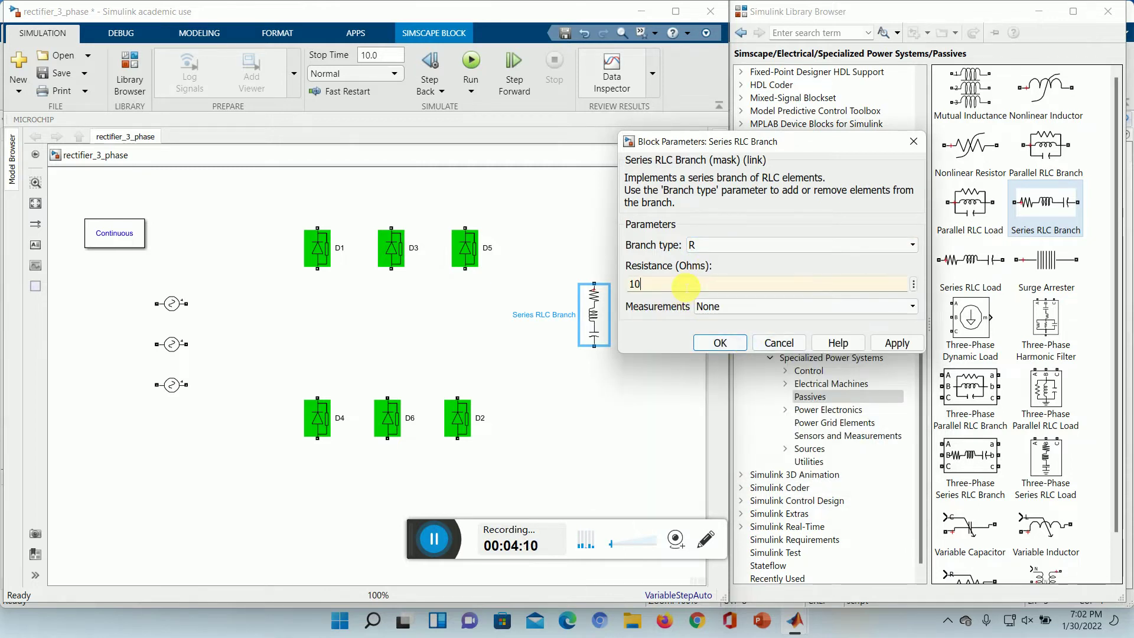
left_click(896, 343)
left_click(719, 342)
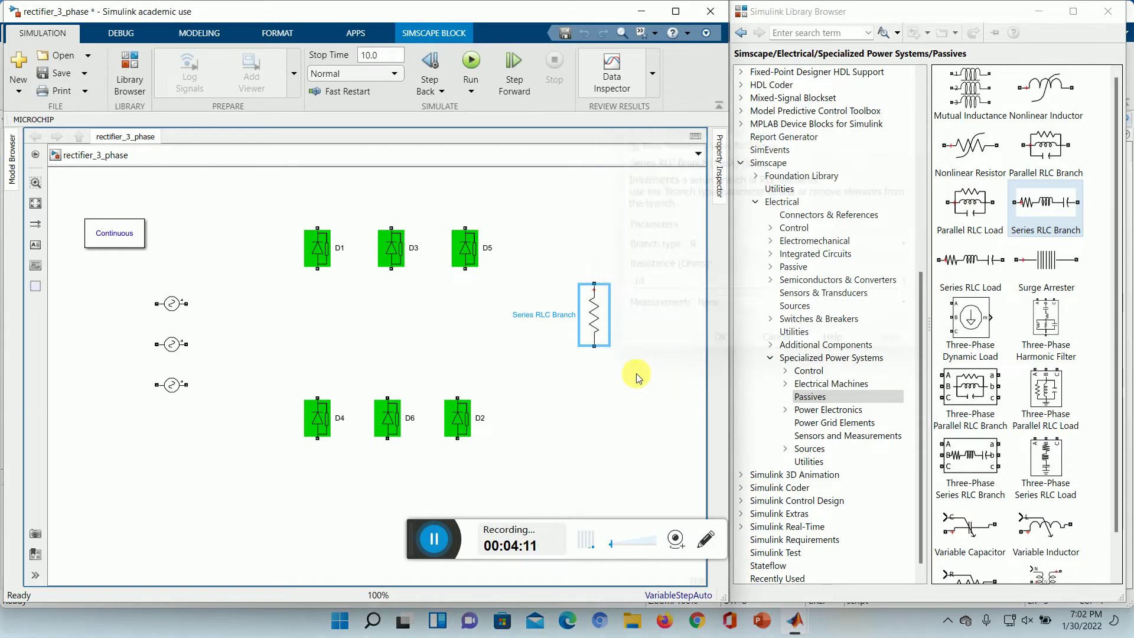
left_click(633, 380)
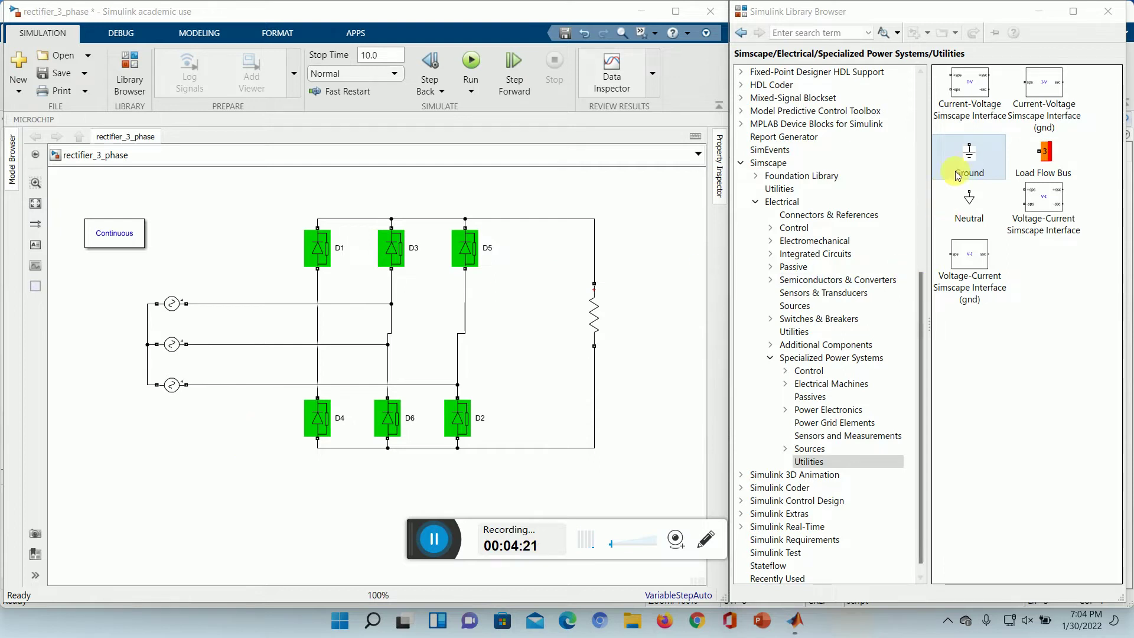
Place a rotated Ground block left of the middle source, on the sources' common node.
left_click(970, 158)
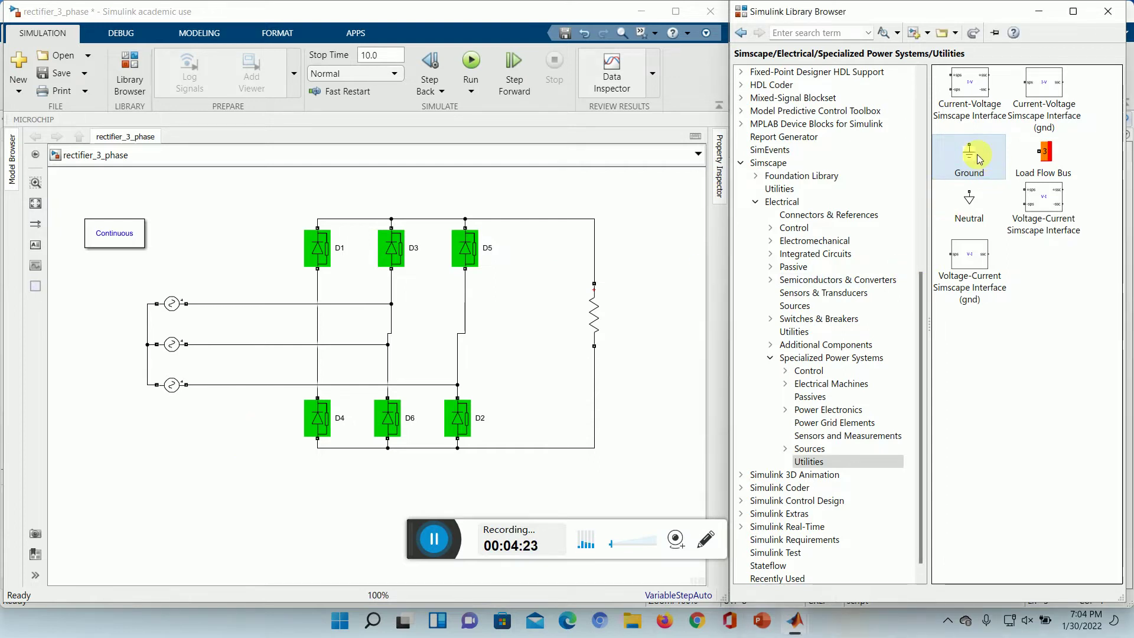
left_click_drag(978, 158, 125, 354)
key("ctrl+r")
left_click(121, 420)
left_click_drag(129, 343, 112, 343)
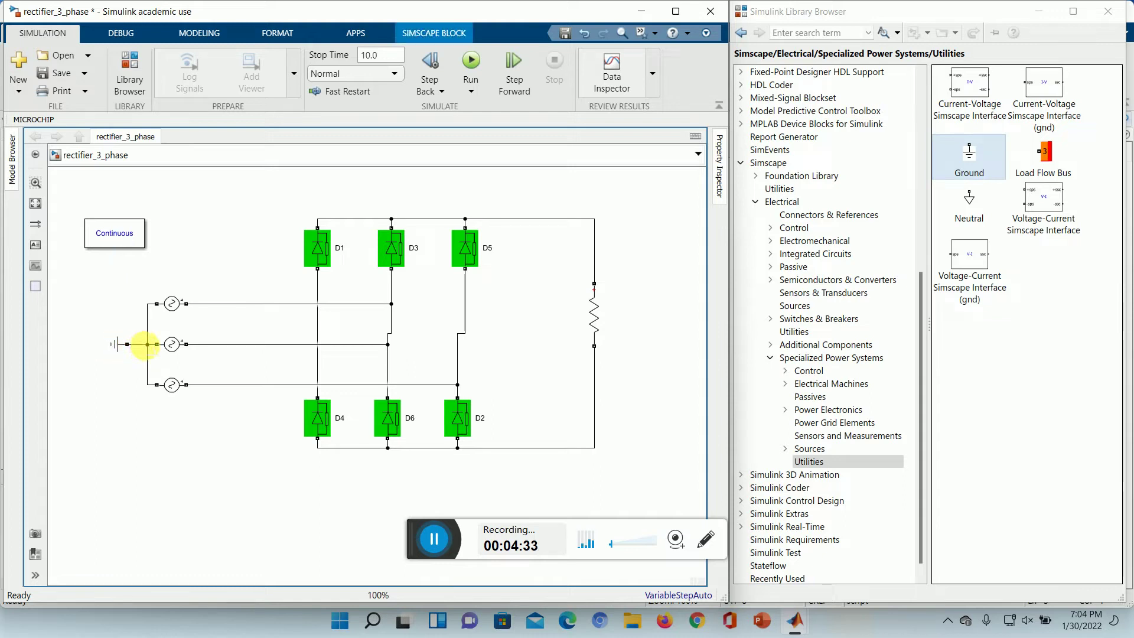
left_click(120, 417)
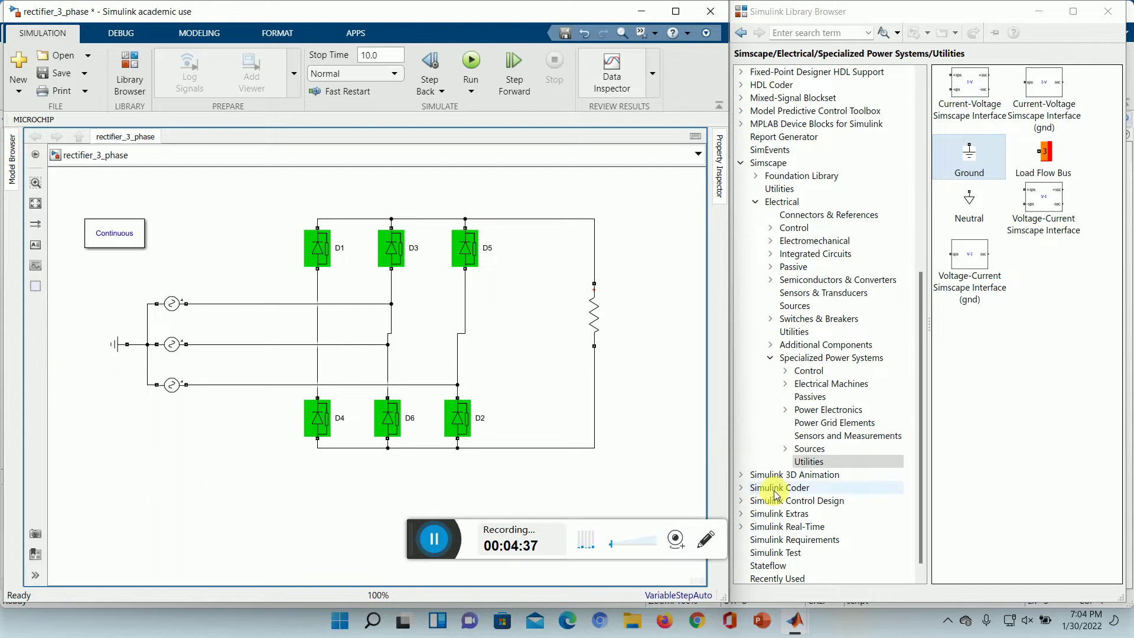
Add a Current Measurement block above the sources.
left_click(821, 436)
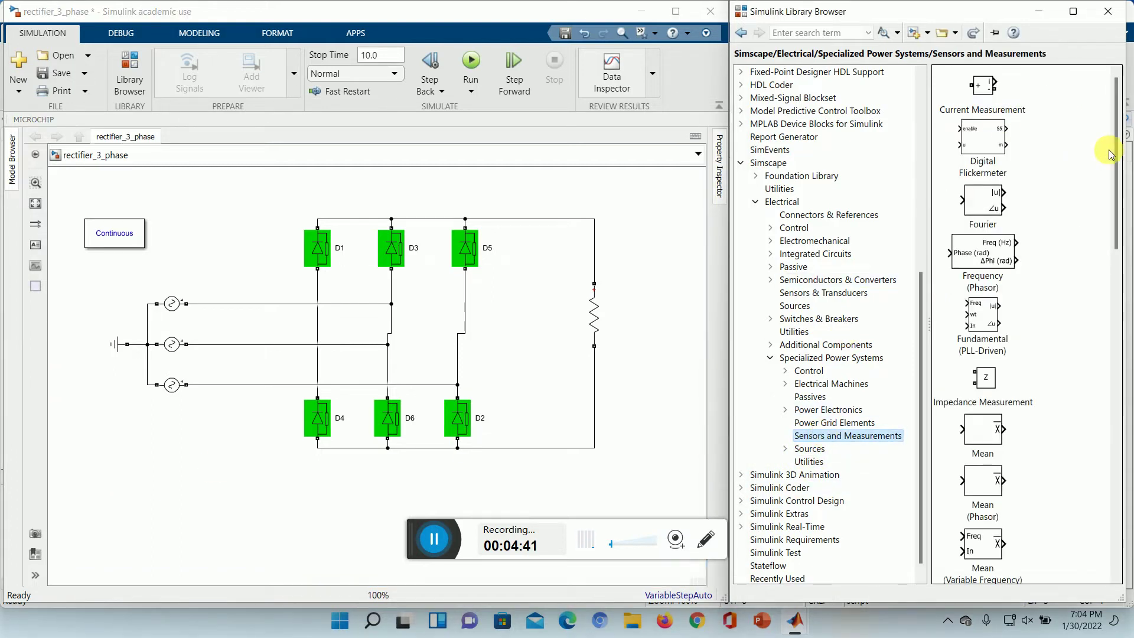
left_click(986, 90)
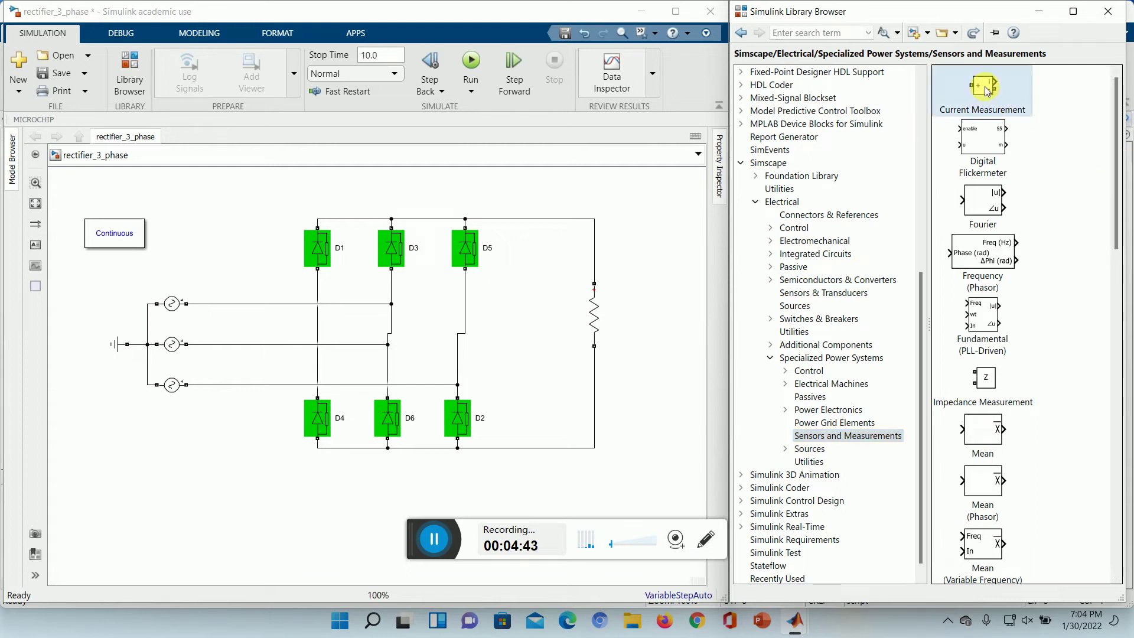
left_click_drag(986, 89, 234, 219)
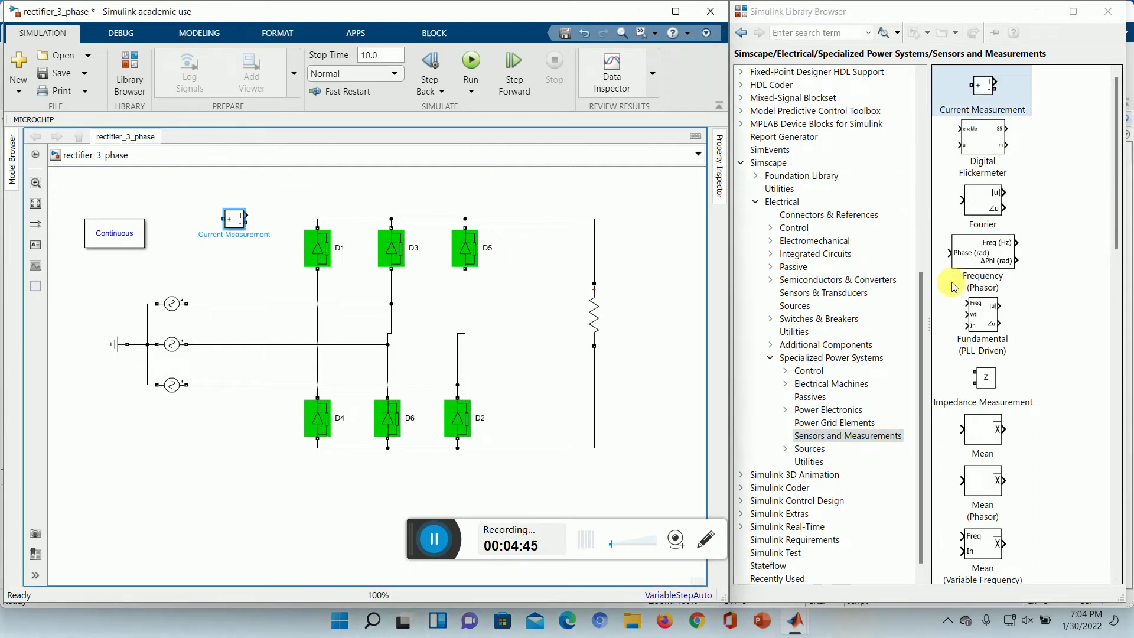
Add a rotated Voltage Measurement block below the sources and paste a copy.
left_click_drag(1116, 213, 1125, 528)
left_click_drag(982, 554, 263, 282)
key("ctrl+r")
key("ctrl+r")
key("ctrl+r")
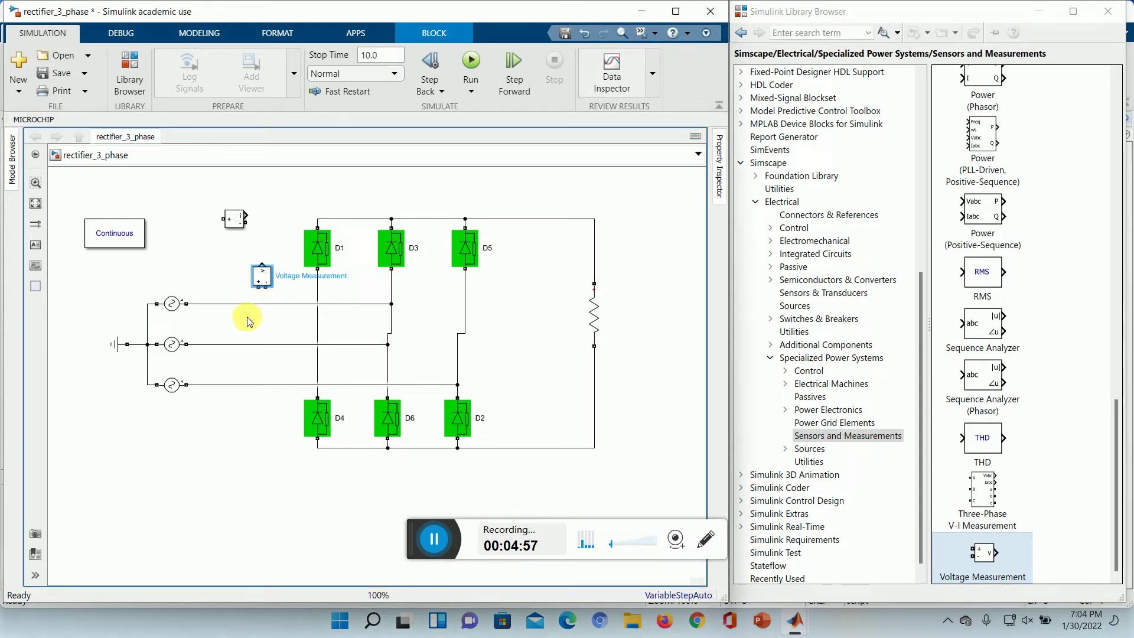
left_click(164, 301)
left_click_drag(261, 276, 194, 451)
key("ctrl+r")
key("ctrl+r")
key("ctrl+v")
Line up the second and a third Voltage Measurement block beside the first, below the sources.
left_click_drag(225, 489, 224, 449)
left_click(267, 449)
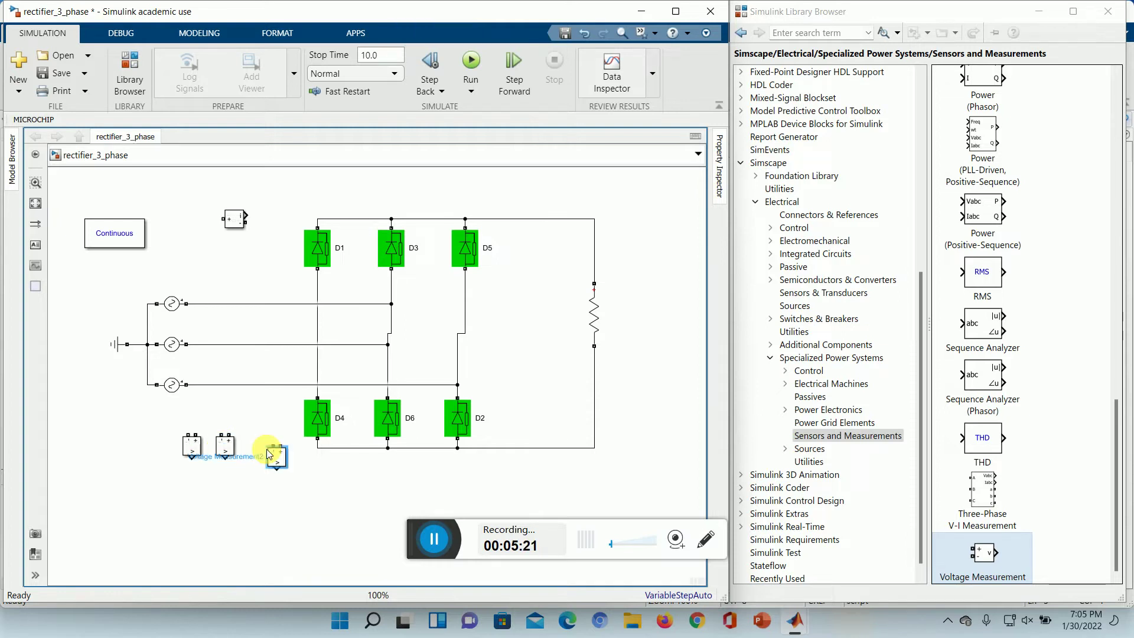
key("ctrl+v")
left_click_drag(278, 456, 255, 452)
left_click(254, 496)
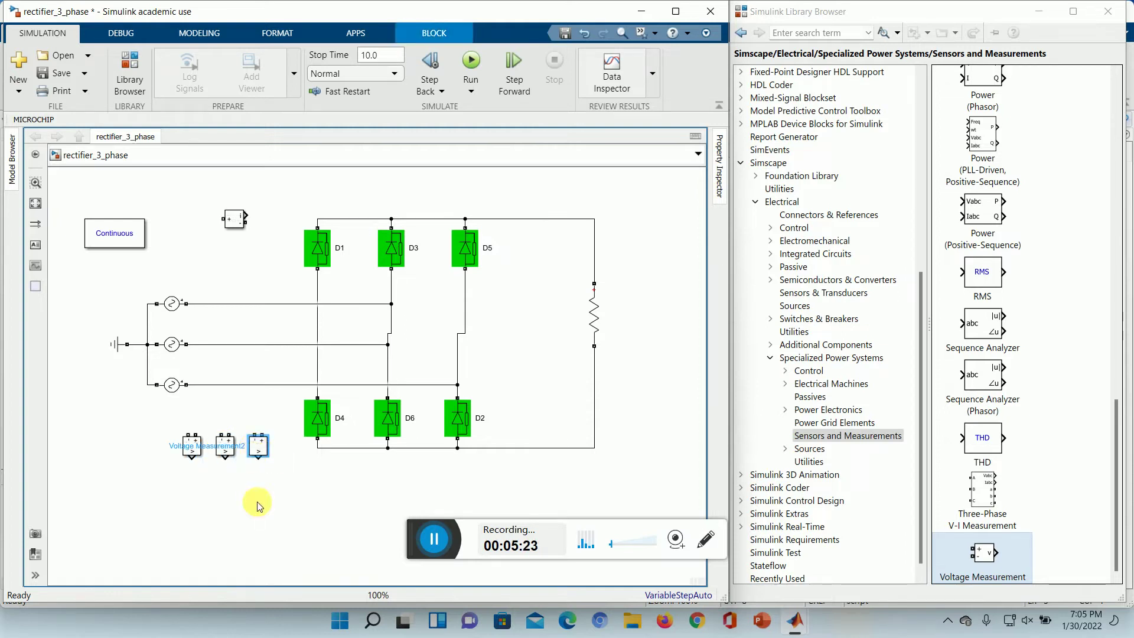
Paste vertical Voltage Measurements between the source wires, plus Voltage Measurement5 beside D4.
left_click(191, 447)
key("ctrl+v")
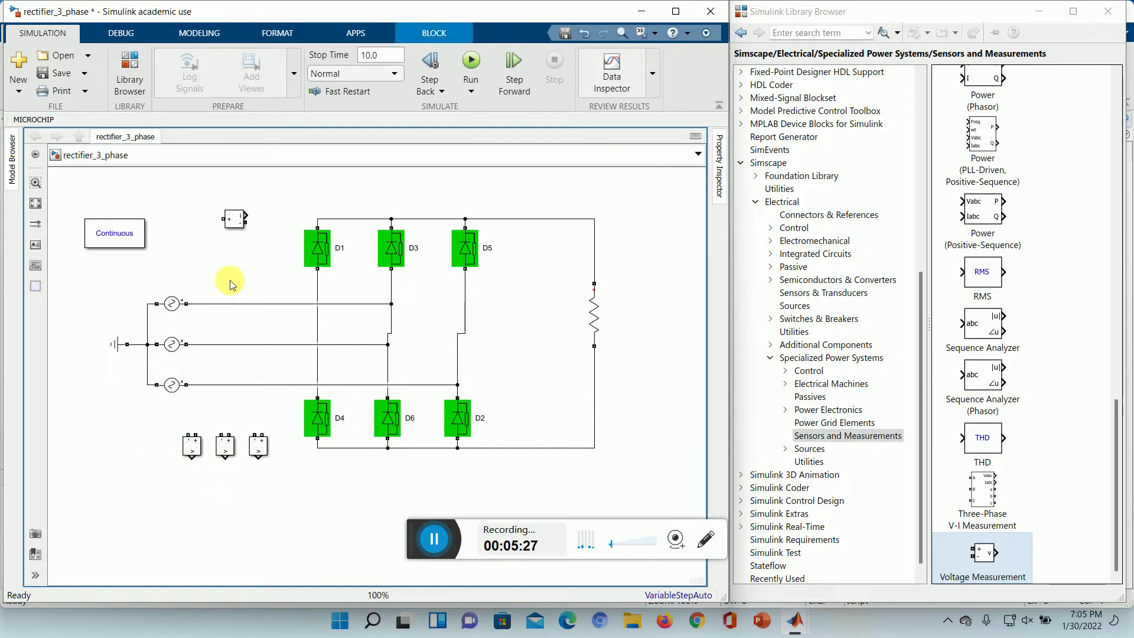
key("ctrl+r")
key("ctrl+r")
key("ctrl+r")
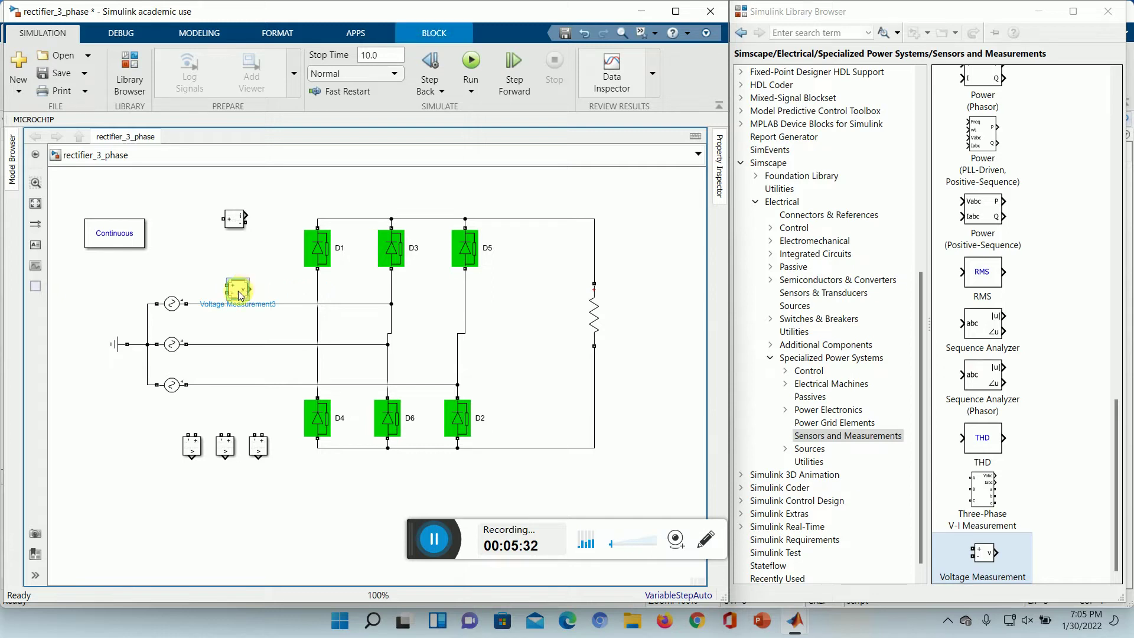
left_click_drag(243, 294, 235, 324)
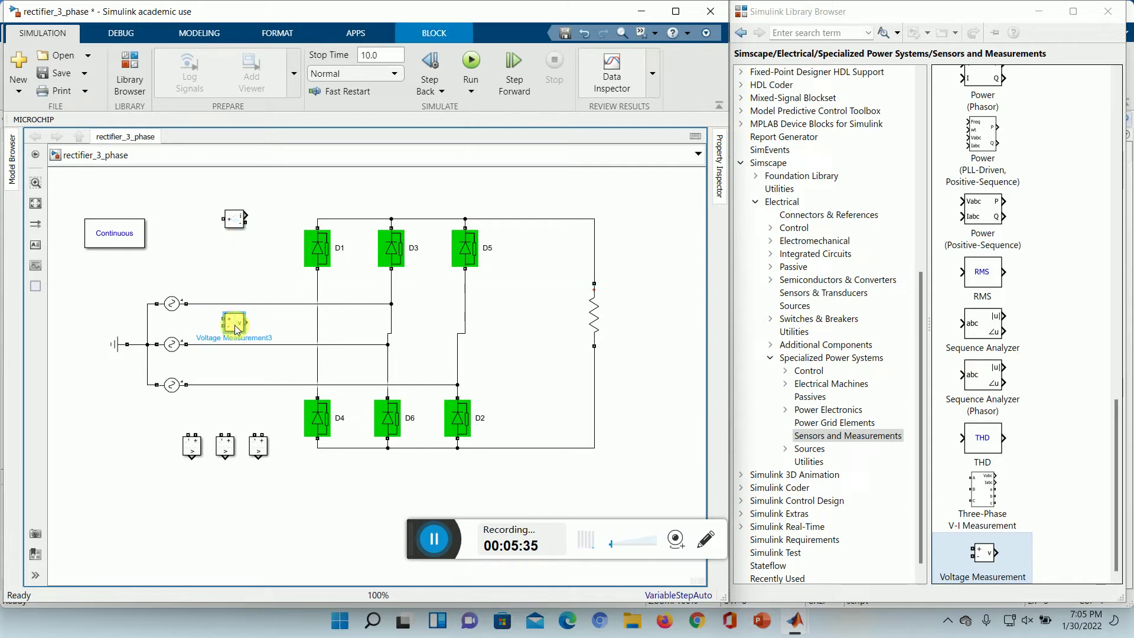
left_click(224, 370)
key("ctrl+v")
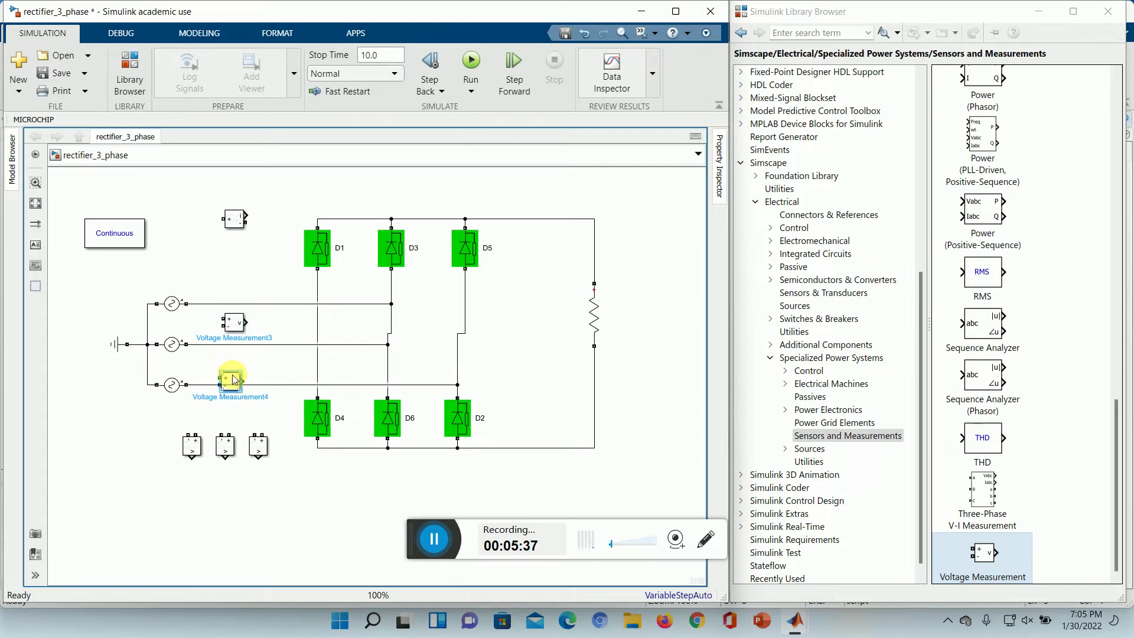
mouse_move(228, 380)
left_mouse_down()
mouse_move(227, 359)
mouse_move(239, 362)
left_mouse_up()
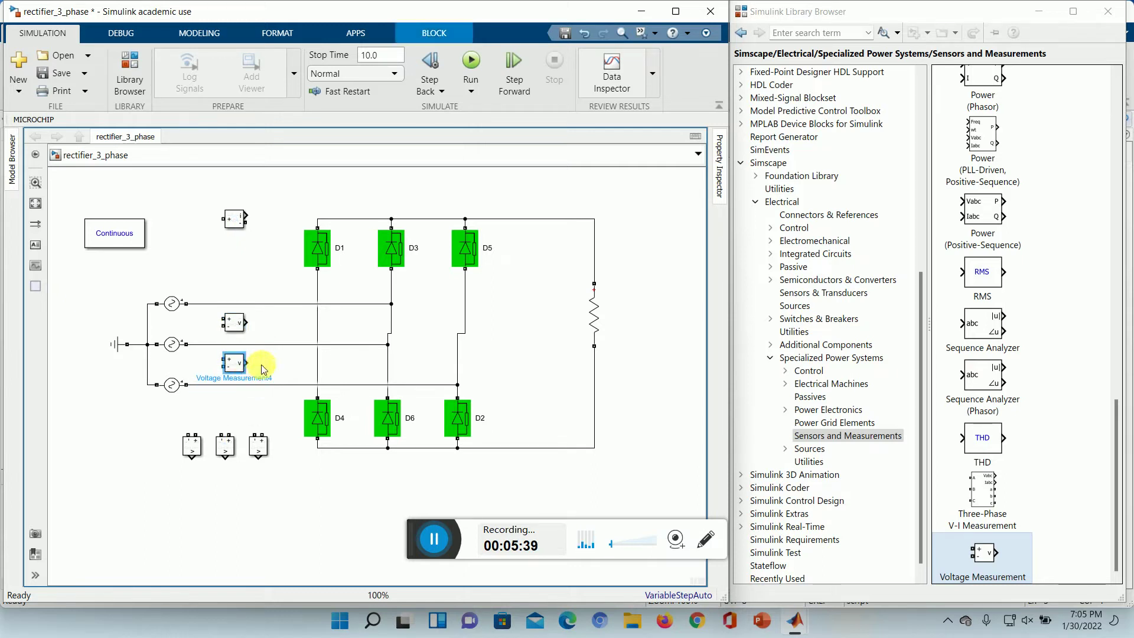
left_click(265, 402)
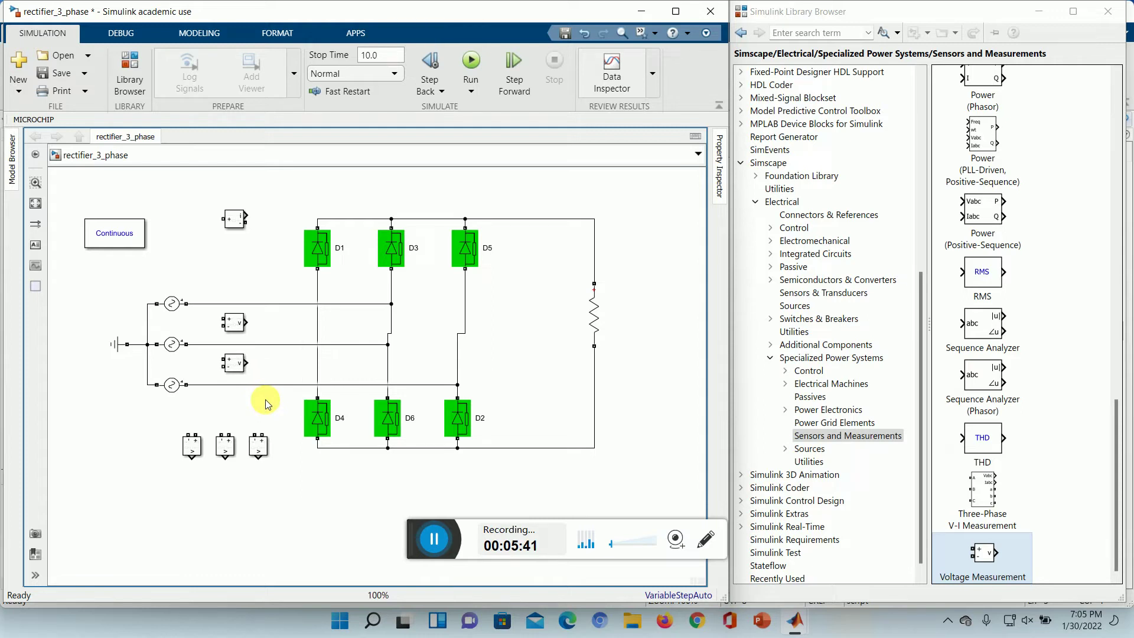
key("ctrl+v")
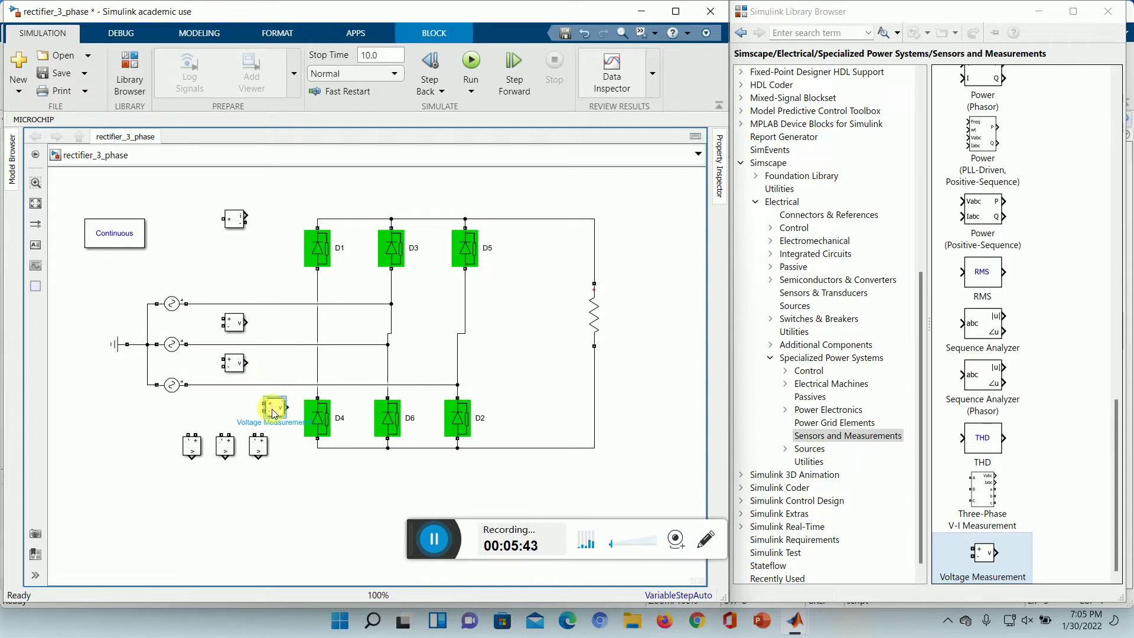
key("ctrl+r")
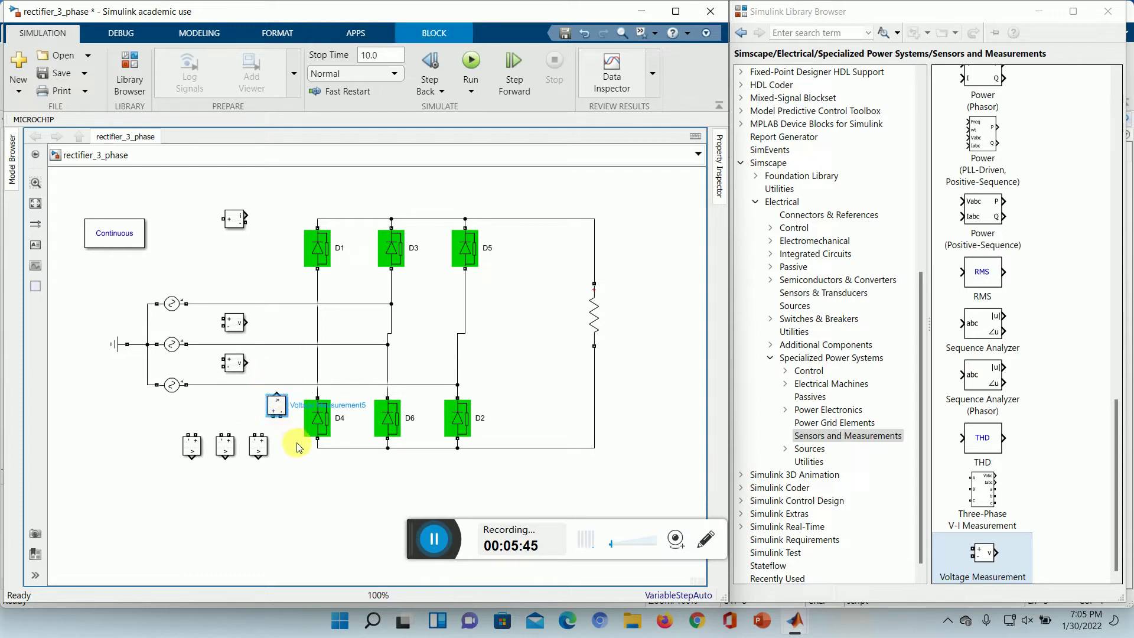
Turn Voltage Measurement5 back to horizontal and place it on the middle phase line.
key("ctrl+r")
key("ctrl+r")
key("ctrl+r")
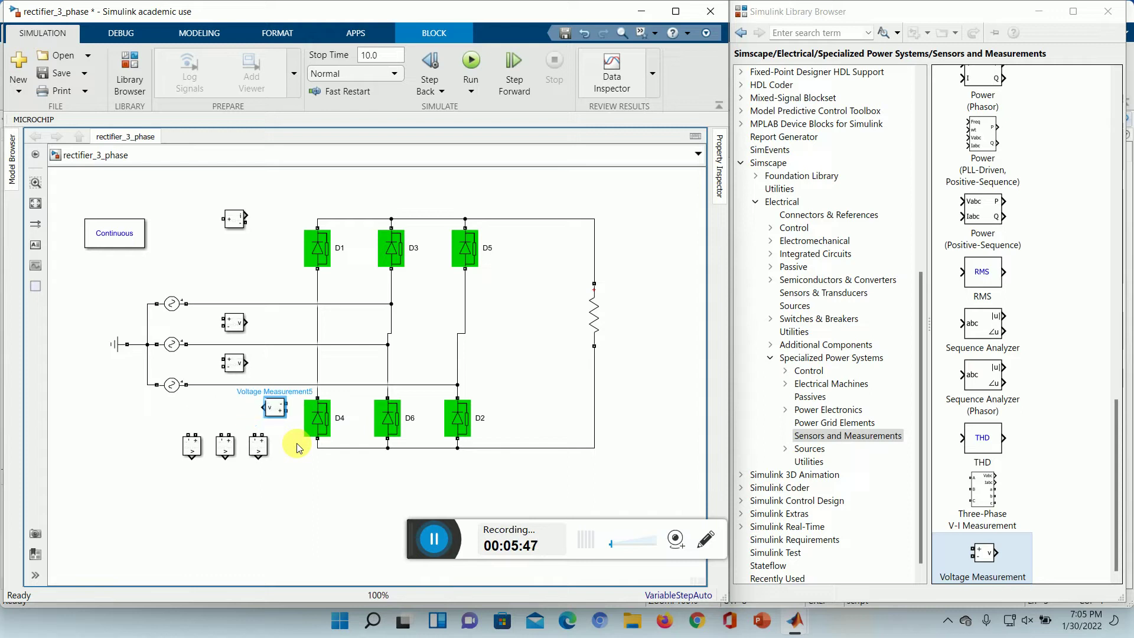
left_click(274, 411)
left_click_drag(274, 412, 272, 353)
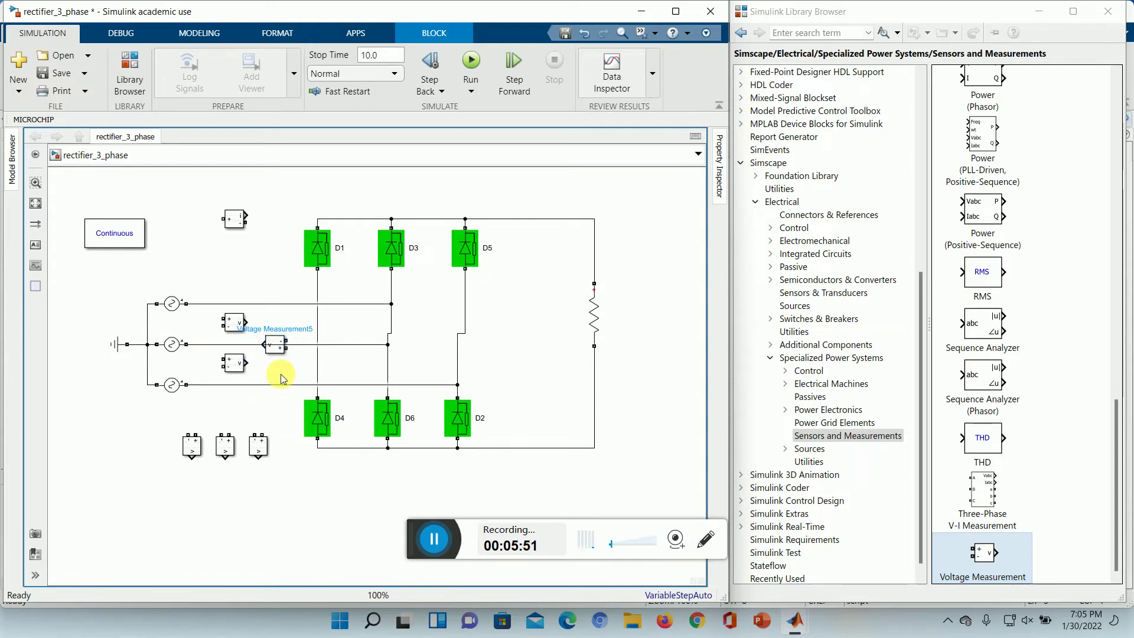
left_click(210, 362)
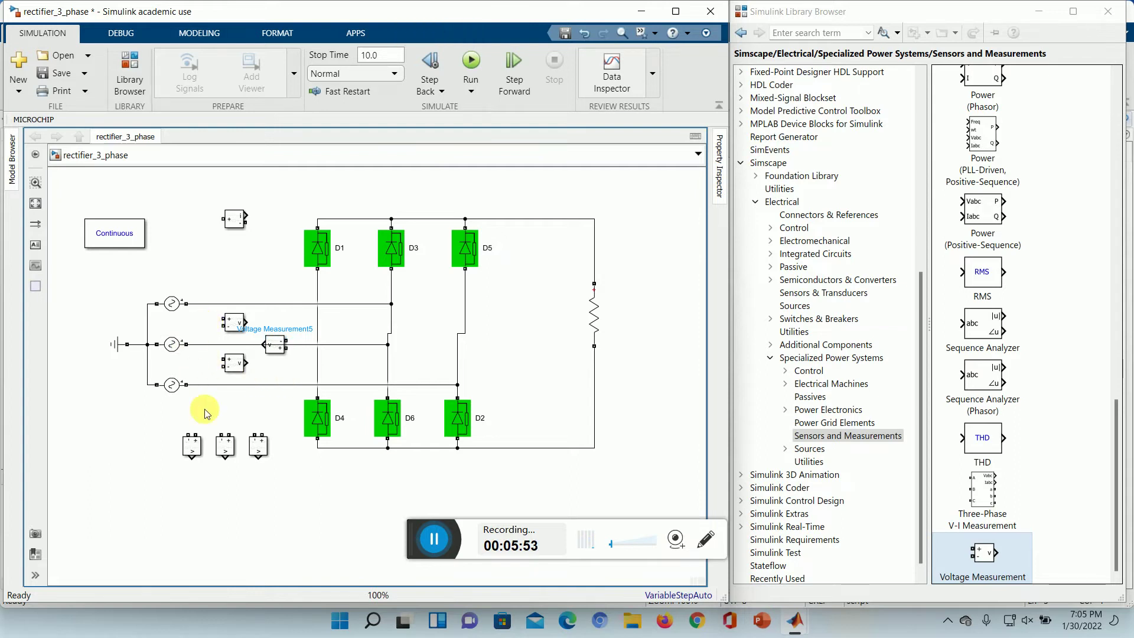
Wire the + and − terminals of the three lower voltage measurement blocks across pairs of phase lines.
left_click_drag(195, 437, 195, 303)
mouse_move(187, 436)
left_mouse_down()
mouse_move(135, 417)
mouse_move(135, 344)
left_mouse_up()
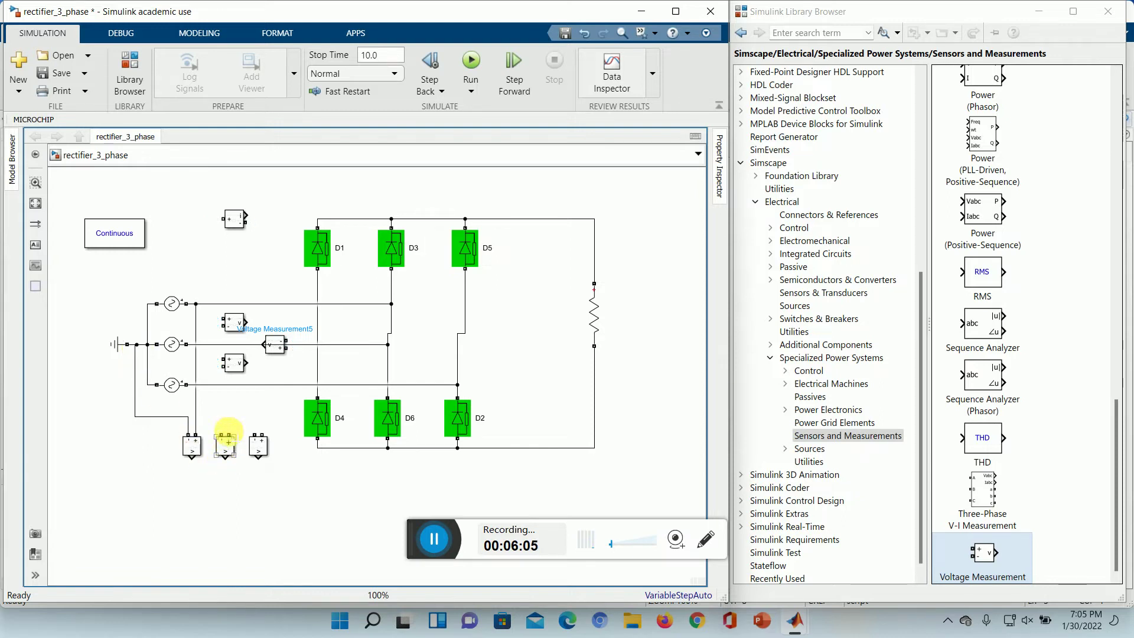
left_click_drag(228, 432, 229, 344)
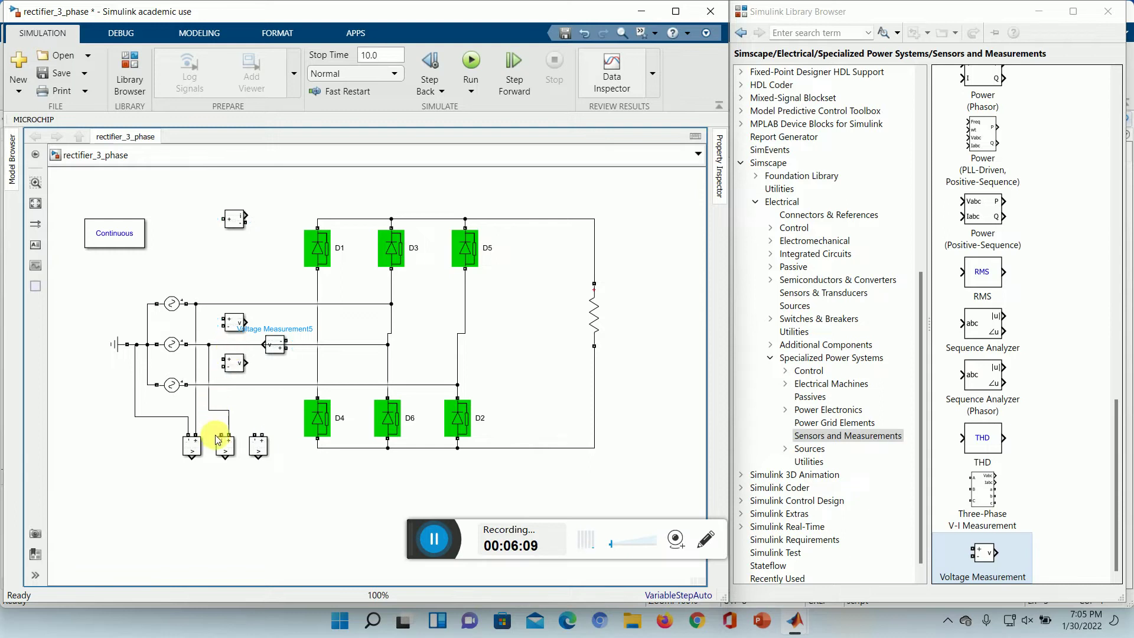
left_click_drag(222, 435, 188, 417)
left_click(260, 442)
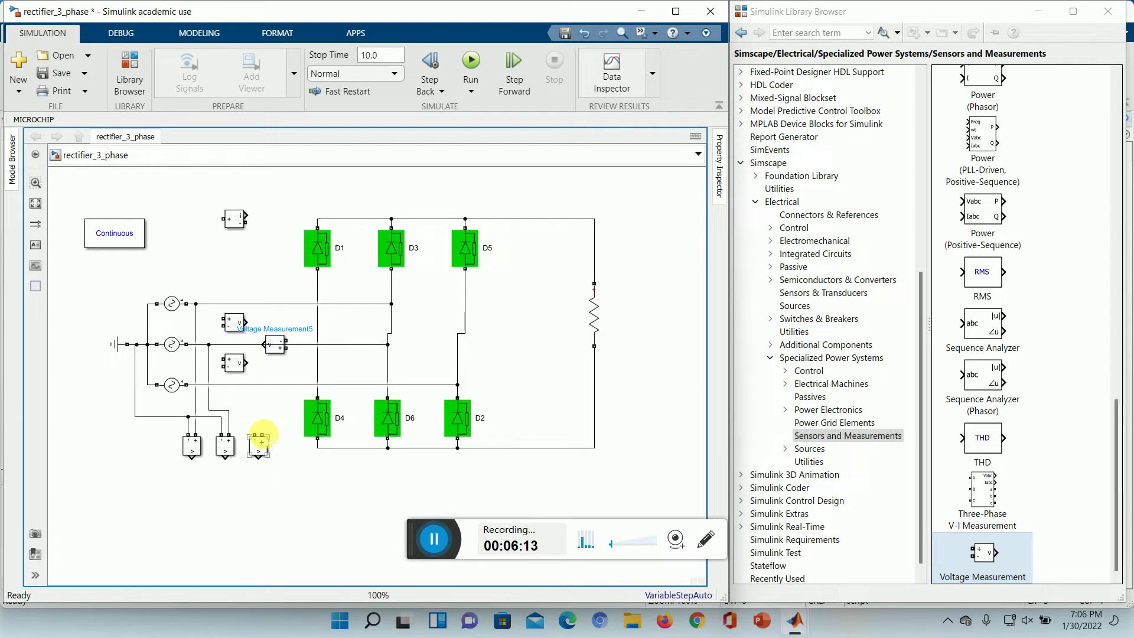
left_click_drag(262, 437, 262, 384)
mouse_move(256, 438)
left_mouse_down()
mouse_move(255, 424)
mouse_move(229, 420)
left_mouse_up()
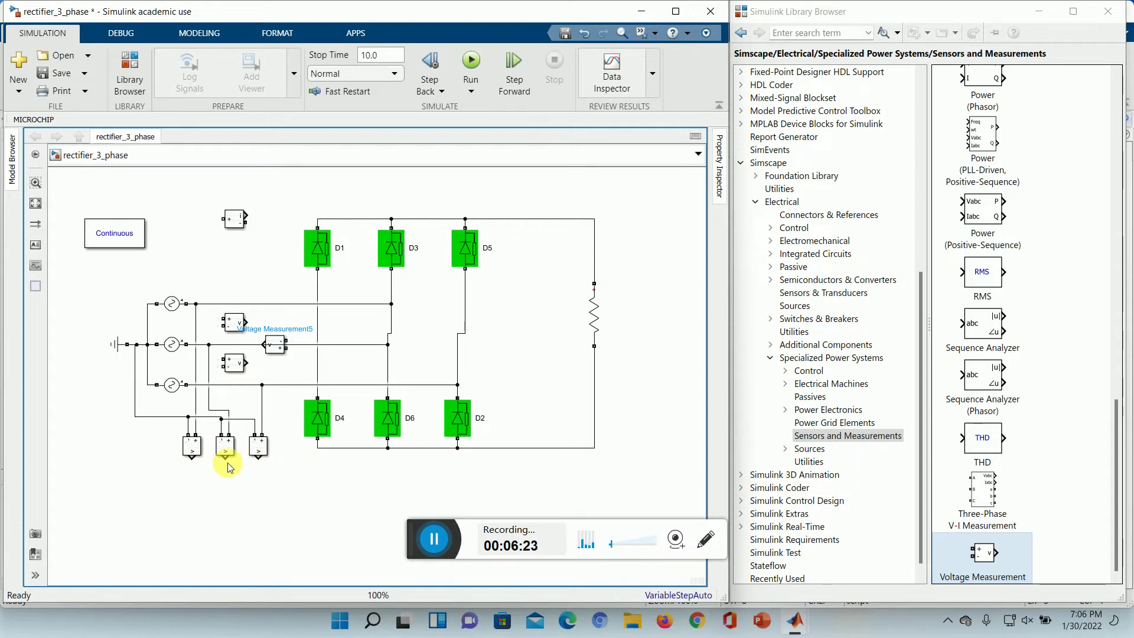
Drag a Mux from Commonly Used Blocks below the measurement blocks and set its Number of inputs to 3.
left_click(921, 303)
left_click_drag(920, 301, 846, 98)
left_click(842, 86)
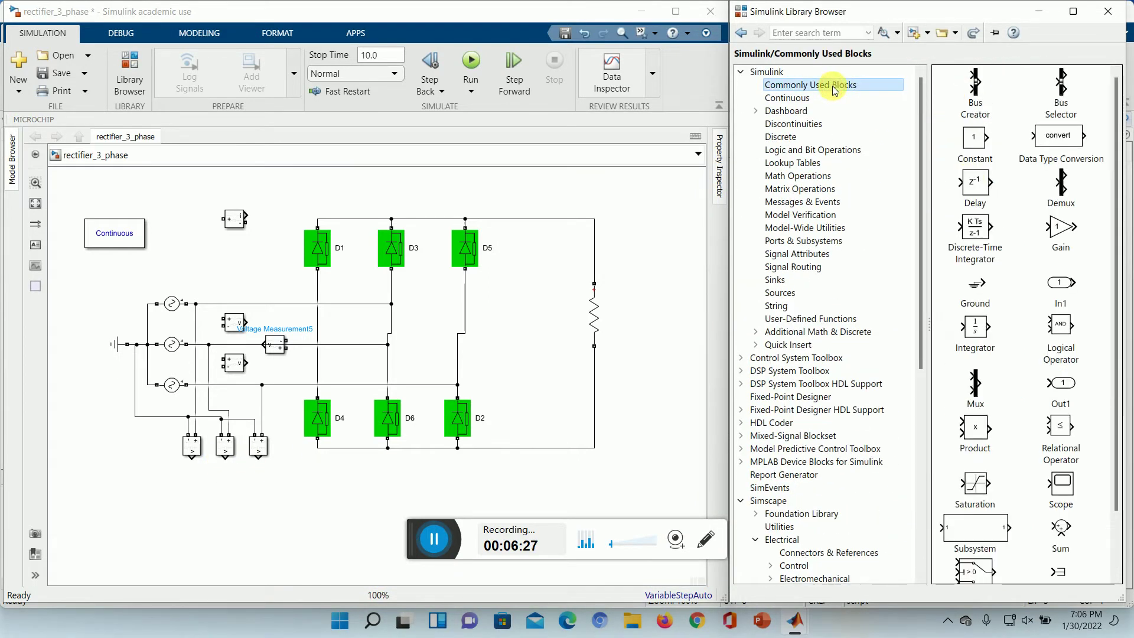
left_click(975, 382)
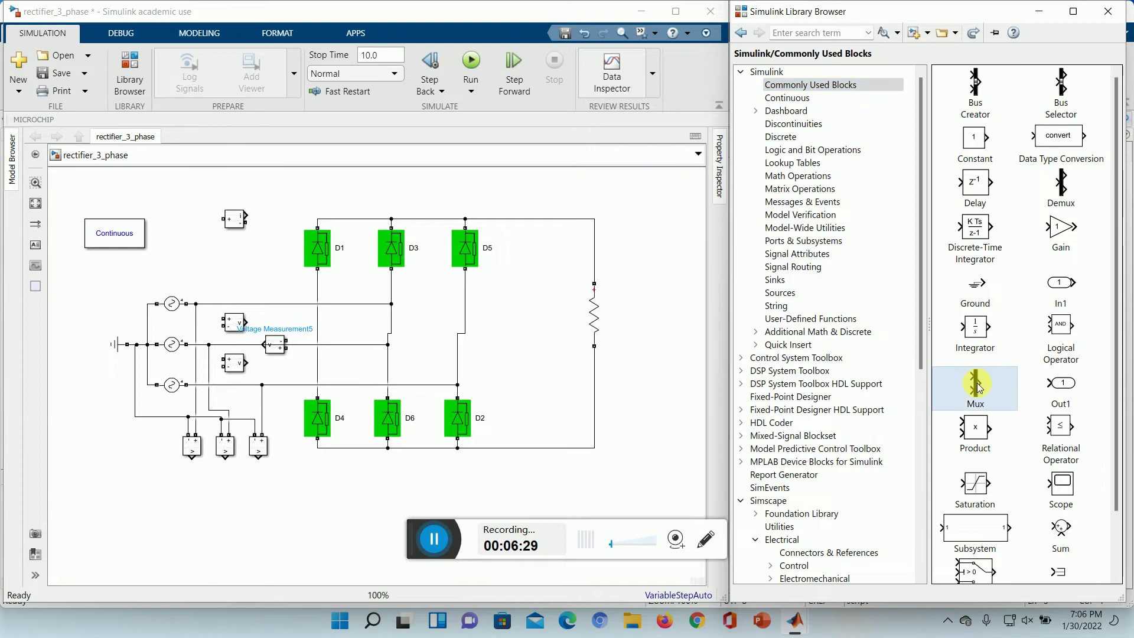
mouse_move(977, 387)
left_mouse_down()
mouse_move(513, 447)
mouse_move(242, 525)
mouse_move(264, 511)
mouse_move(966, 399)
left_mouse_up()
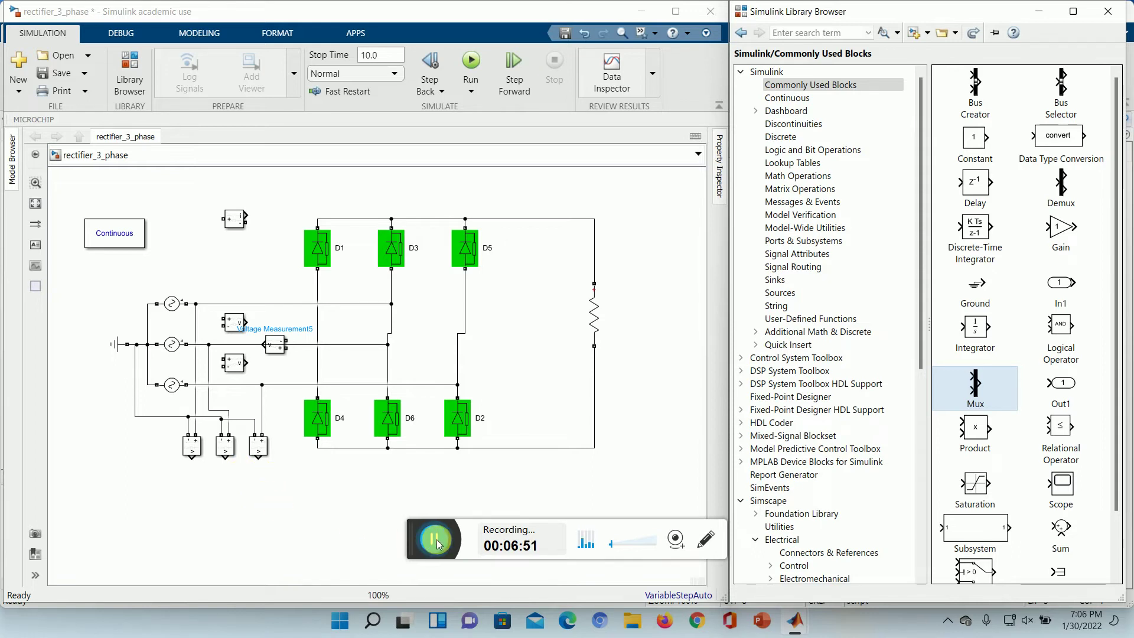
left_click_drag(975, 386, 234, 522)
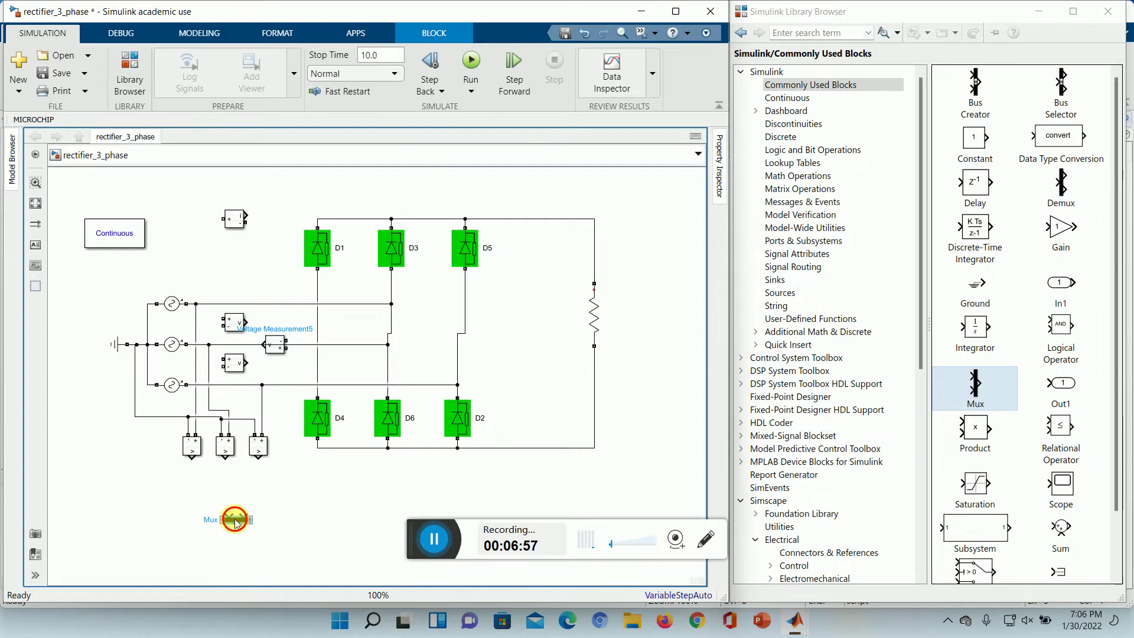
double_click(235, 522)
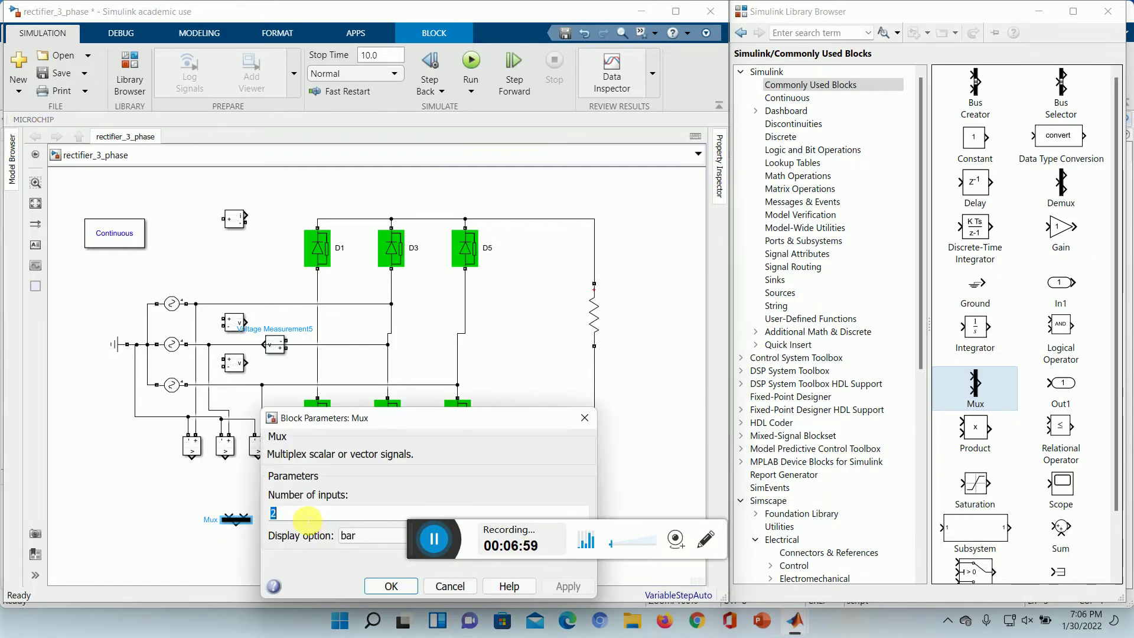
type("3")
left_click(378, 588)
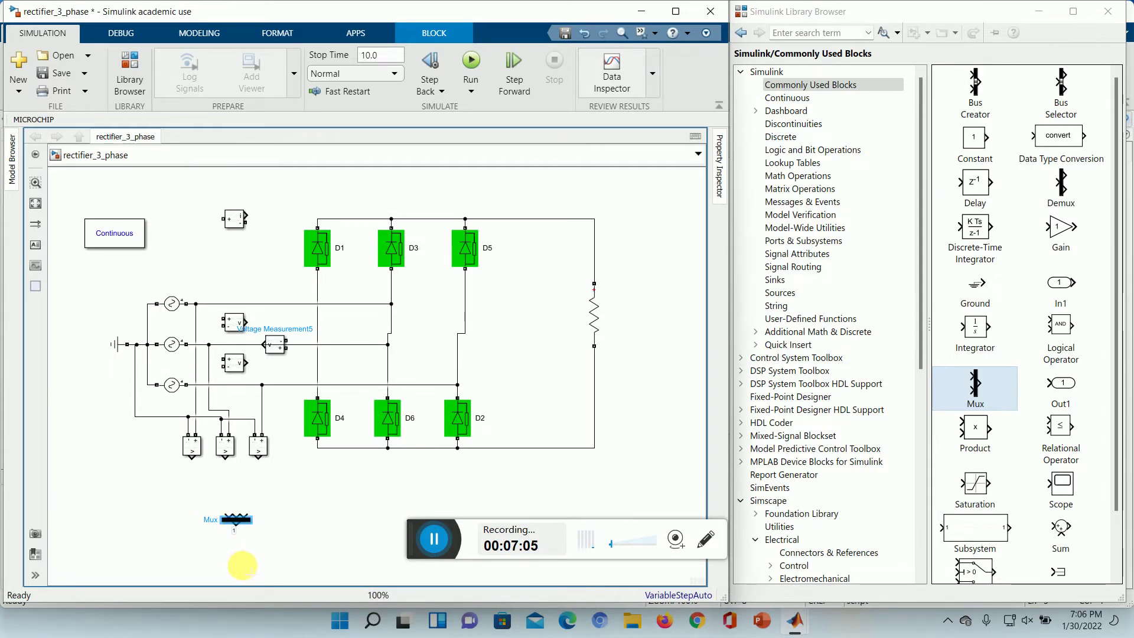
Position the Mux under the lower measurement blocks and draw signal lines from their outputs to its inputs.
left_click_drag(242, 520, 229, 497)
left_click_drag(191, 456, 237, 494)
left_click_drag(258, 457, 247, 490)
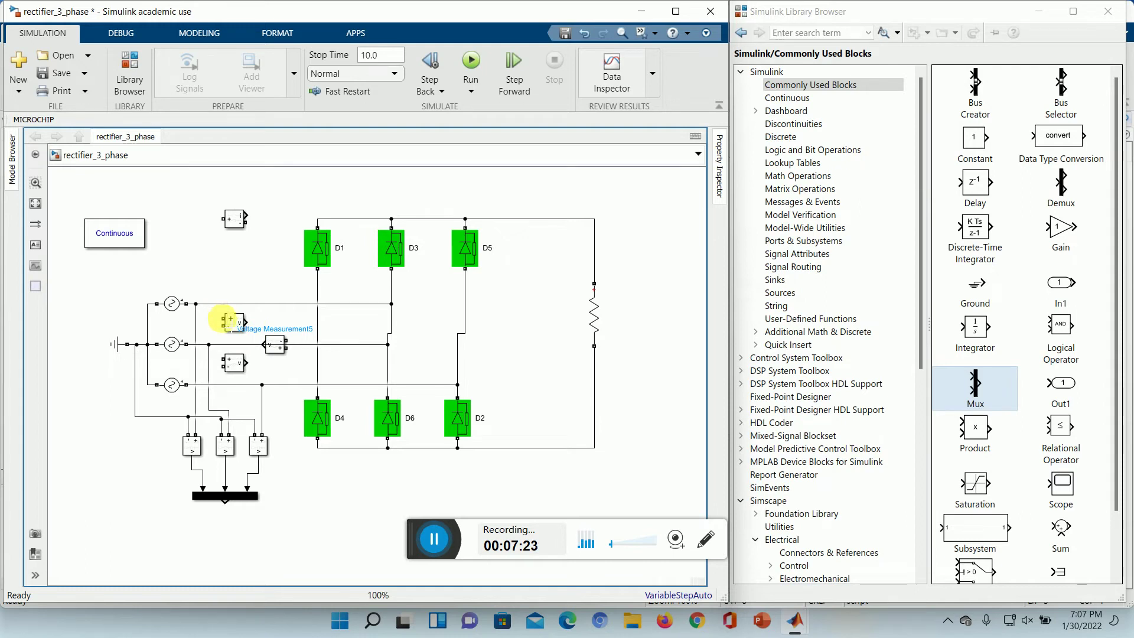
left_click_drag(225, 319, 220, 385)
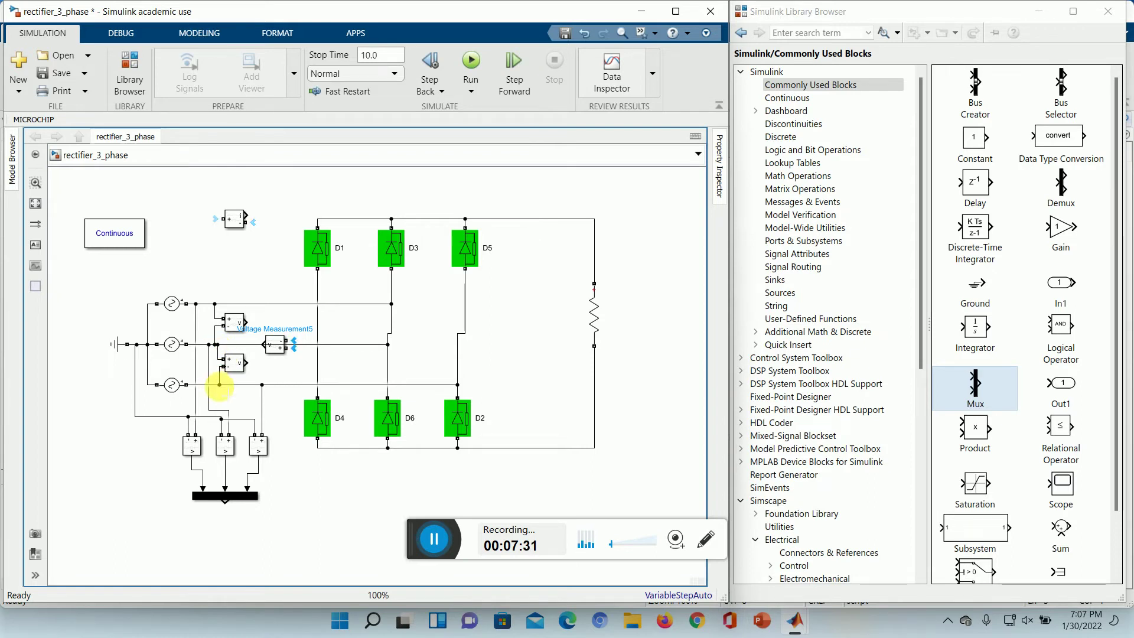
left_click(278, 348)
left_click_drag(287, 349, 296, 304)
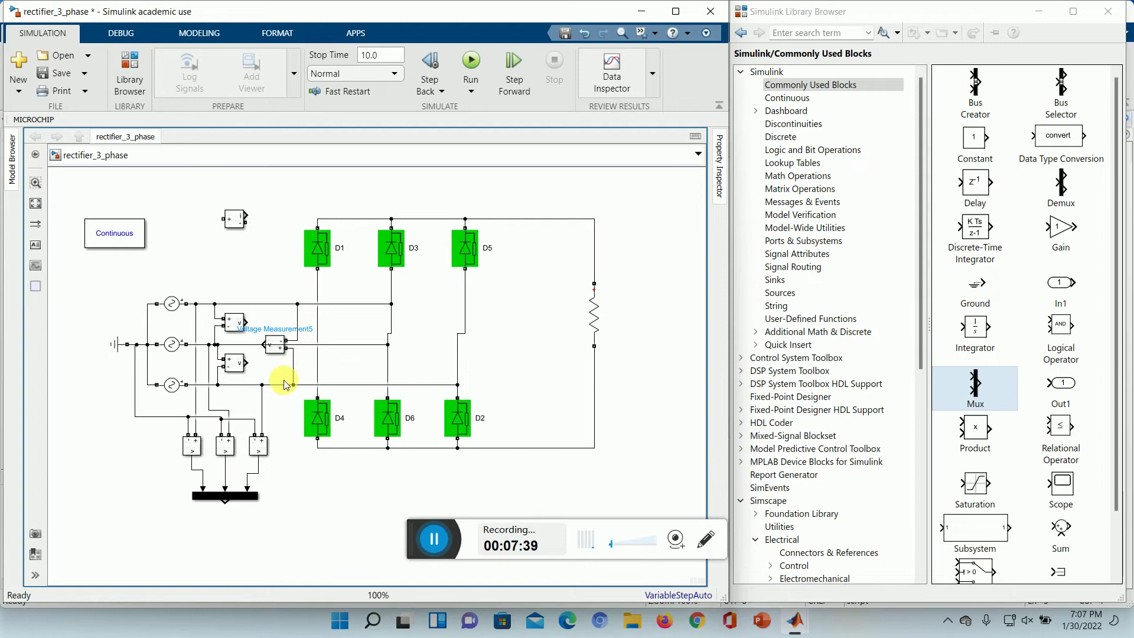
Duplicate the Mux as Mux1 and place it above the sources.
left_click(232, 497)
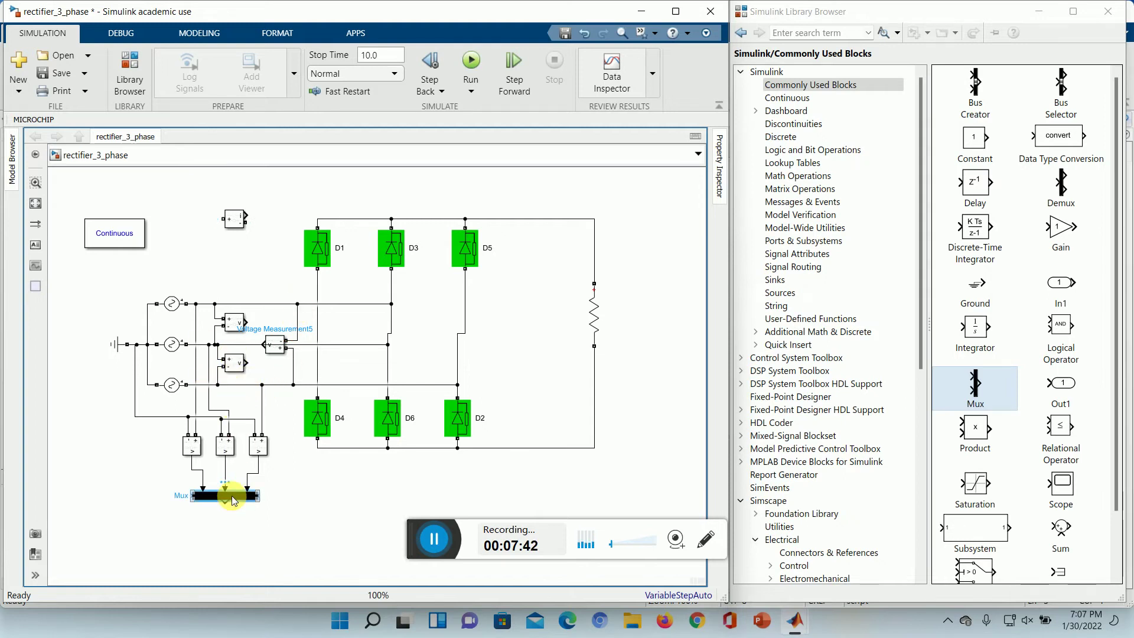
left_click(233, 271)
key("ctrl+v")
mouse_move(235, 276)
left_mouse_down()
mouse_move(259, 275)
mouse_move(237, 264)
mouse_move(243, 271)
left_mouse_up()
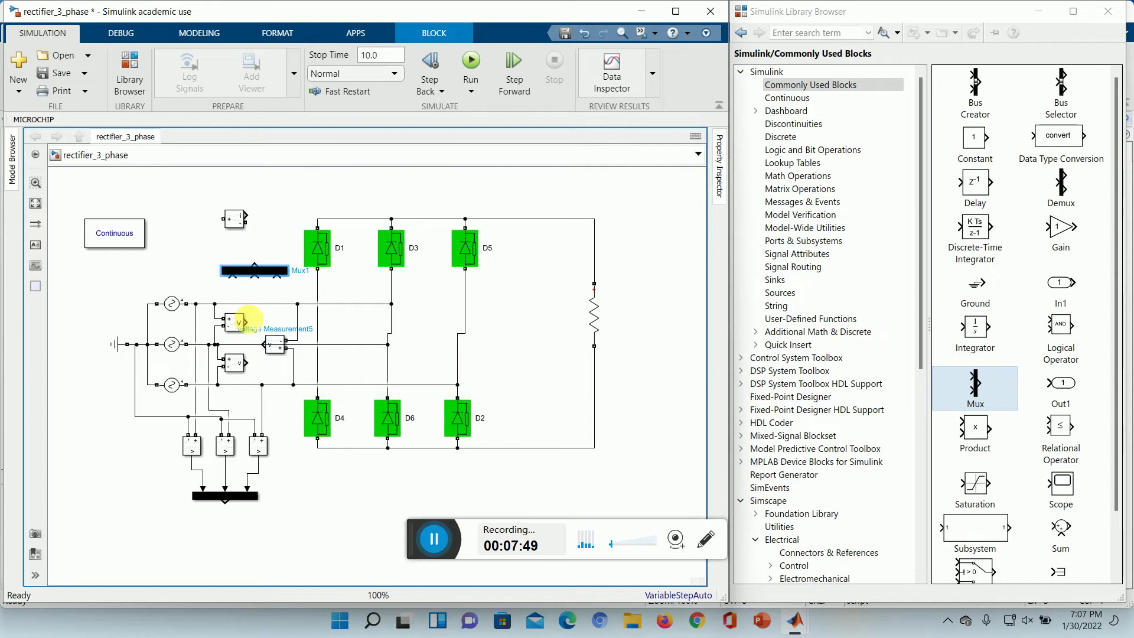
Wire the upper measurement outputs and Voltage Measurement5 into Mux1's three inputs.
mouse_move(246, 322)
left_mouse_down()
mouse_move(256, 307)
mouse_move(232, 277)
left_mouse_up()
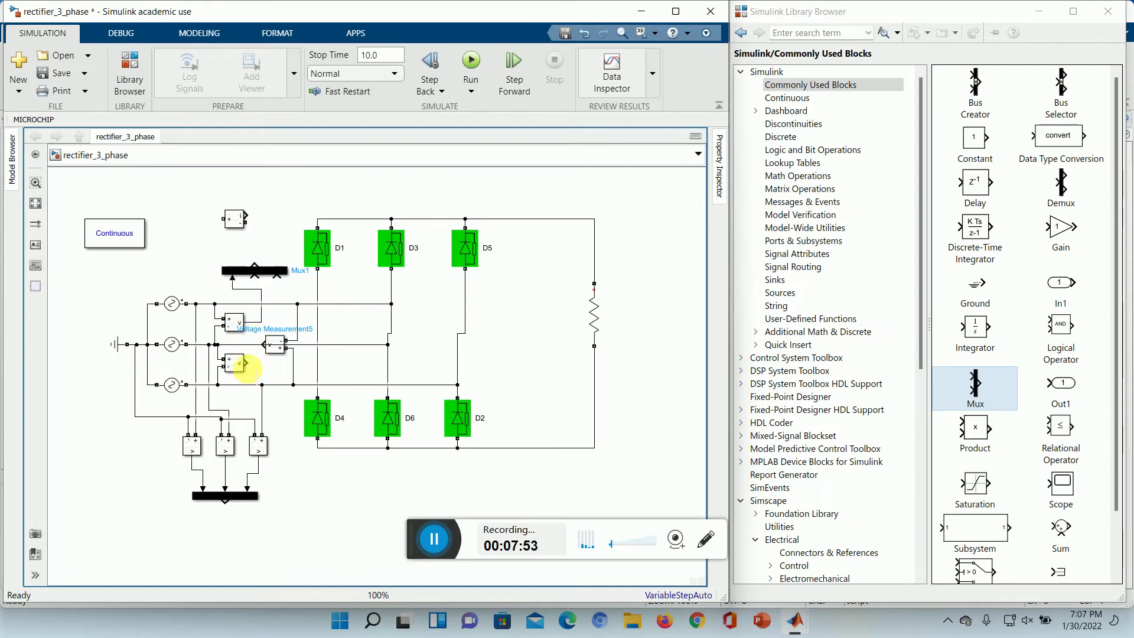
left_click_drag(243, 362, 255, 281)
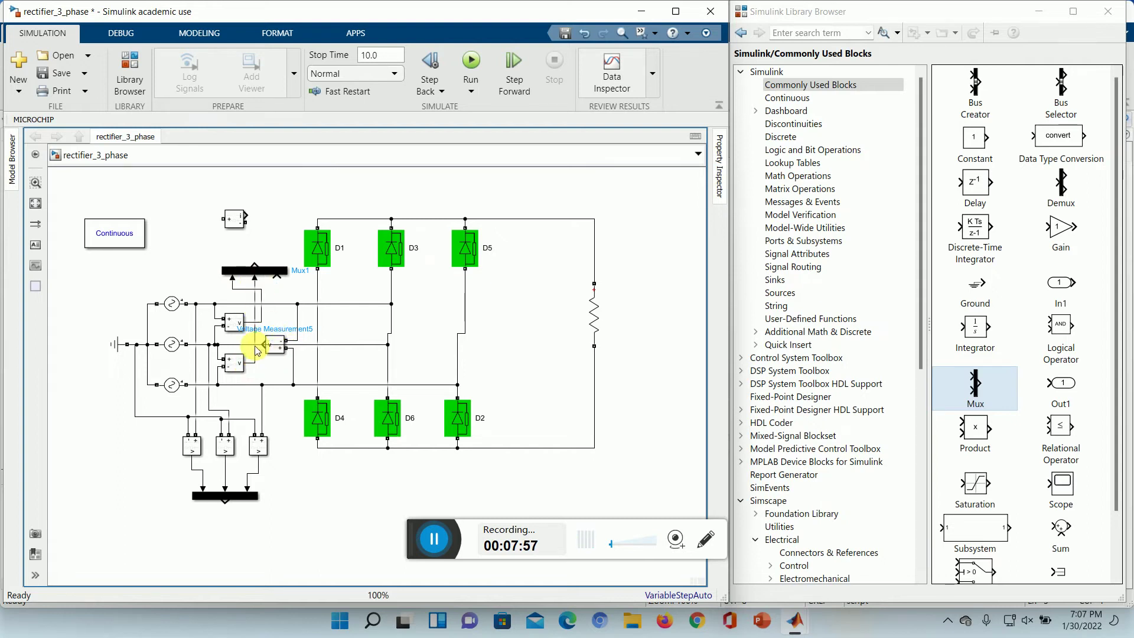
left_click_drag(263, 345, 277, 280)
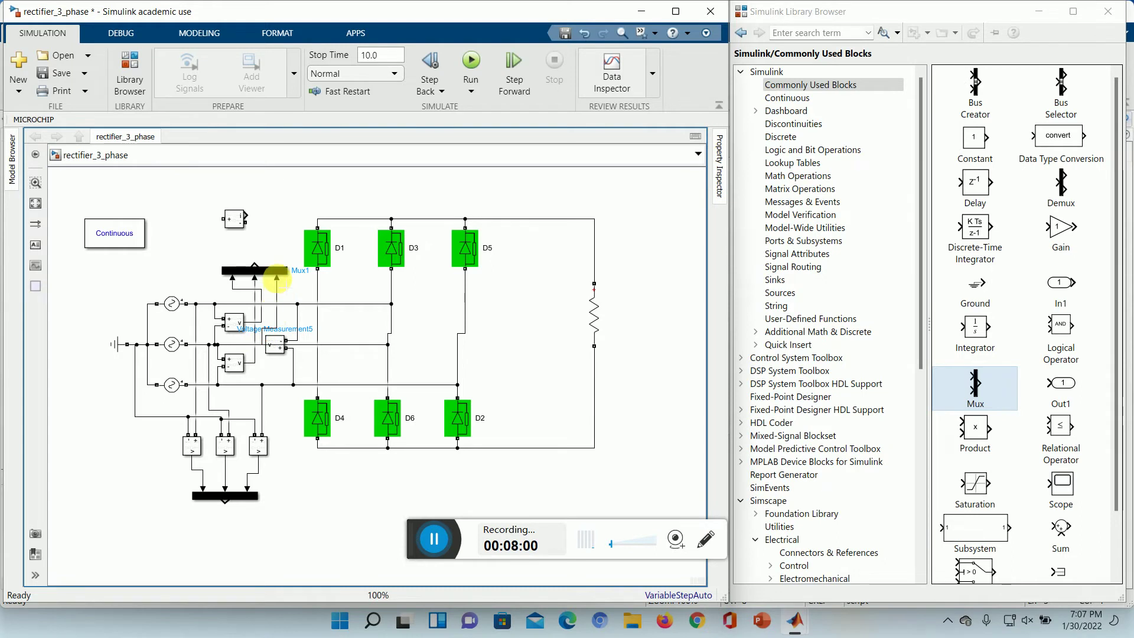
left_click(275, 349)
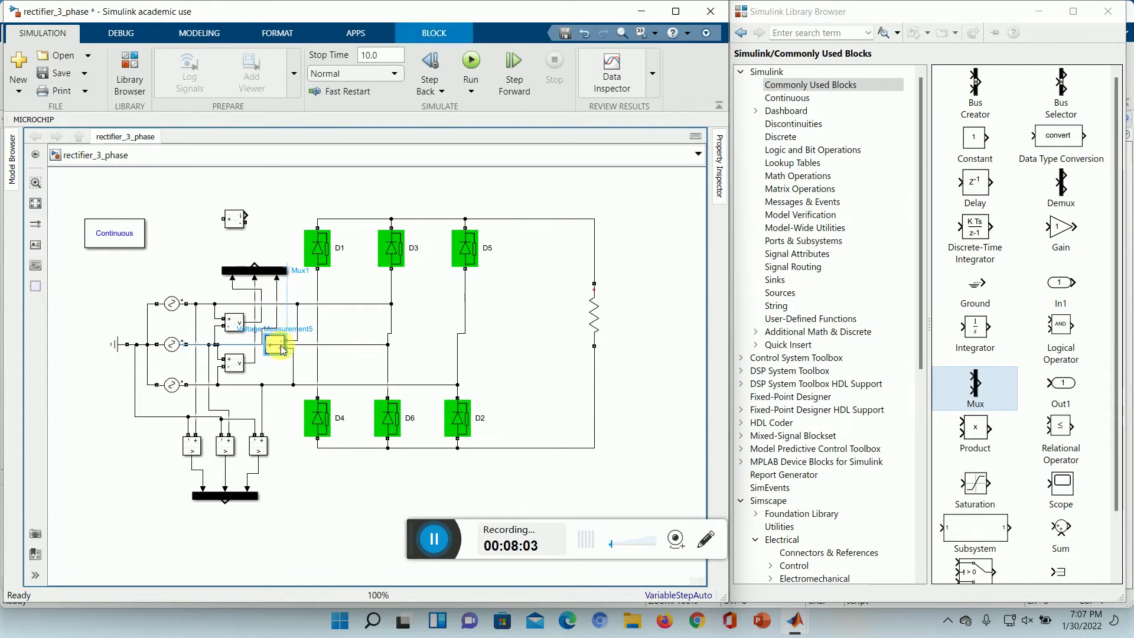
left_click_drag(271, 350, 282, 343)
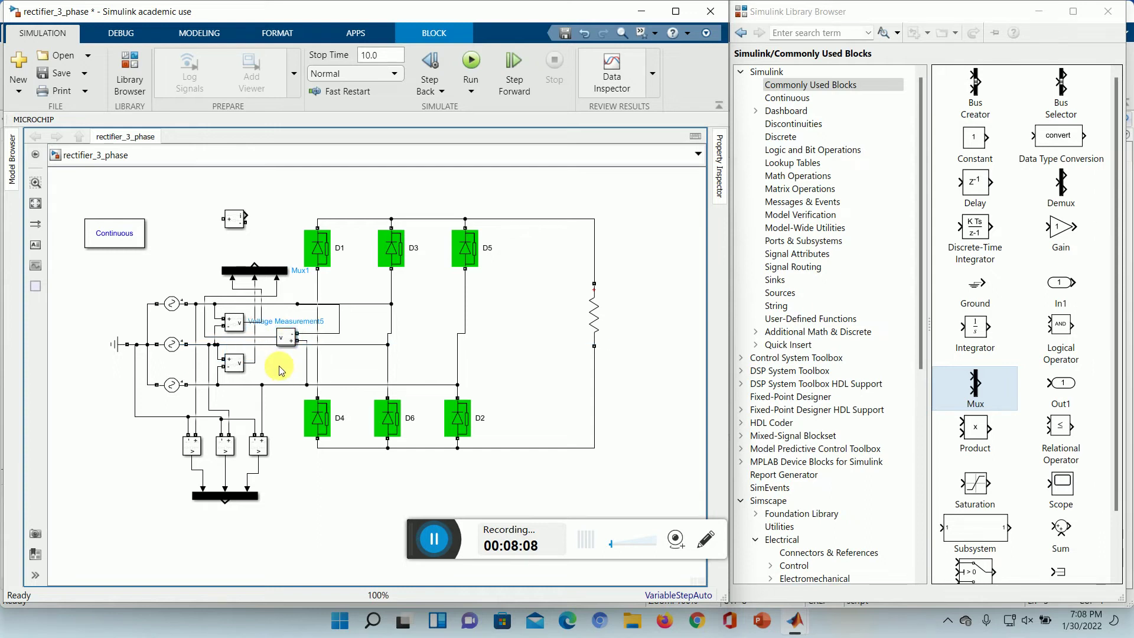
left_click(254, 368)
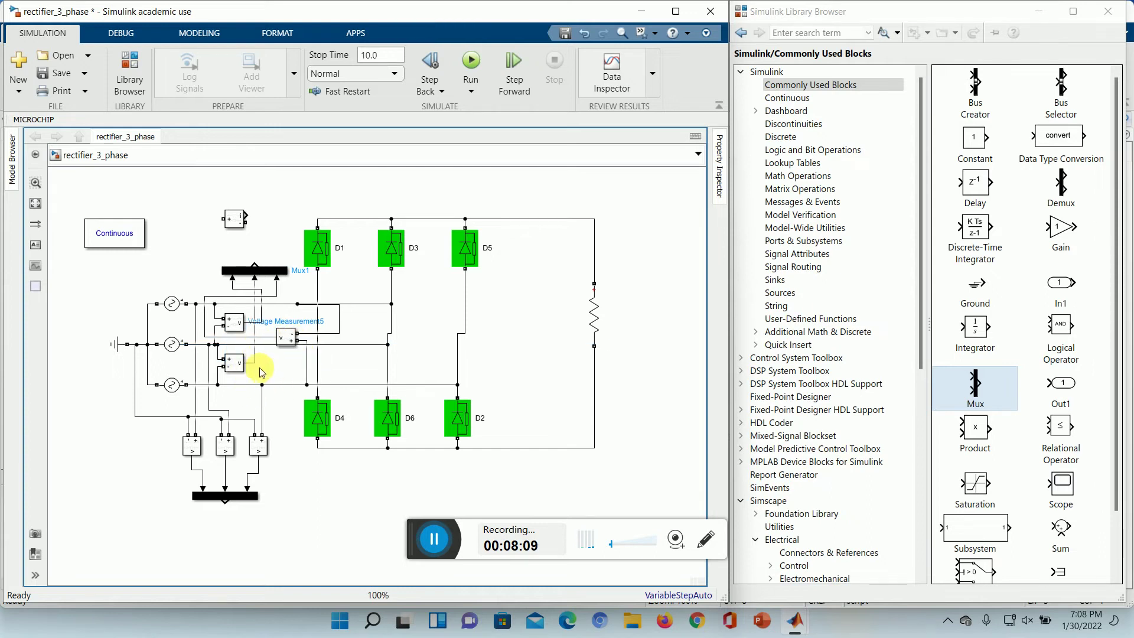
left_click_drag(273, 286, 265, 269)
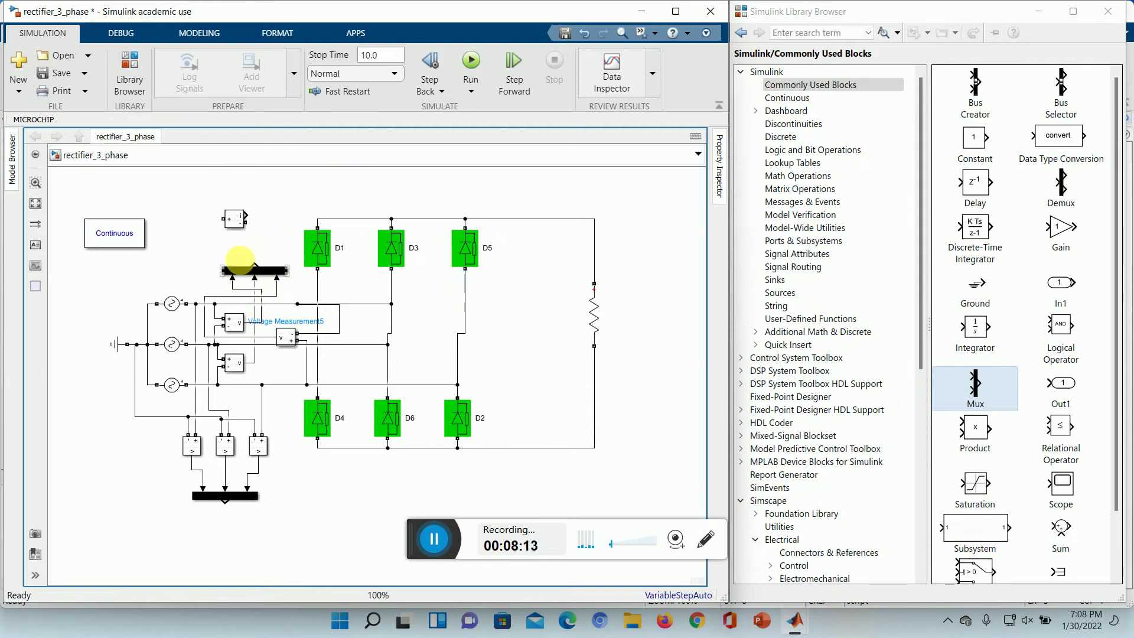
left_click(234, 225)
Place a Current Measurement block onto the horizontal wire beside the diodes.
left_click(235, 238)
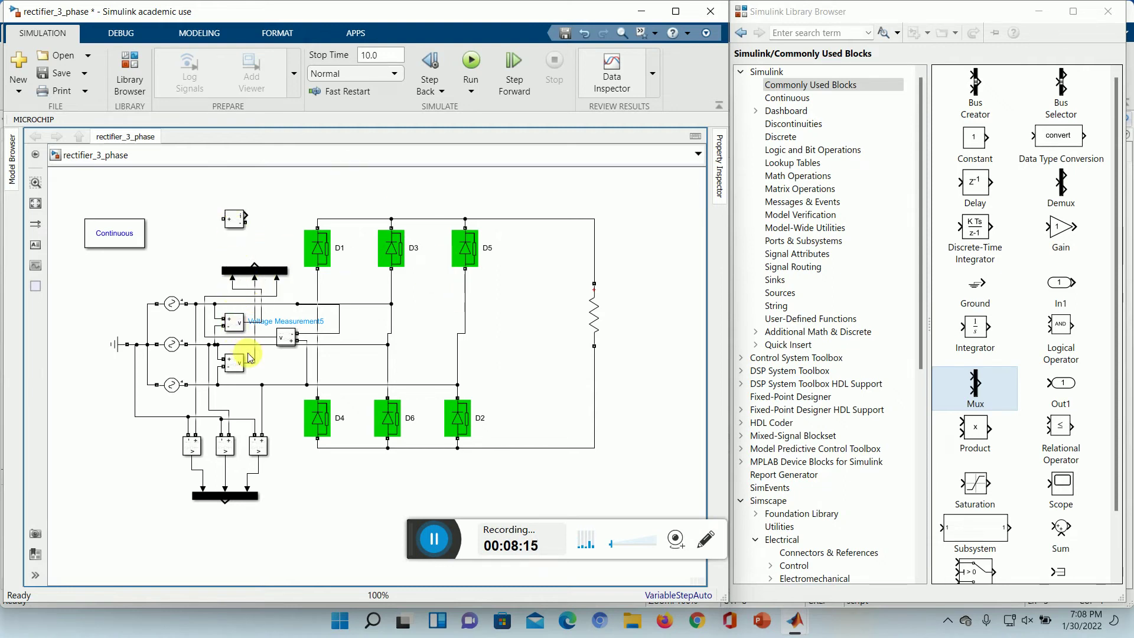
left_click(364, 304)
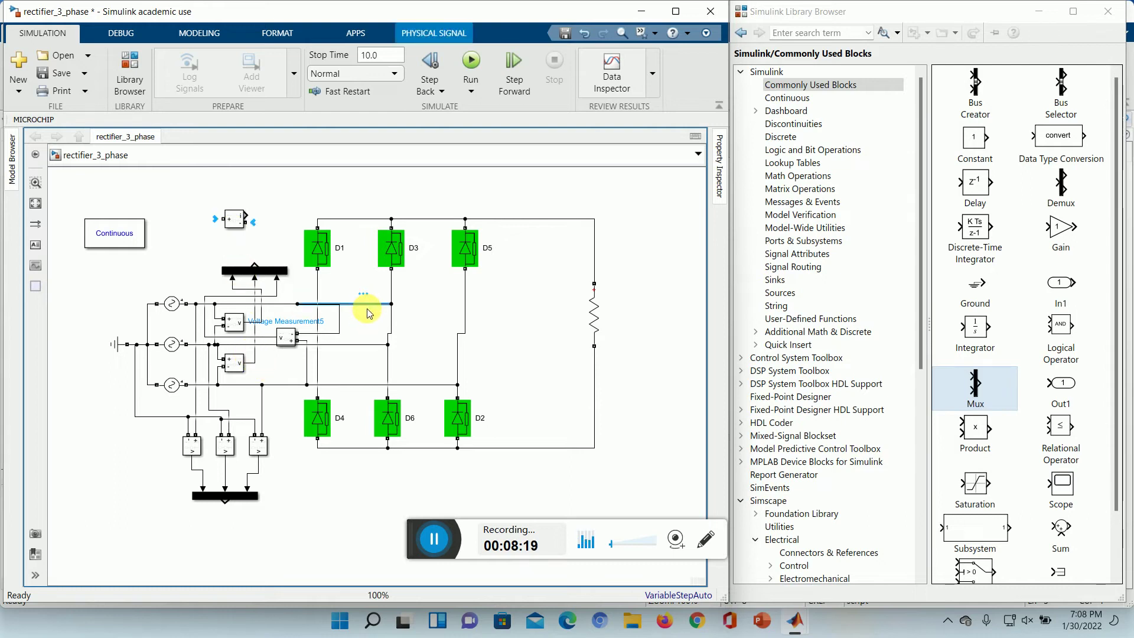
left_click(235, 222)
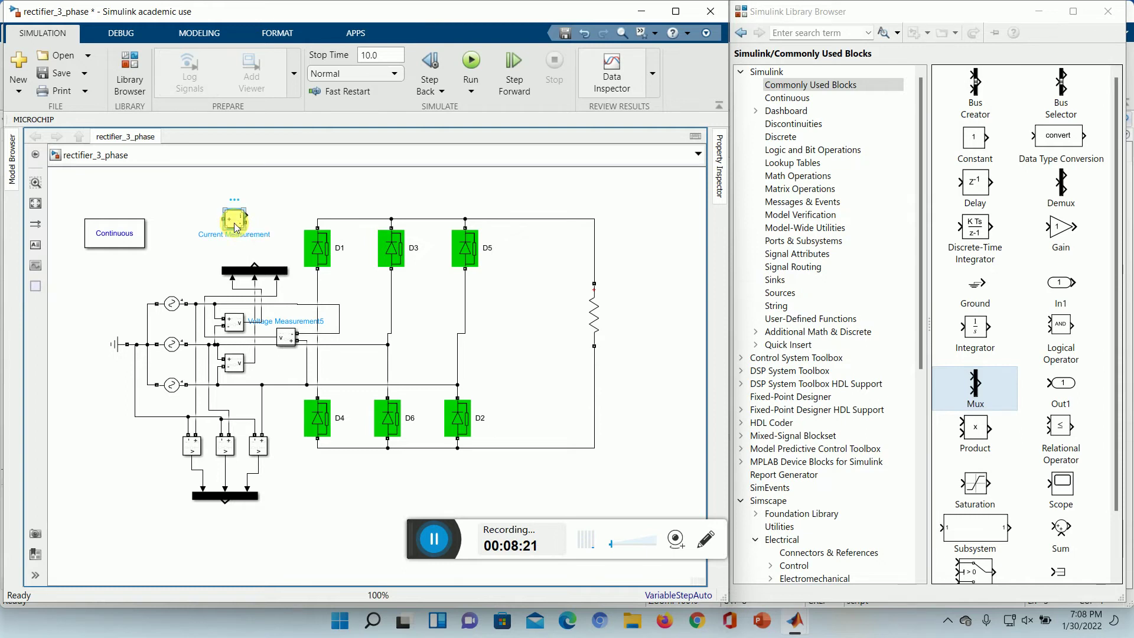
left_click_drag(238, 228, 370, 313)
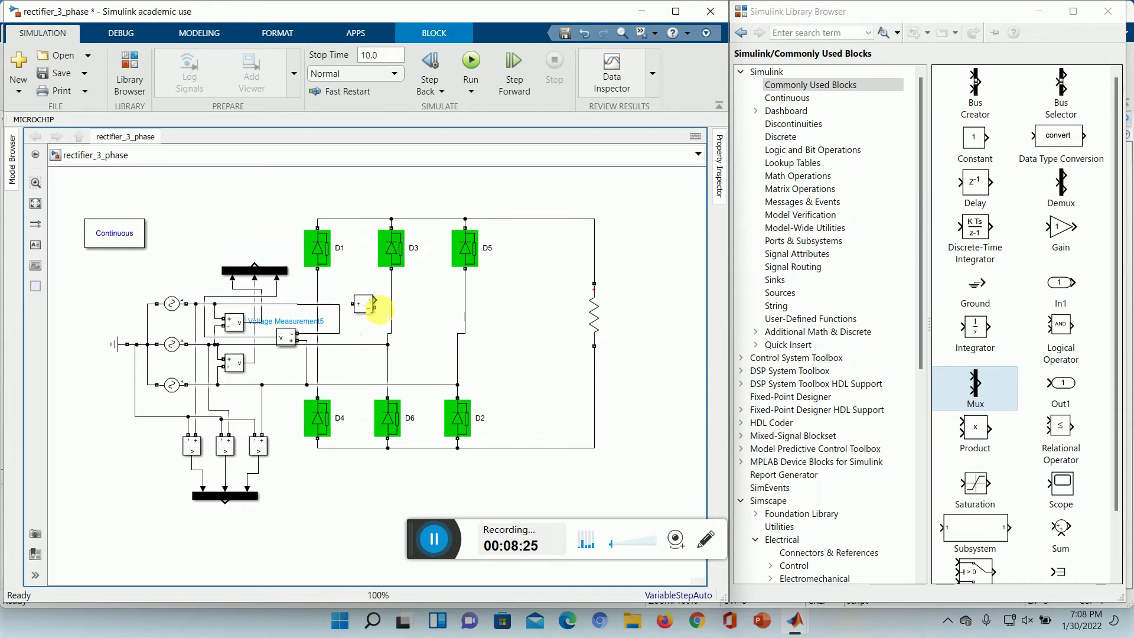
left_click(376, 307)
mouse_move(377, 307)
left_mouse_down()
mouse_move(391, 308)
mouse_move(339, 308)
mouse_move(347, 323)
left_mouse_up()
left_click(358, 312)
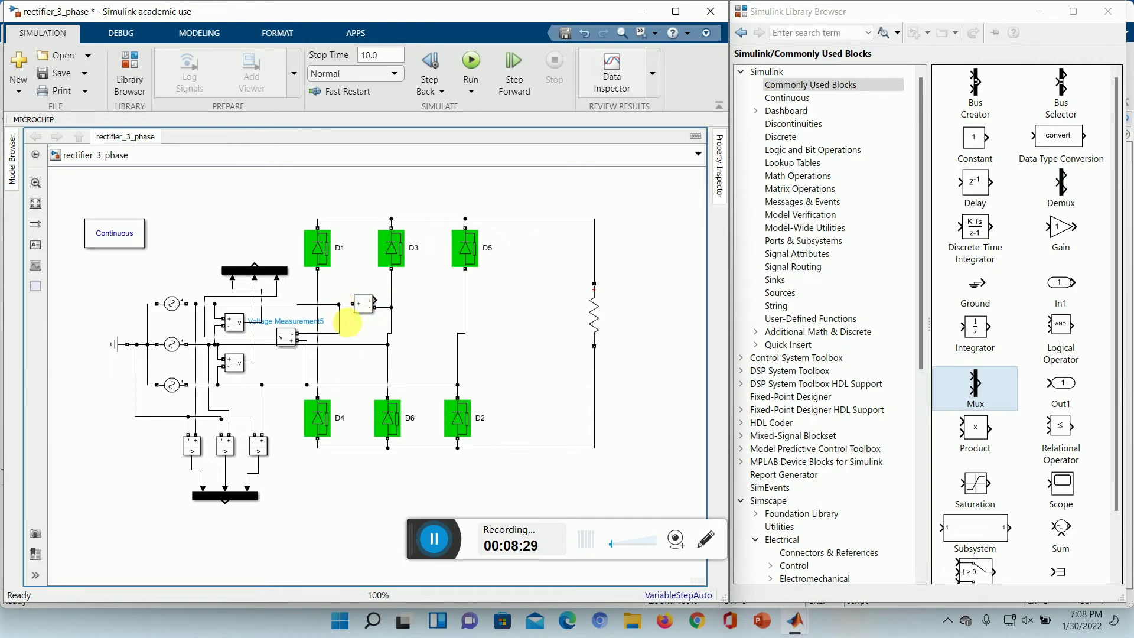
Replace the D5–resistor wire with Current Measurement1 wired in series between D5 and the resistor.
left_click(540, 218)
key("Delete")
left_click(363, 302)
left_click_drag(364, 303, 465, 219)
left_click(534, 227)
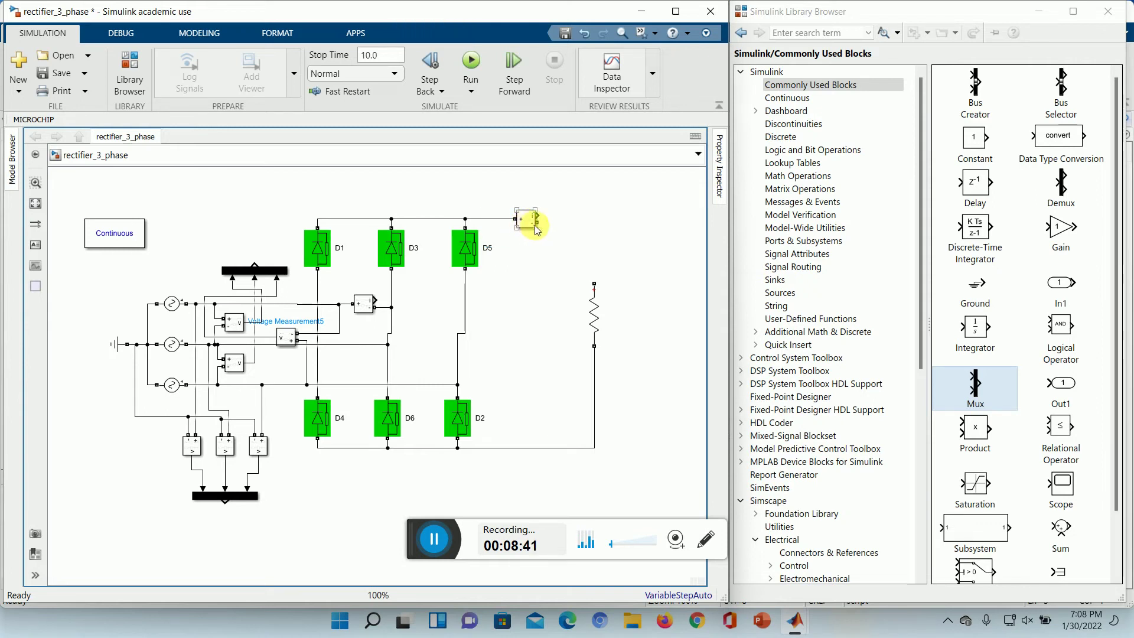
left_click_drag(537, 219, 594, 284)
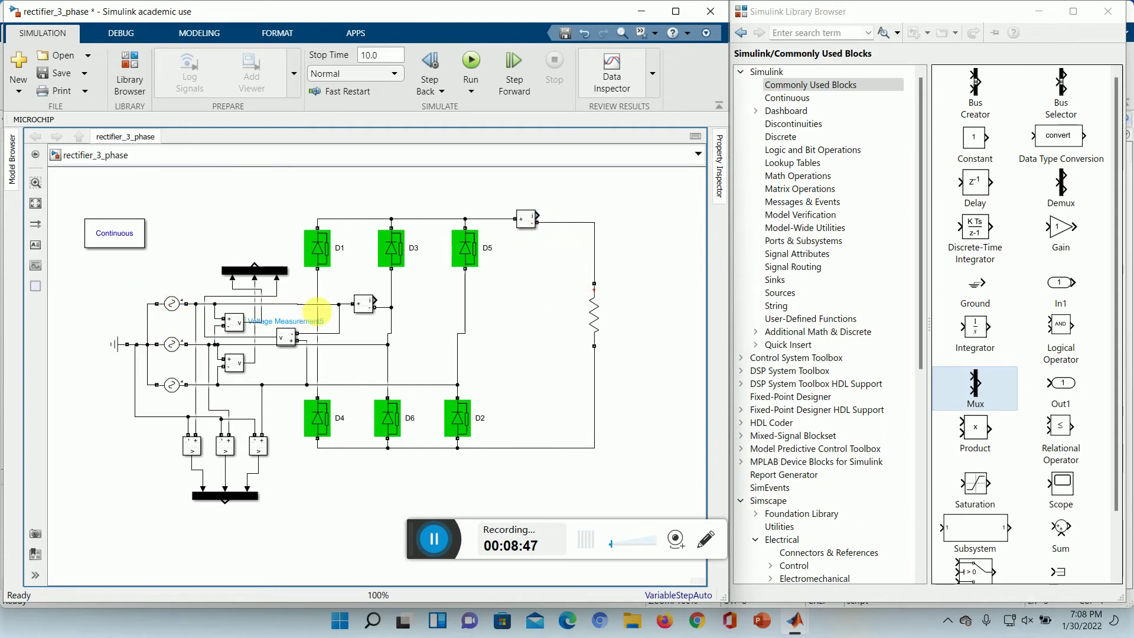
left_click(362, 310)
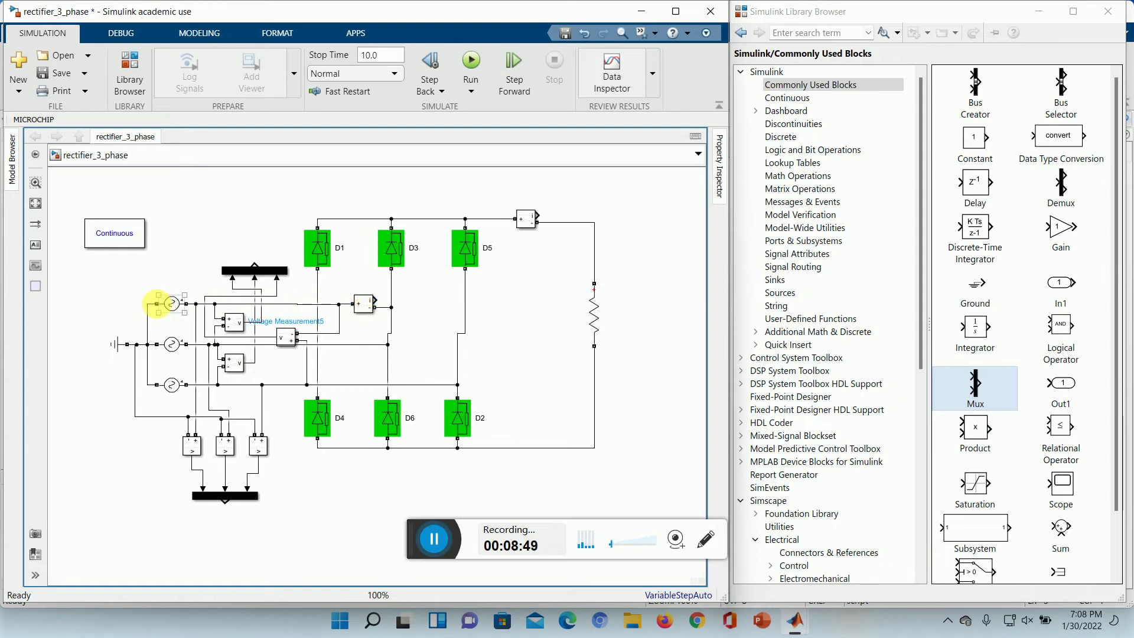
Delete the stray dangling wire from the current measurement block.
left_click_drag(372, 313, 390, 321)
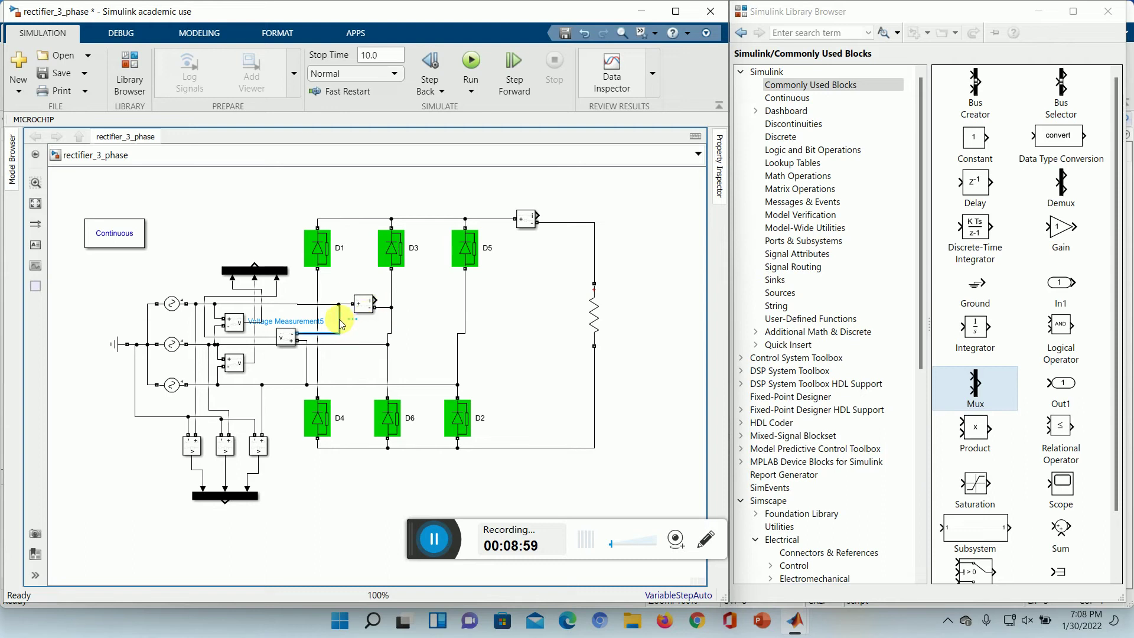
left_click(341, 324)
key("Delete")
left_click(329, 304)
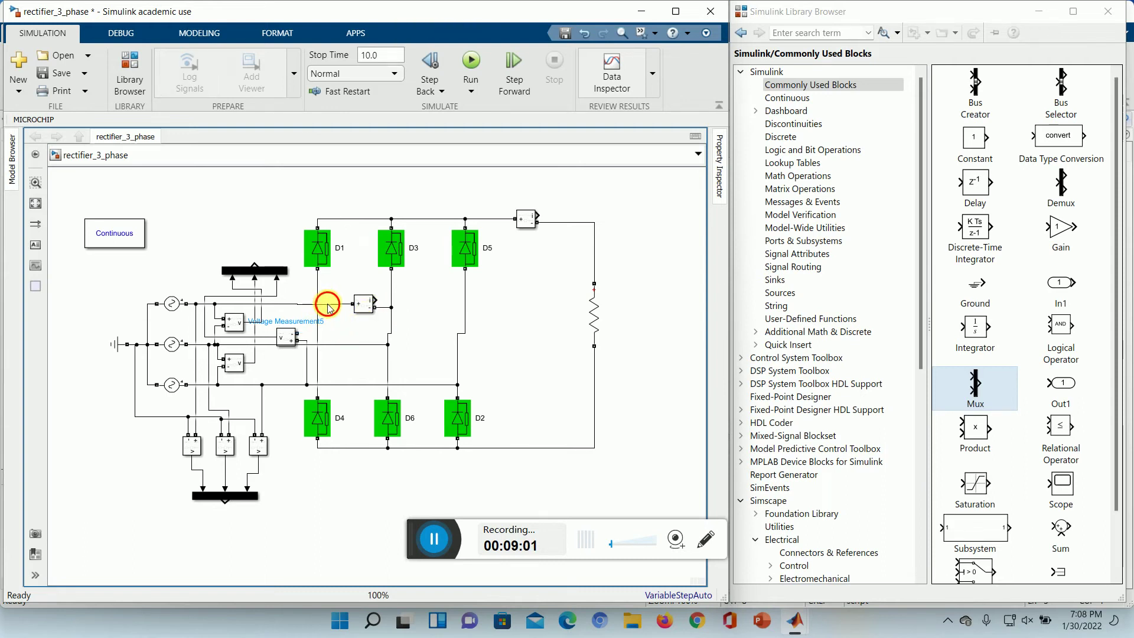
Move the current measurement block beside Voltage Measurement5 and connect its + port to the first phase line.
left_click(364, 308)
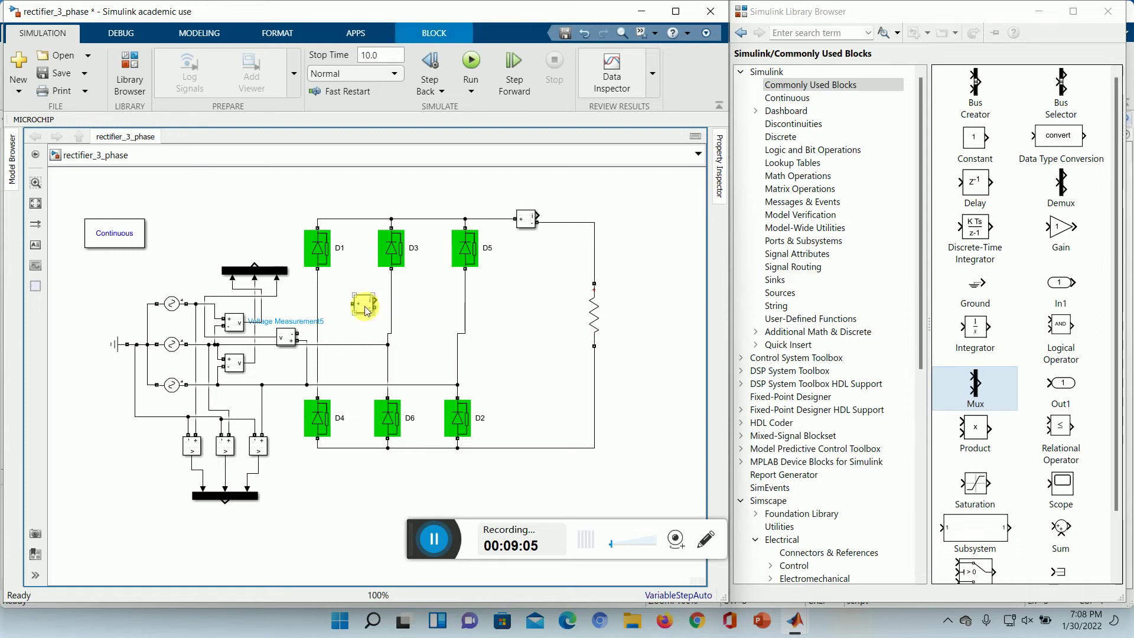
left_click_drag(366, 311, 347, 202)
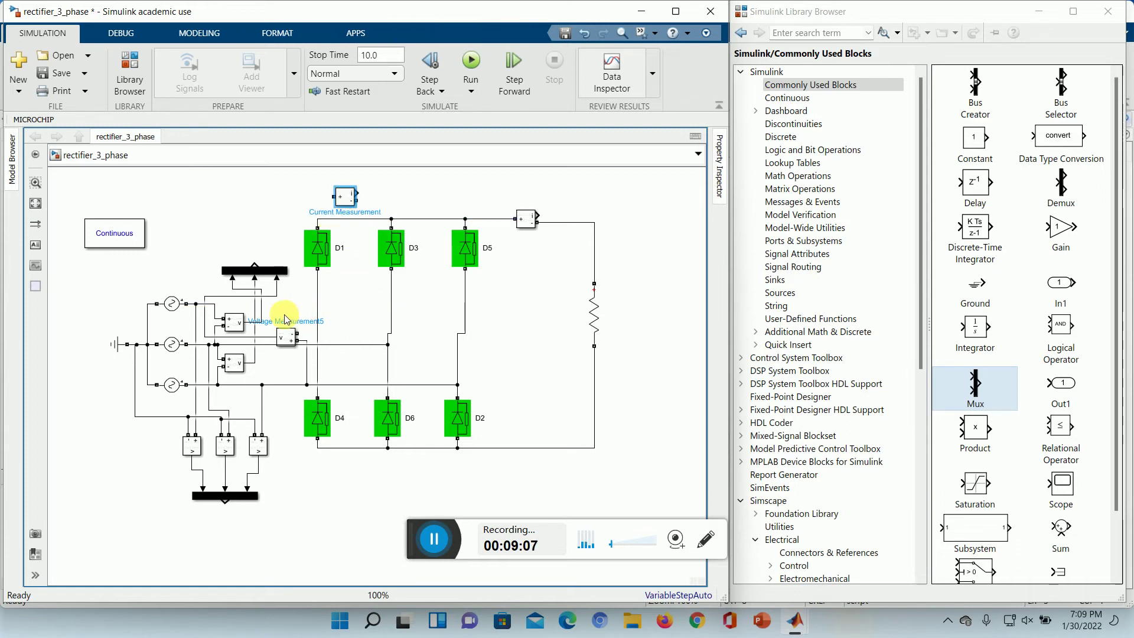
left_click_drag(347, 210, 296, 309)
left_click(344, 327)
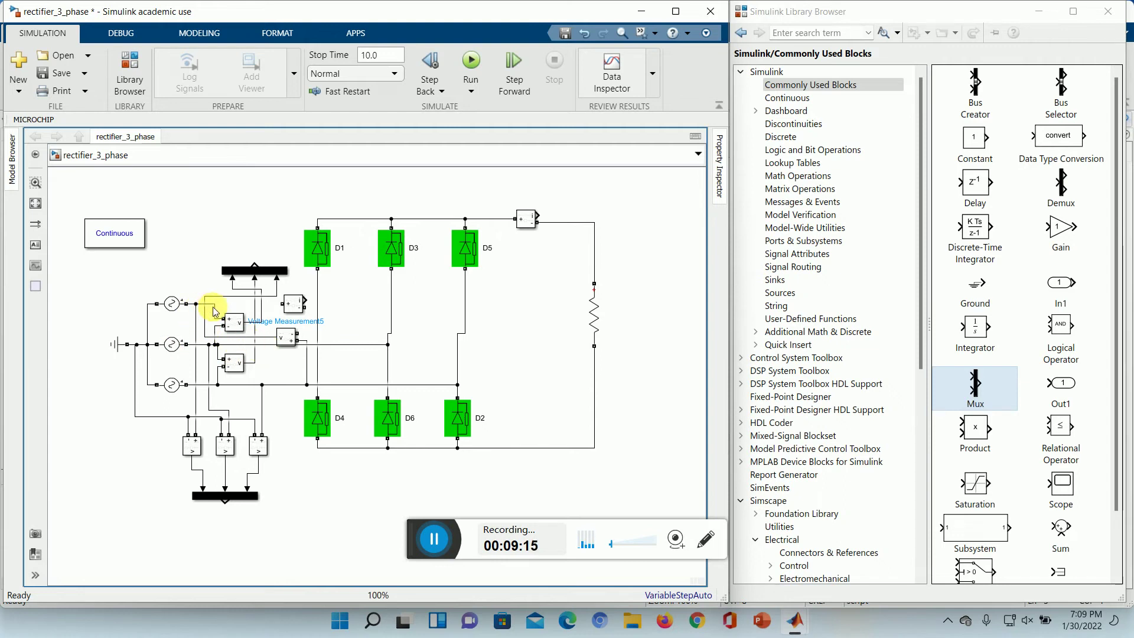
left_click_drag(290, 303, 214, 304)
left_click(301, 306)
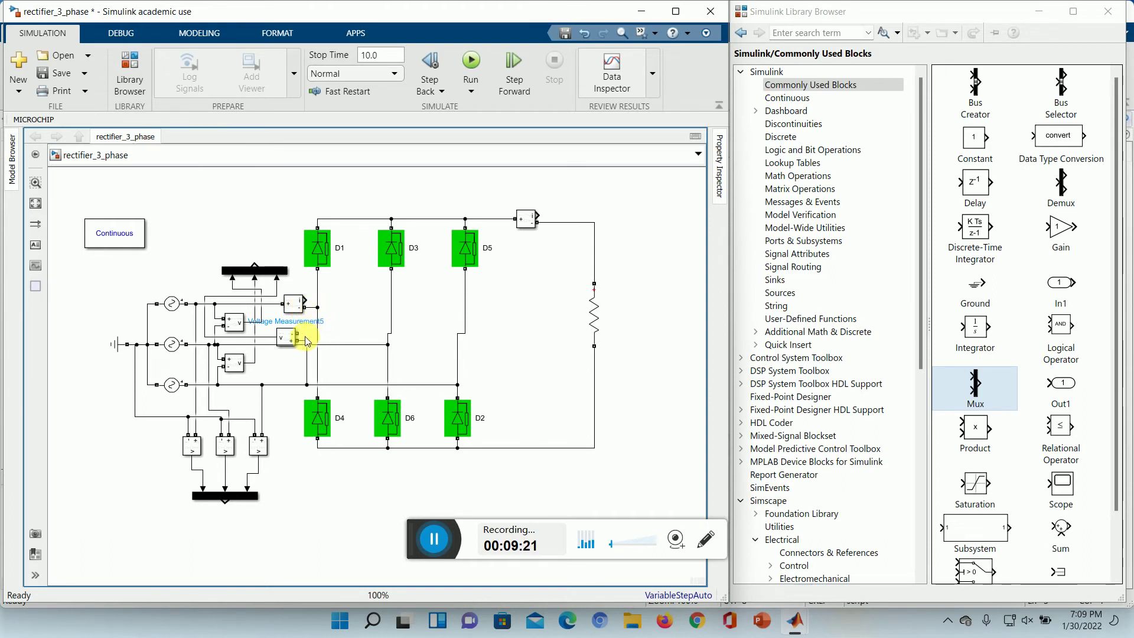
left_click_drag(299, 332, 268, 303)
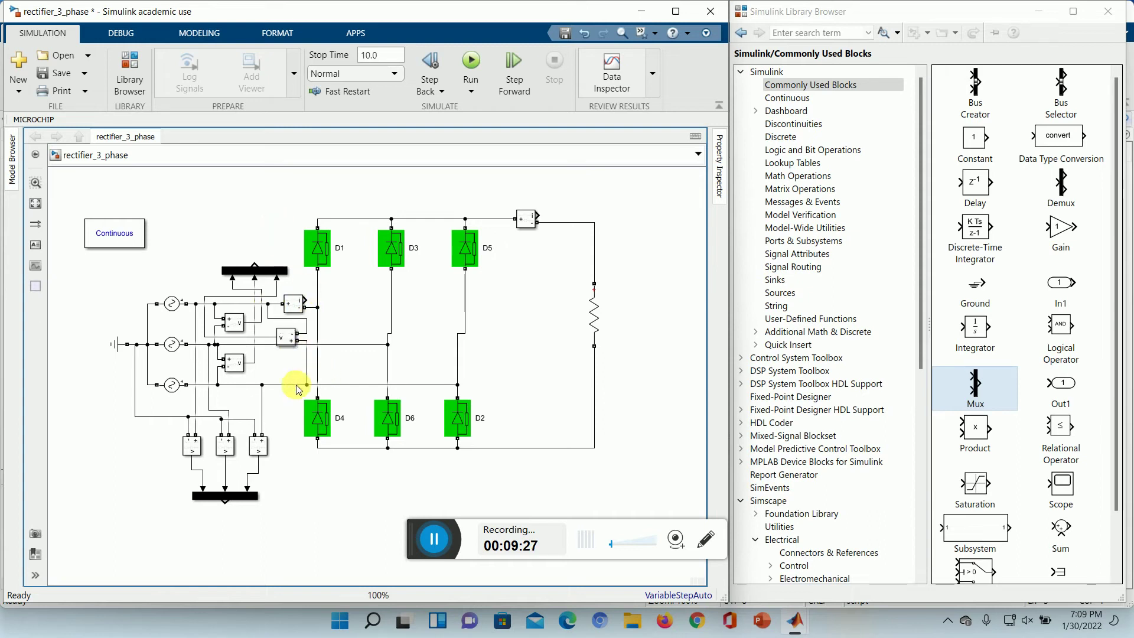
left_click(195, 458)
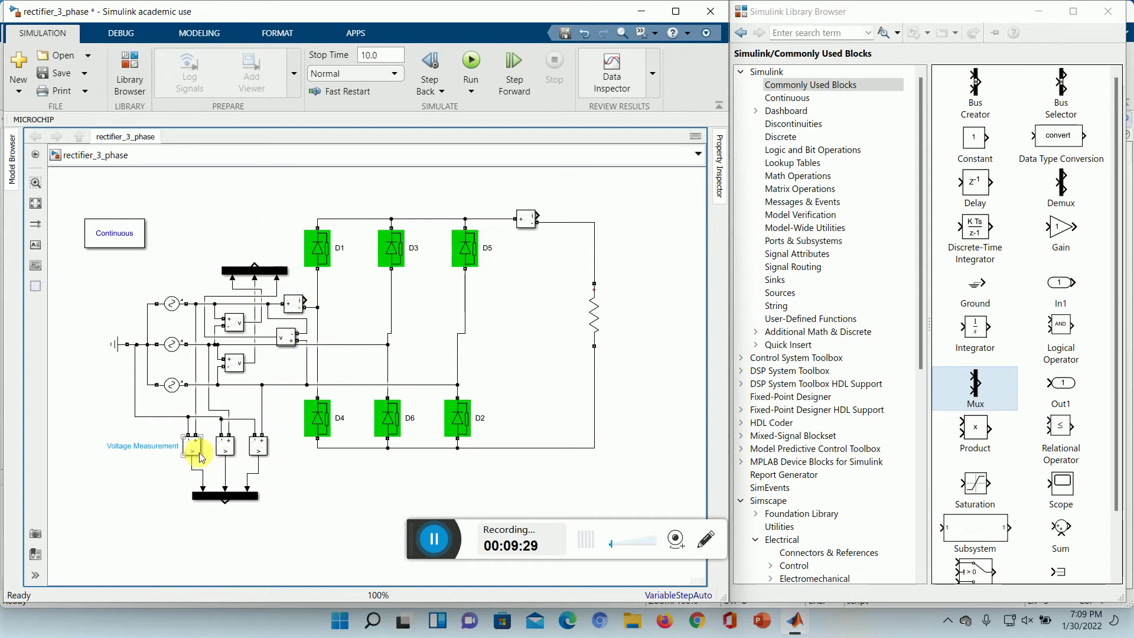
Colour the blocks by sample time and show the Sinks library in the Library Browser.
left_click(229, 361)
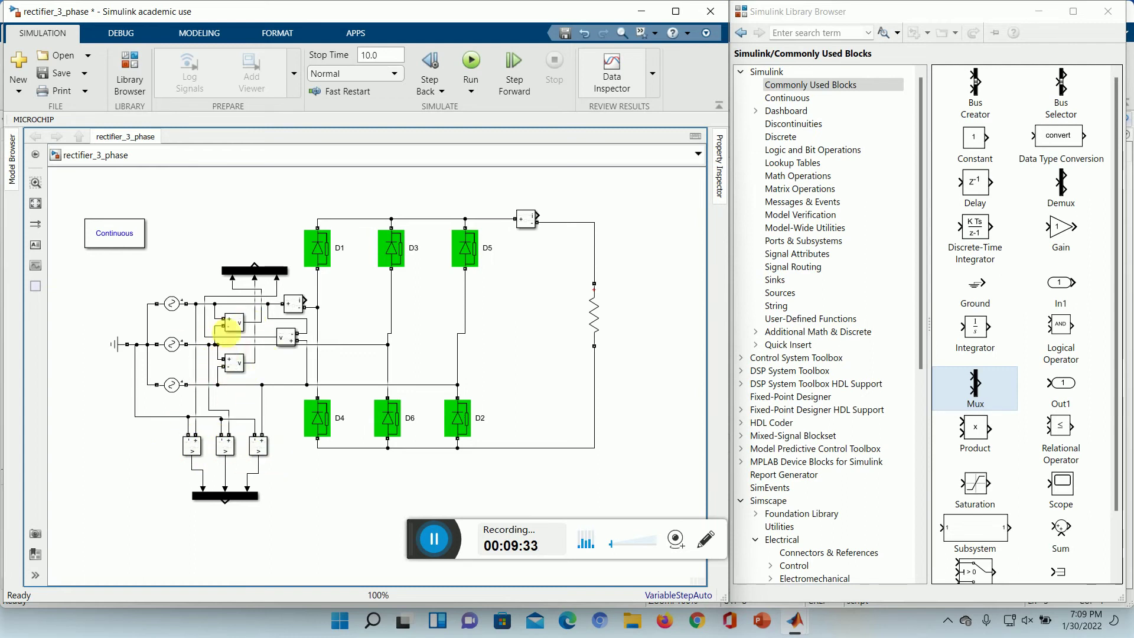
left_click(435, 545)
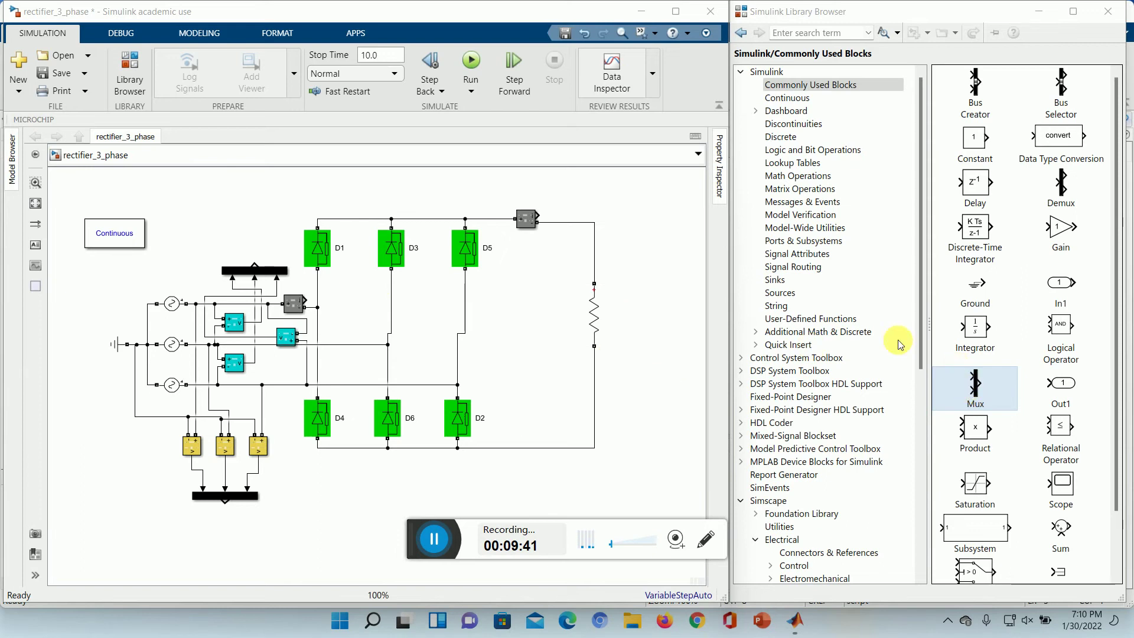
left_click(779, 283)
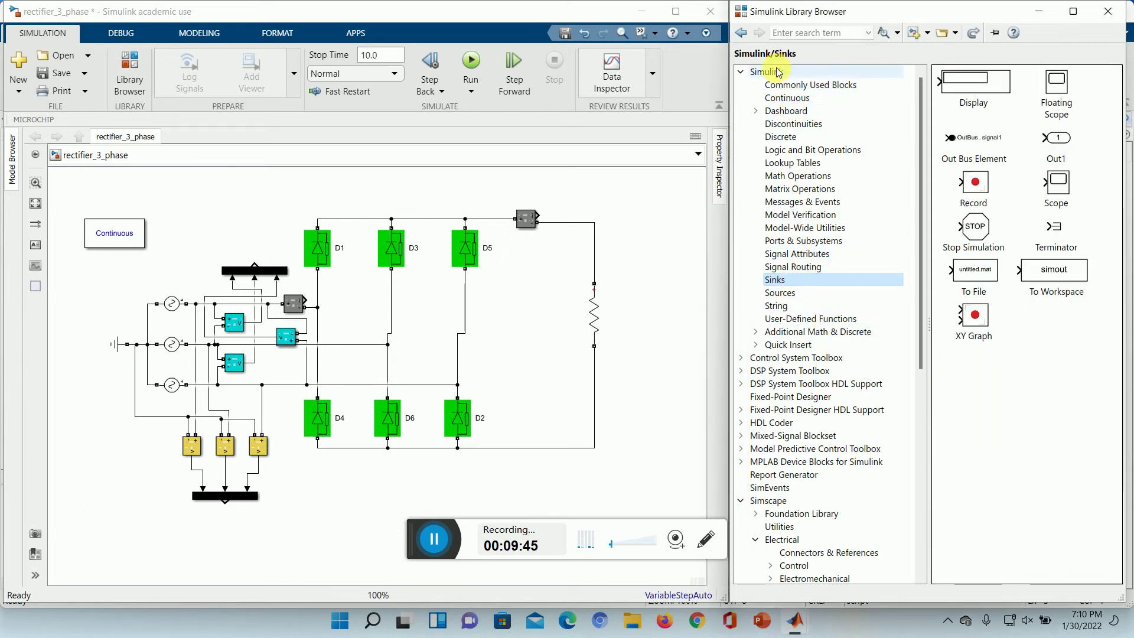
Add a Scope right of the load resistor and configure it for 3 input ports.
left_click(1056, 198)
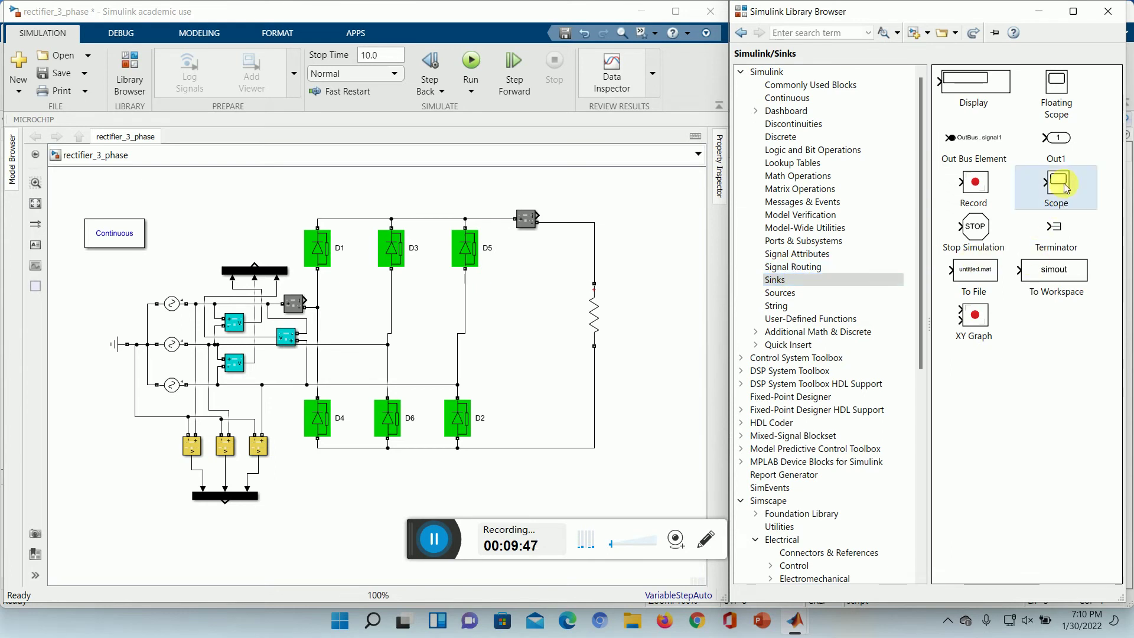
left_click_drag(1055, 198, 657, 316)
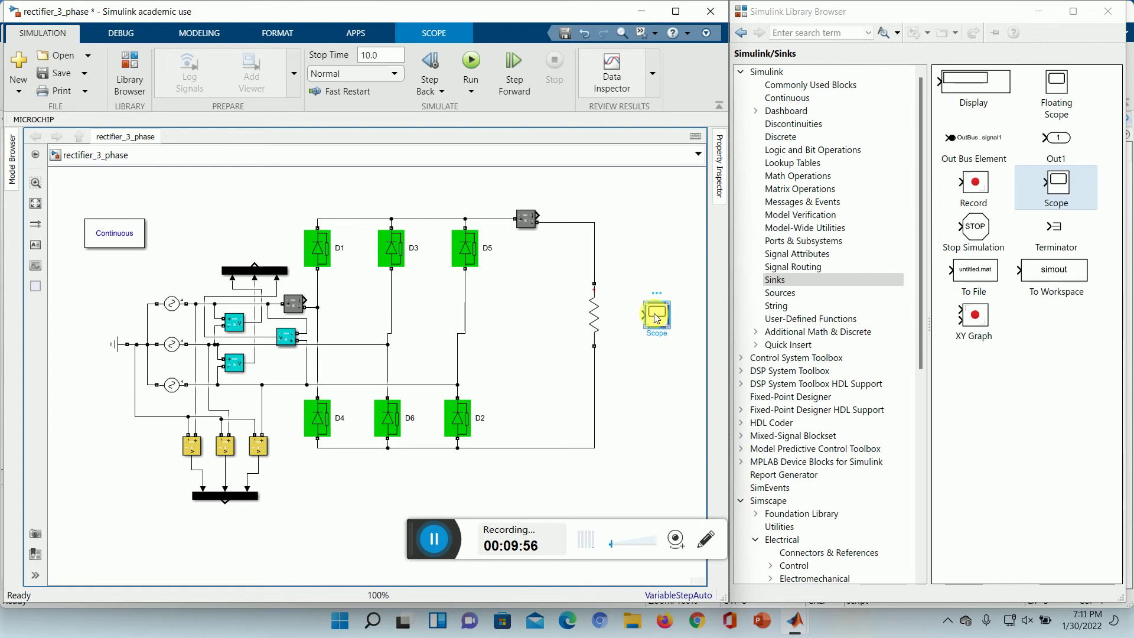
double_click(657, 318)
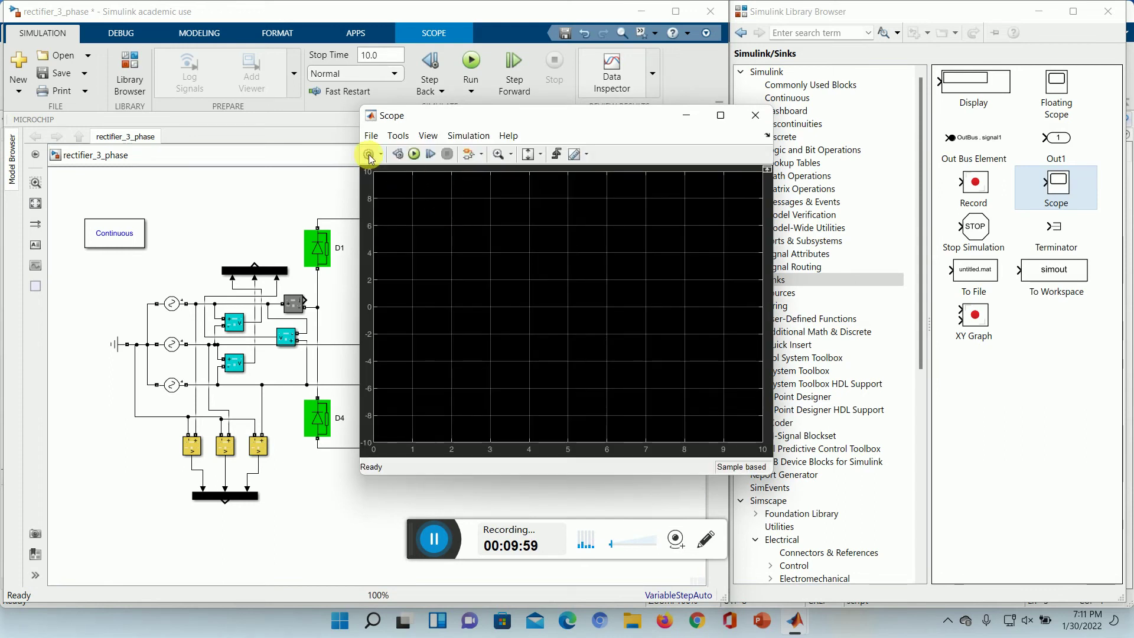
left_click(369, 155)
left_click(695, 276)
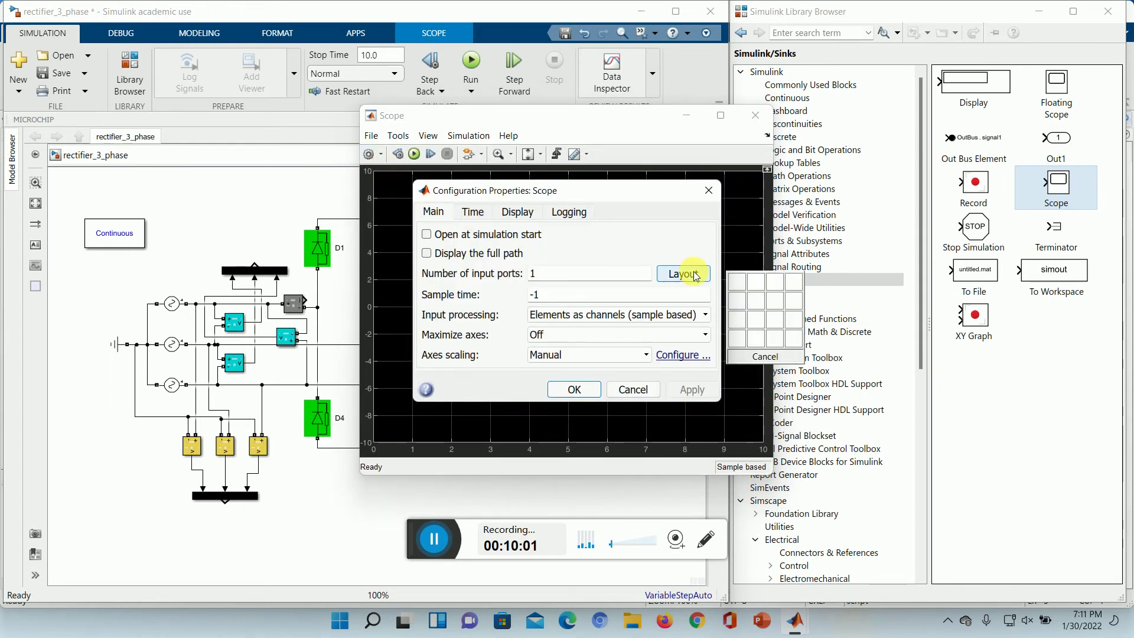
left_click(737, 326)
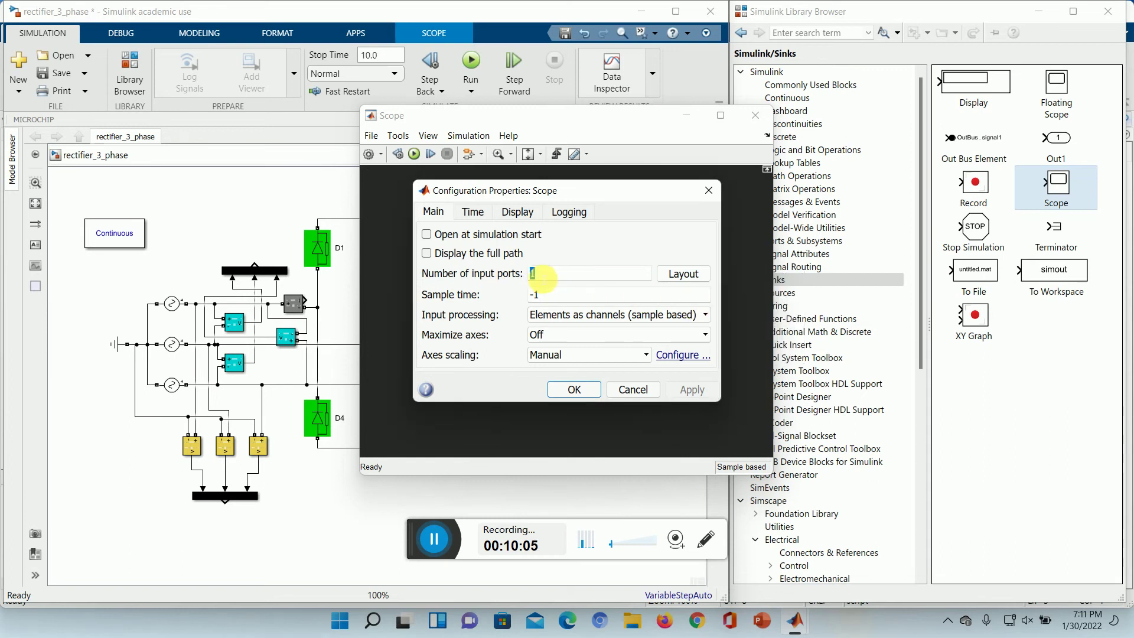
type("1")
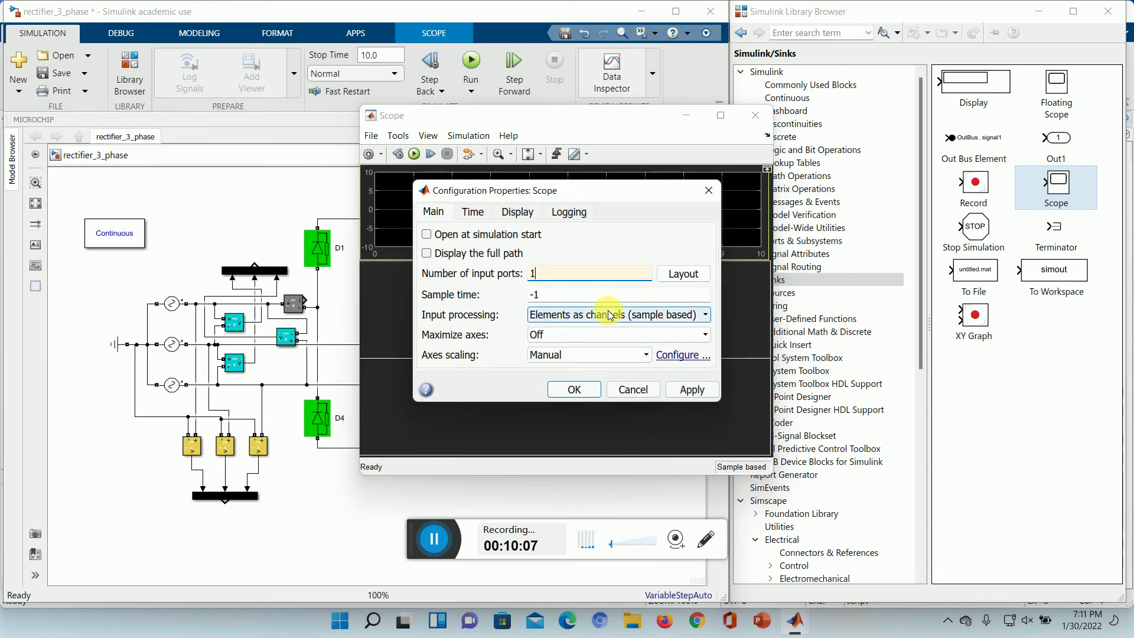
left_click(692, 389)
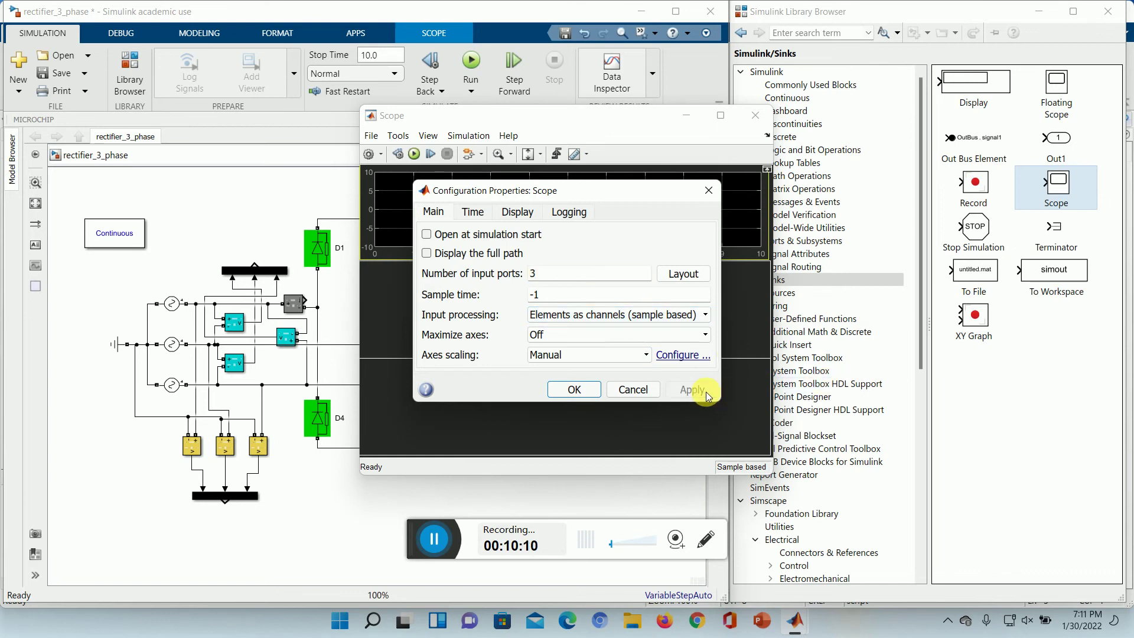
left_click(573, 389)
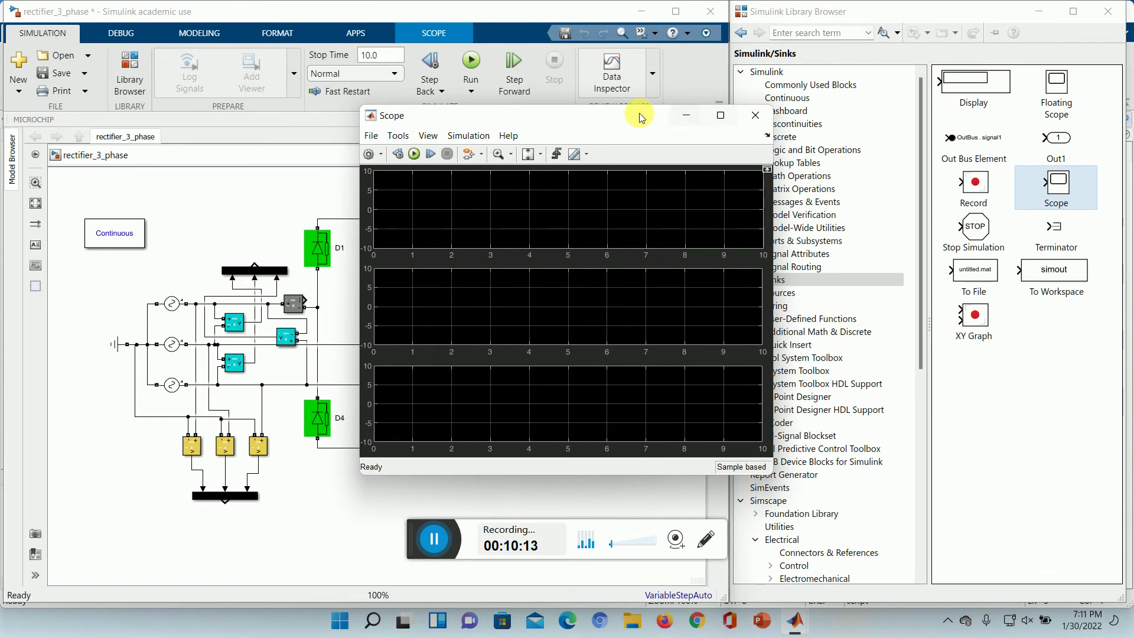
Enlarge the Scope window vertically and move it beside the model.
left_click_drag(637, 114, 639, 7)
left_click_drag(580, 482, 582, 601)
left_click_drag(531, 14, 850, 20)
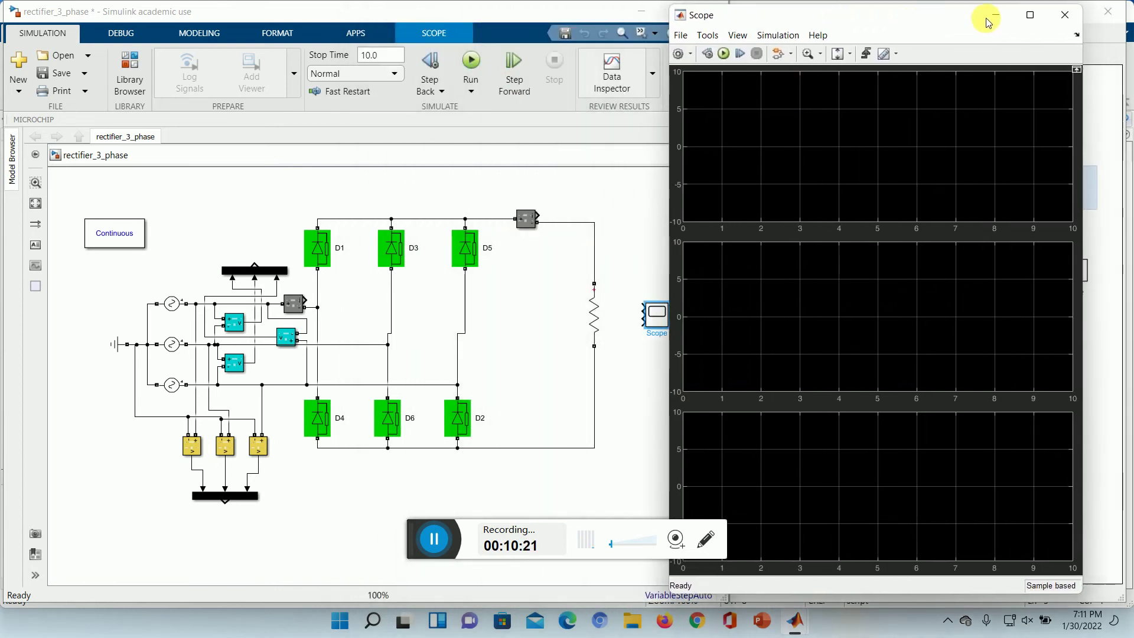
Close the Scope window and stretch the Scope block to show three input ports.
left_click(1063, 17)
left_click(658, 334)
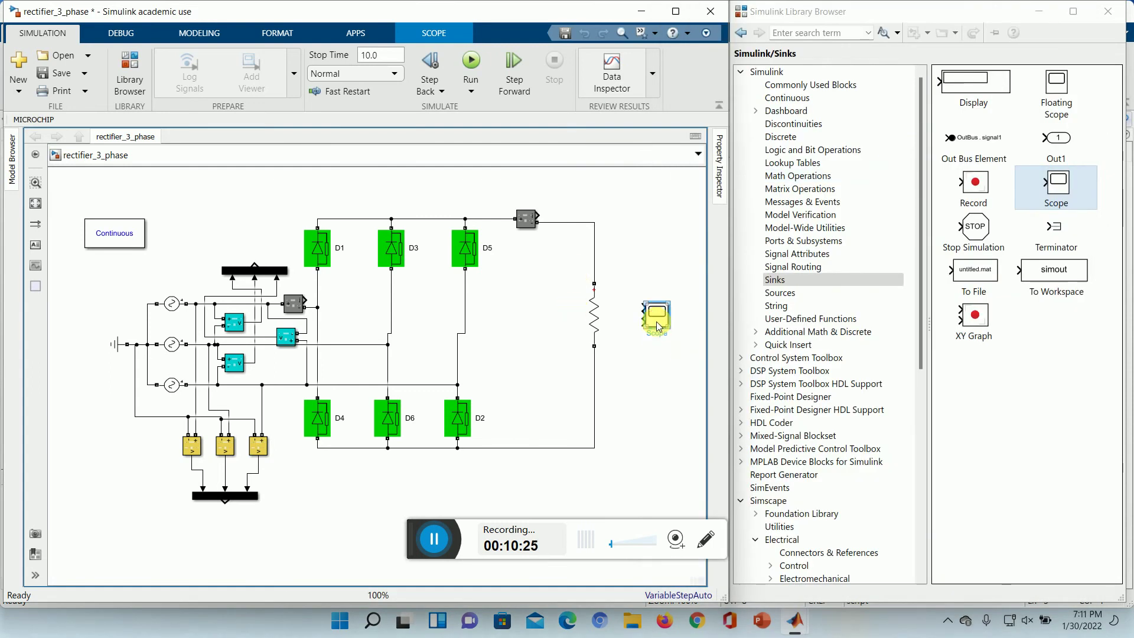
left_click_drag(671, 328, 681, 361)
left_click(304, 235)
left_click(147, 413)
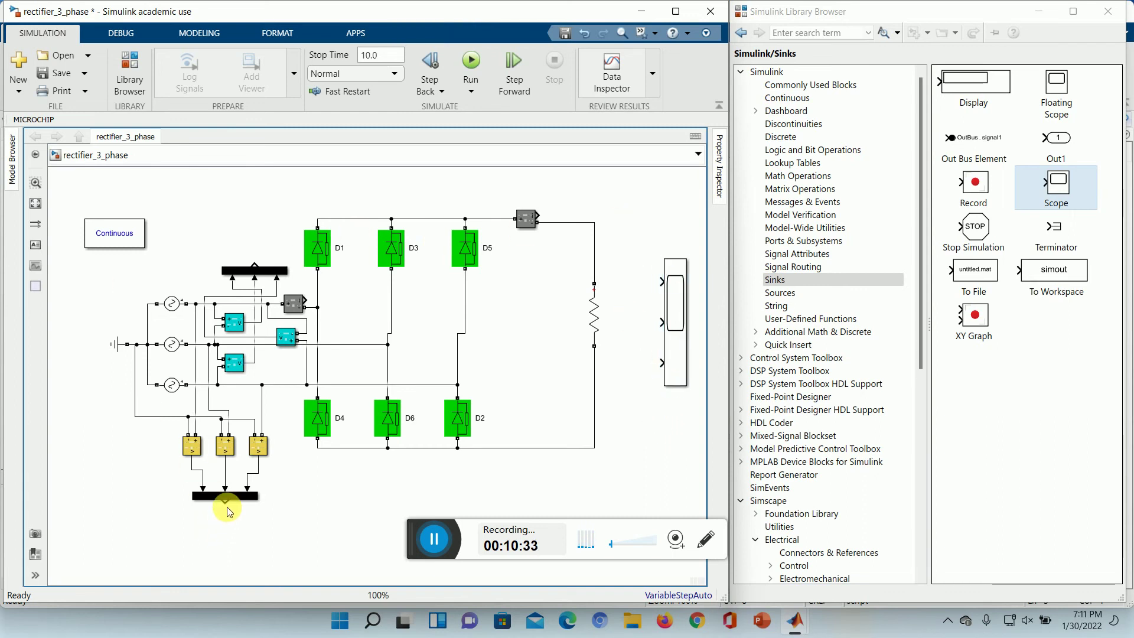
Connect the lower and upper Mux outputs to the Scope's first two inputs.
left_click_drag(224, 505, 662, 281)
left_click(125, 230)
left_click(254, 269)
left_click_drag(252, 263, 660, 322)
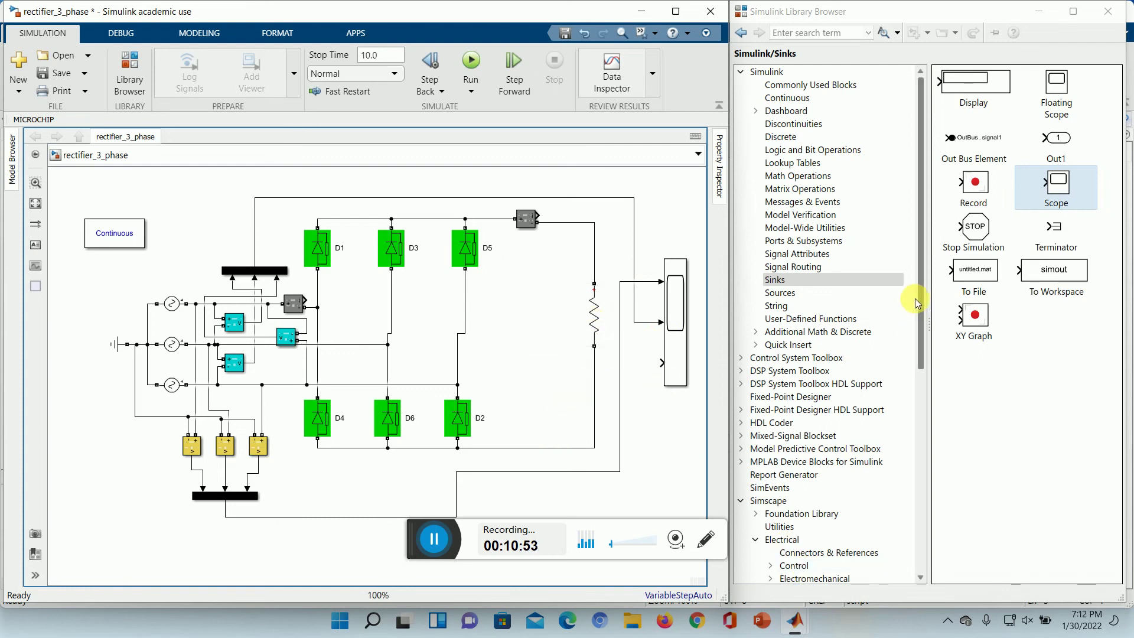
left_click_drag(919, 294, 921, 459)
Paste a copy of a Voltage Measurement block as Voltage Measurement6 beside the load resistor.
left_click(848, 488)
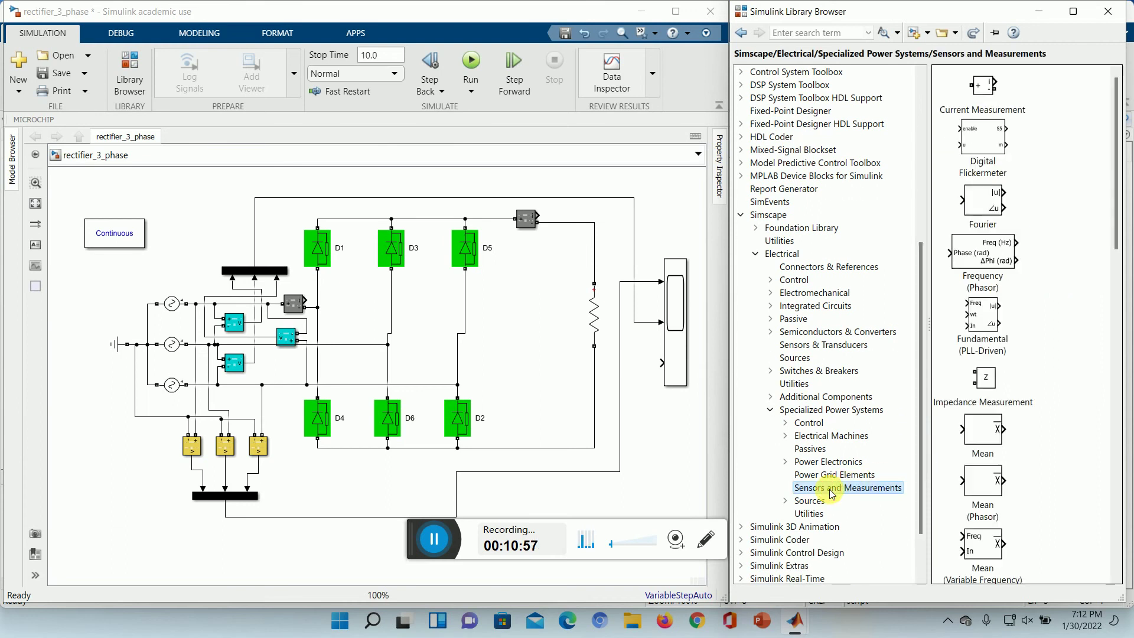
left_click_drag(1117, 180, 1116, 239)
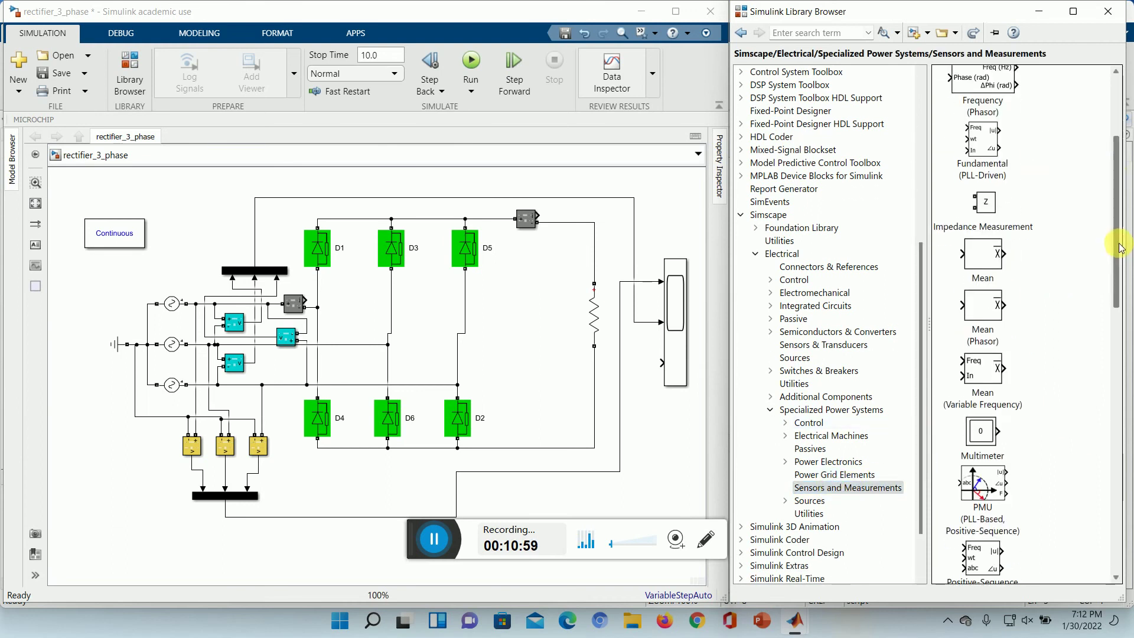
left_click(260, 451)
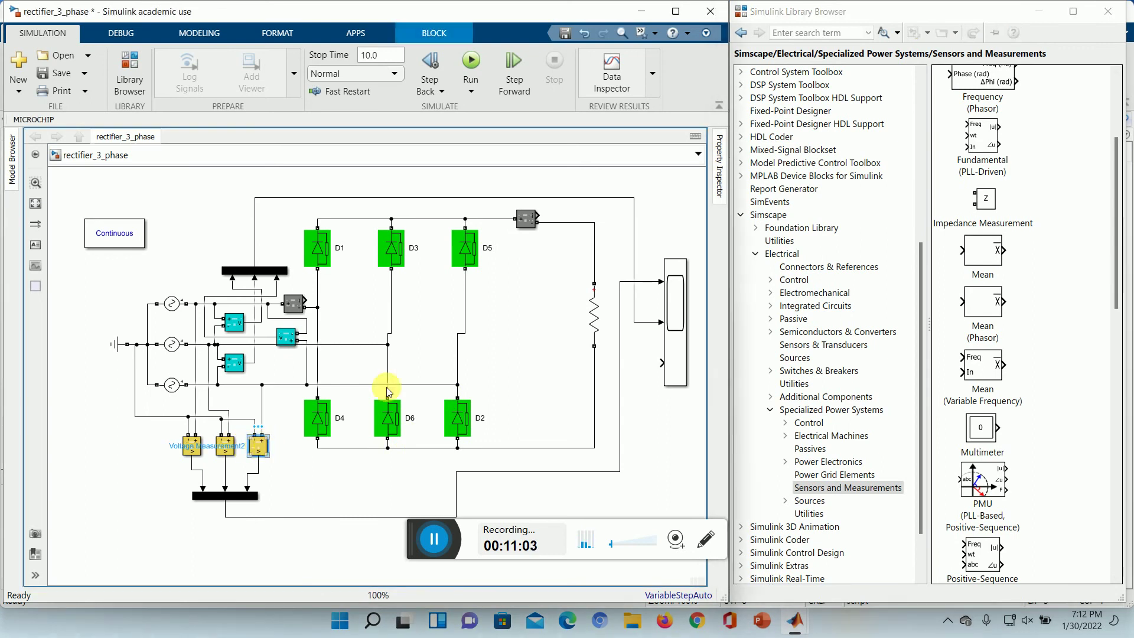
key("ctrl+v")
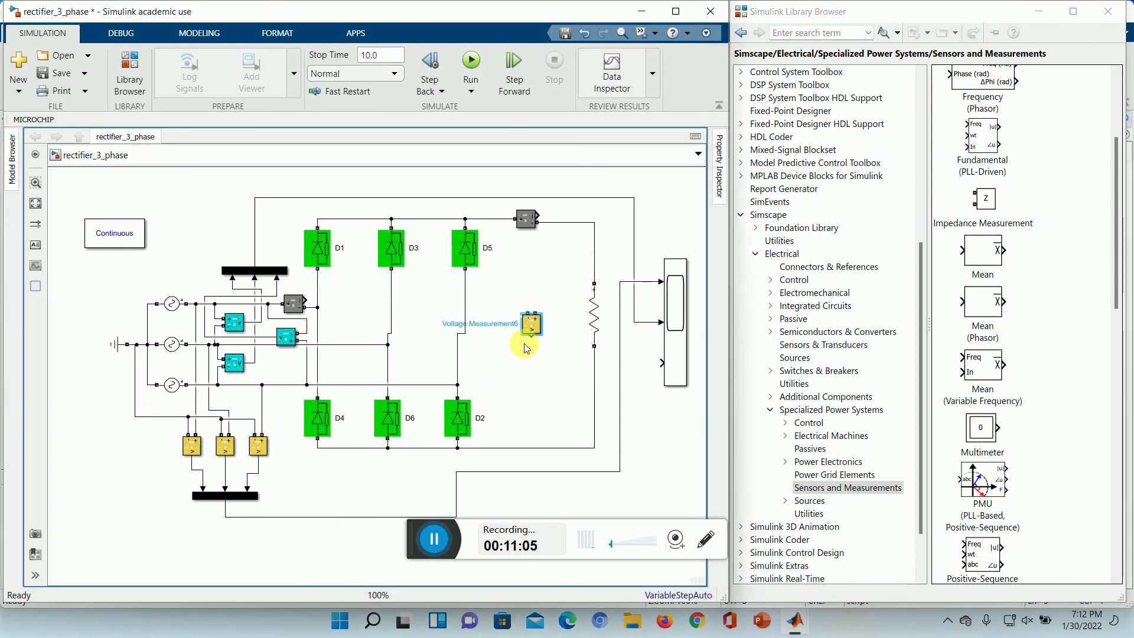
left_click(533, 331)
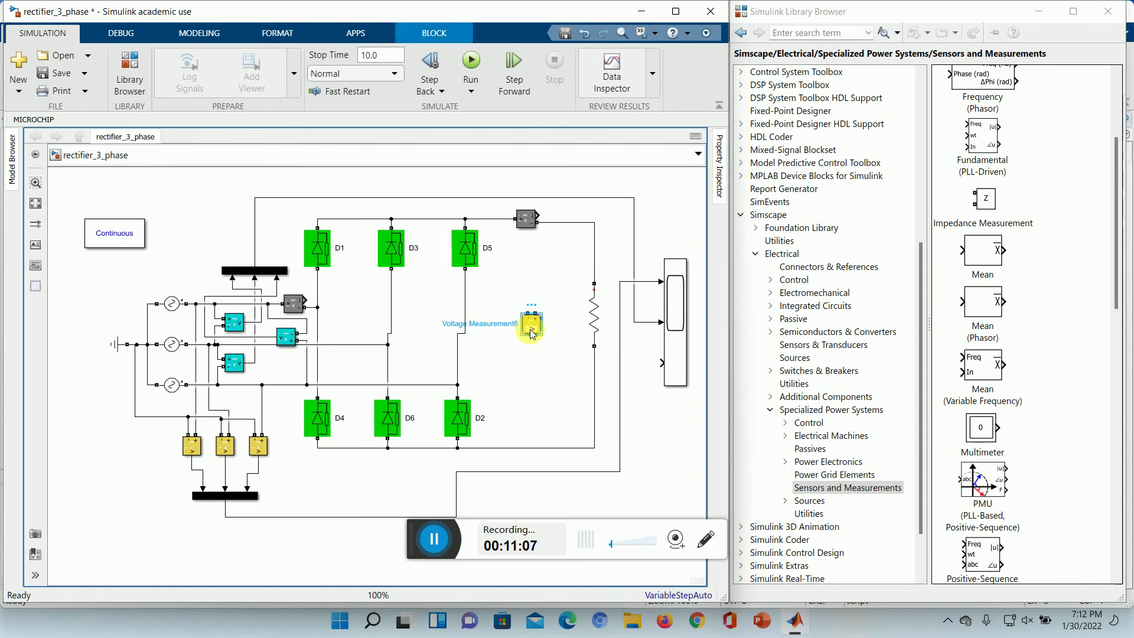
key("ctrl+r")
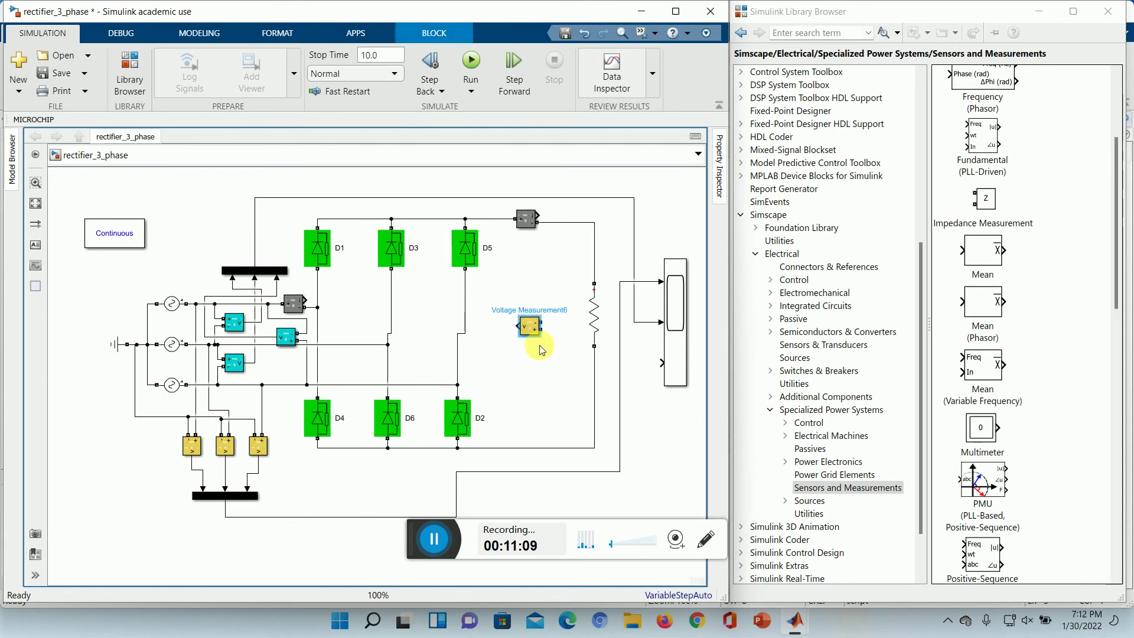
key("ctrl+r")
key("ctrl+r")
left_click_drag(535, 335, 546, 324)
Wire Voltage Measurement6 across the load resistor and feed its output to Scope input 3.
left_click(582, 317)
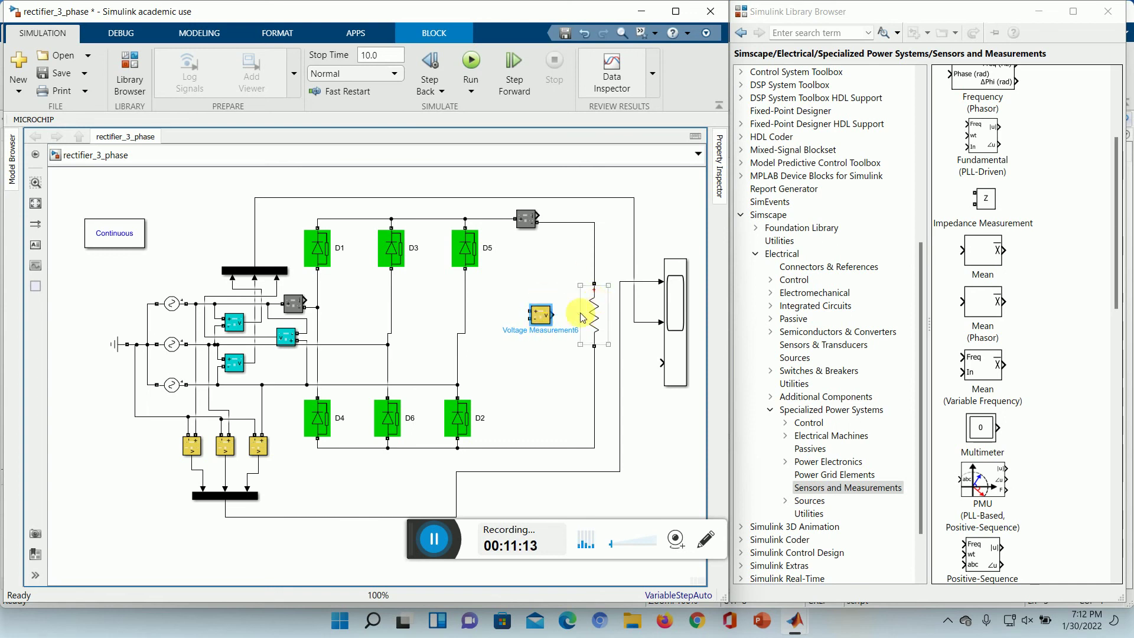
left_click_drag(531, 310, 592, 255)
left_click(525, 322)
mouse_move(530, 320)
left_mouse_down()
mouse_move(529, 370)
mouse_move(581, 397)
left_mouse_up()
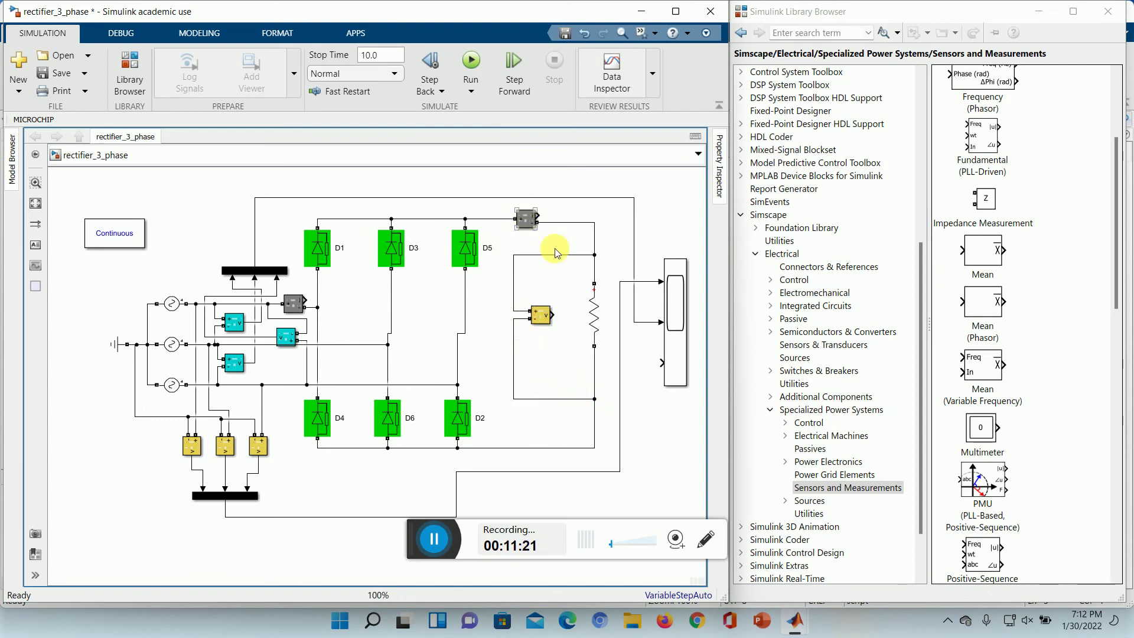
left_click_drag(553, 317, 661, 362)
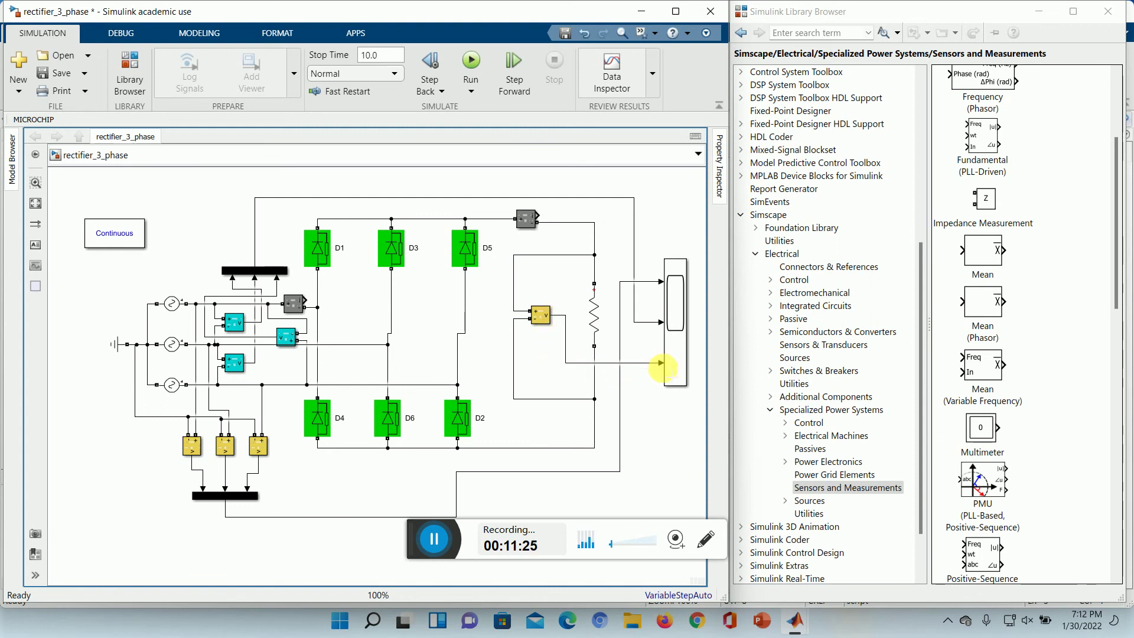
Switch the powergui simulation type to Discrete with a 50e-6 s sample time.
left_click(112, 235)
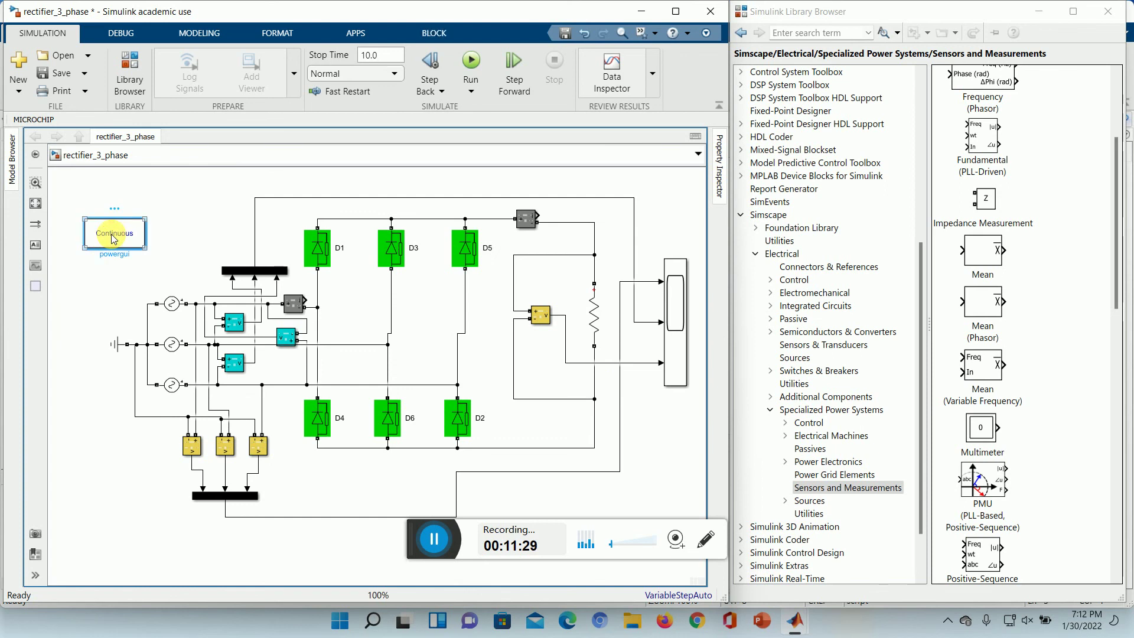
double_click(114, 239)
left_click(292, 120)
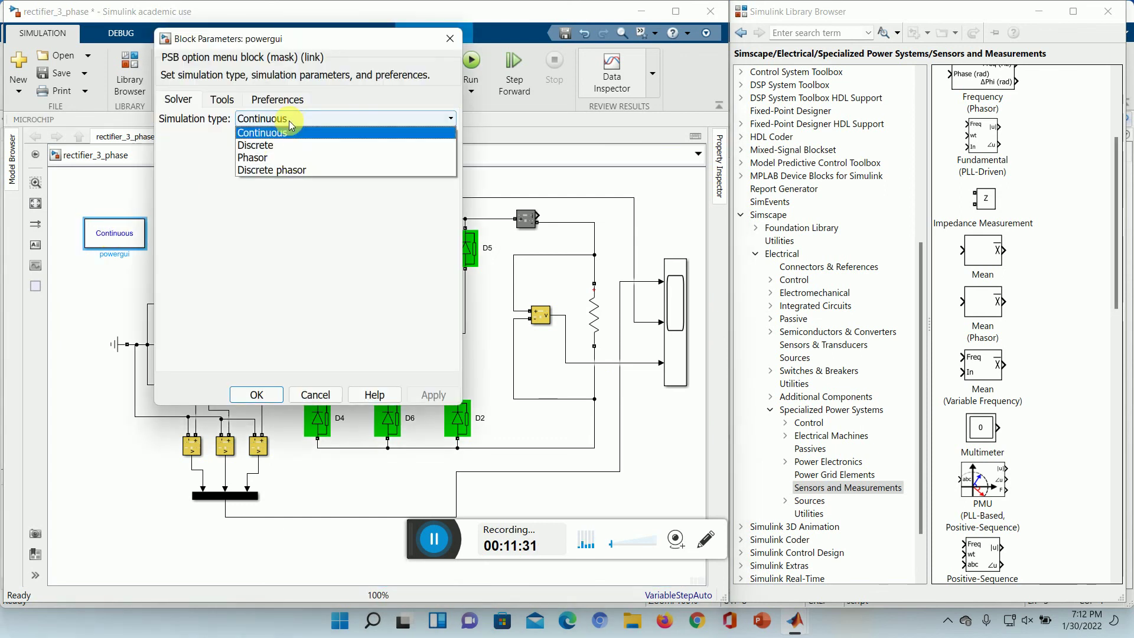
left_click(285, 143)
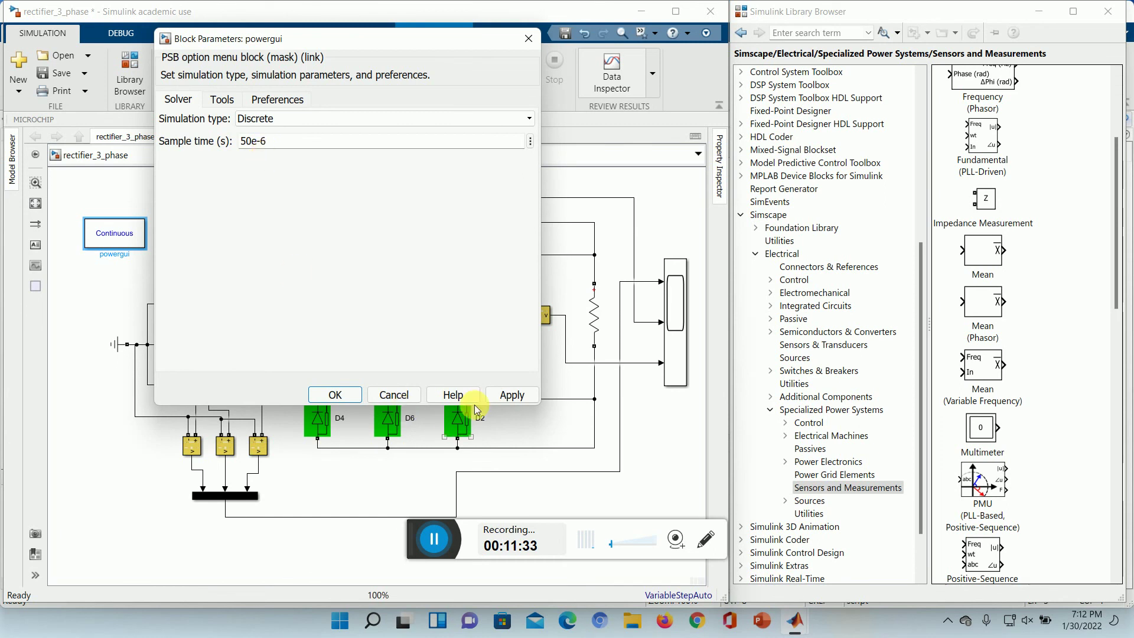
left_click(511, 394)
left_click(335, 395)
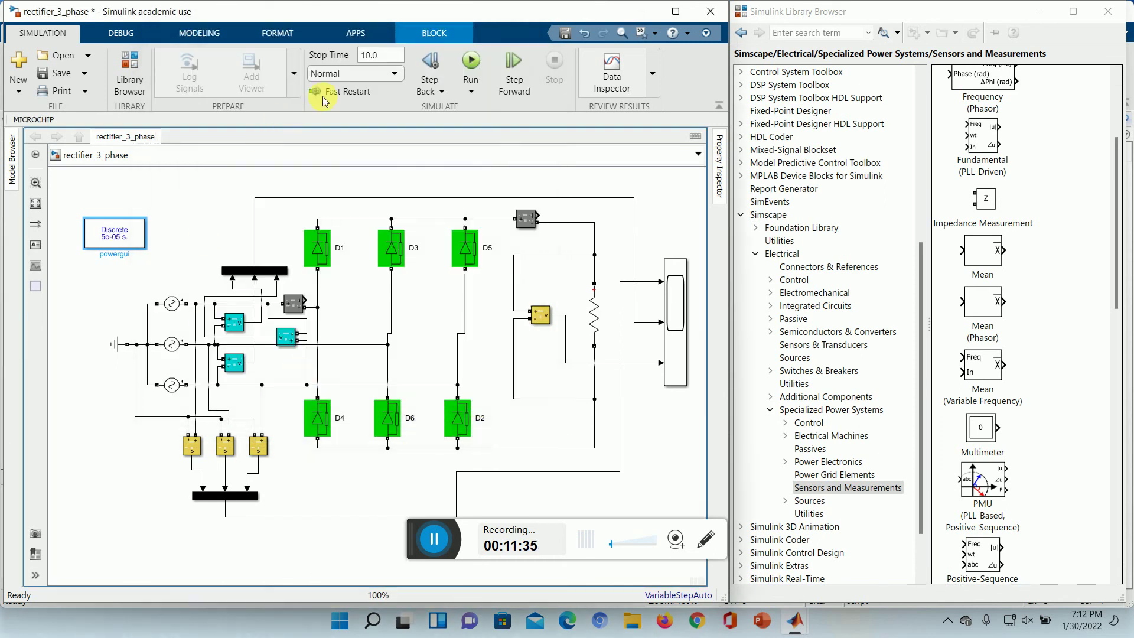
Set the stop time to 0.04 s, run the simulation, and open the Scope waveforms.
left_click(390, 60)
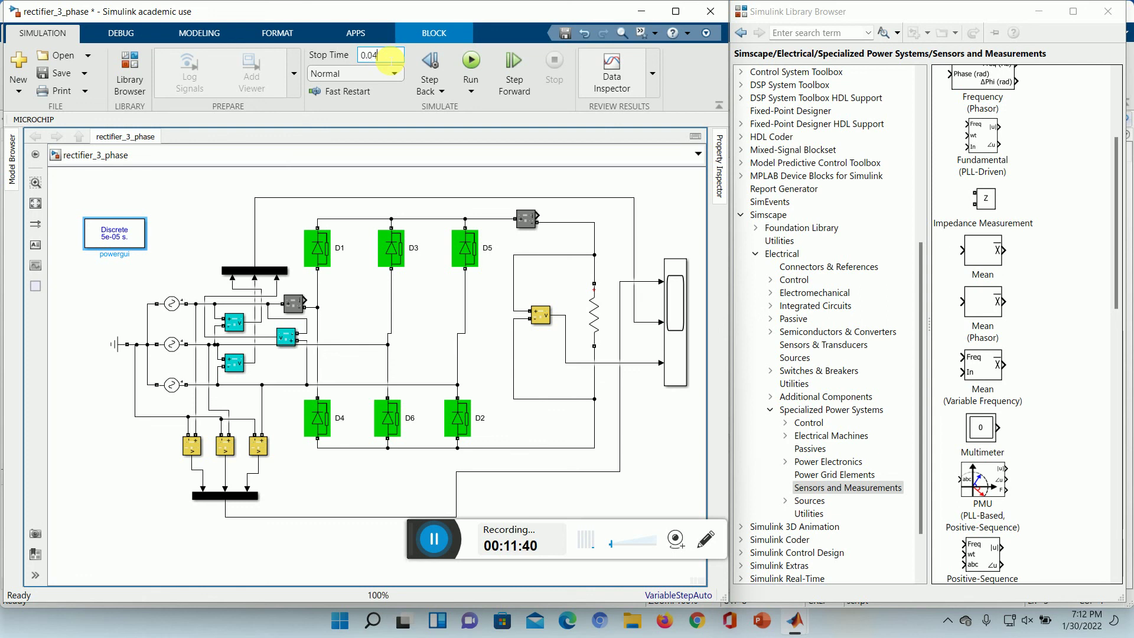
left_click(474, 65)
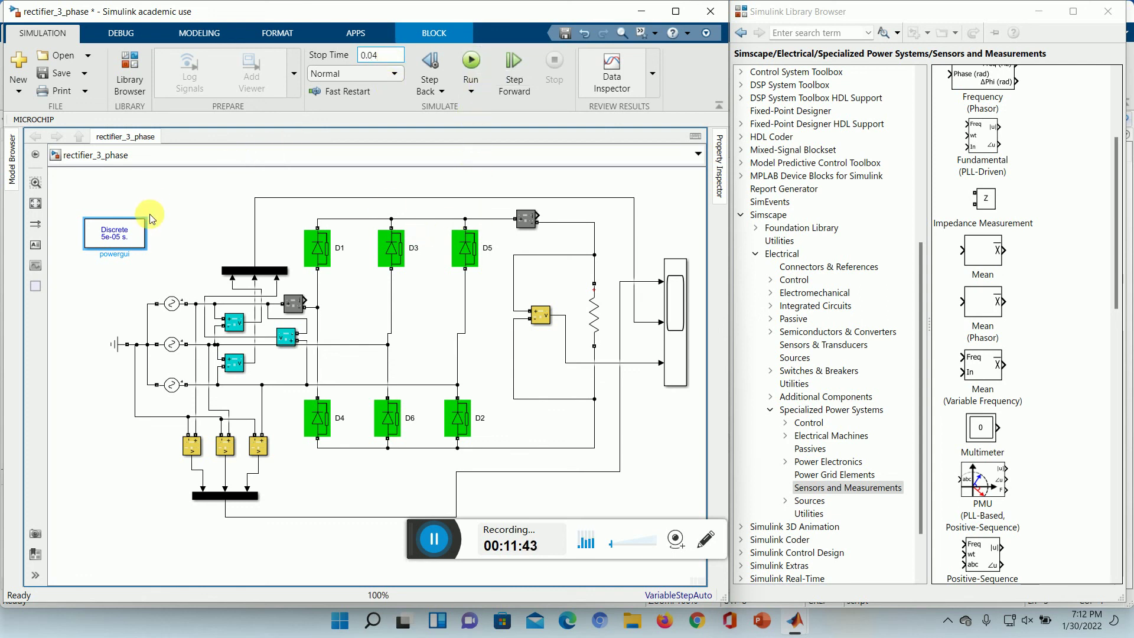
left_click(181, 199)
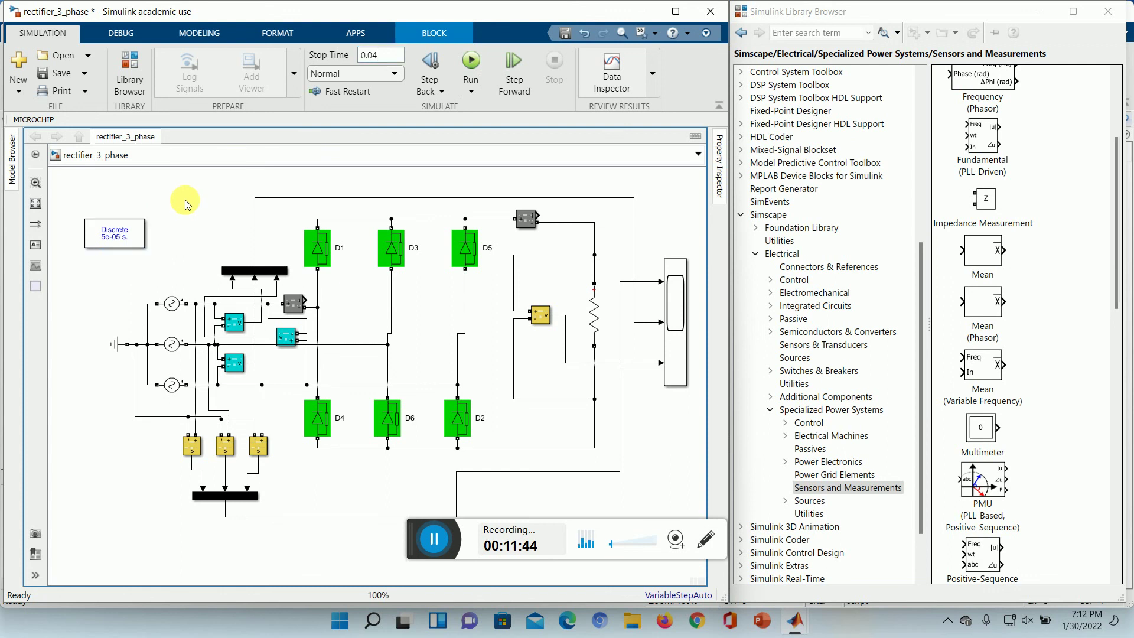
left_click(471, 65)
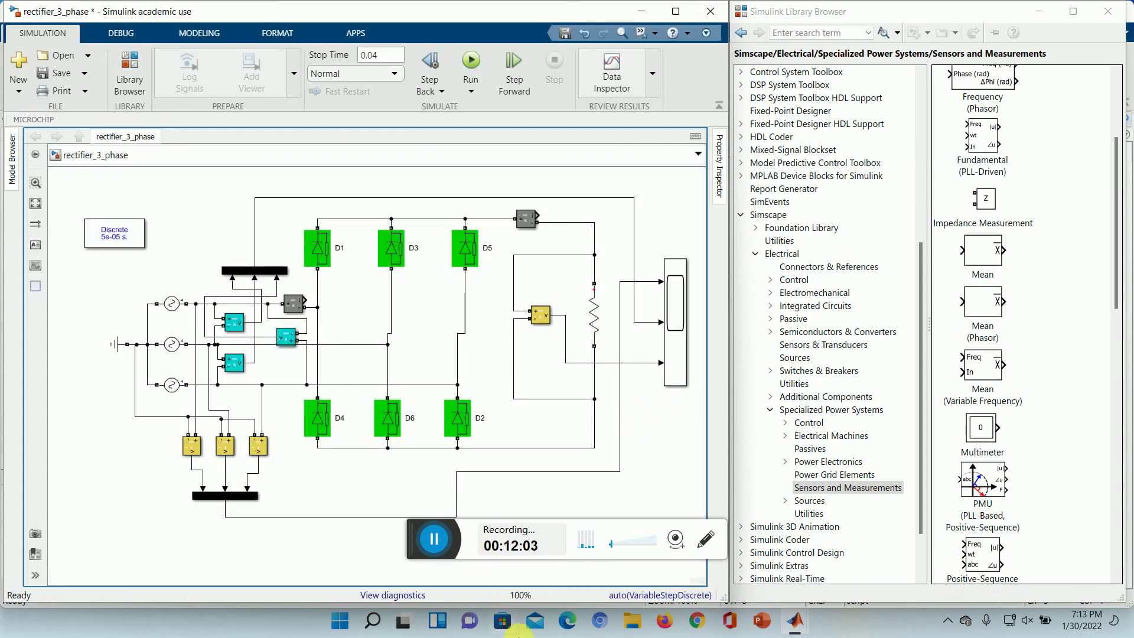
left_click(675, 313)
double_click(675, 313)
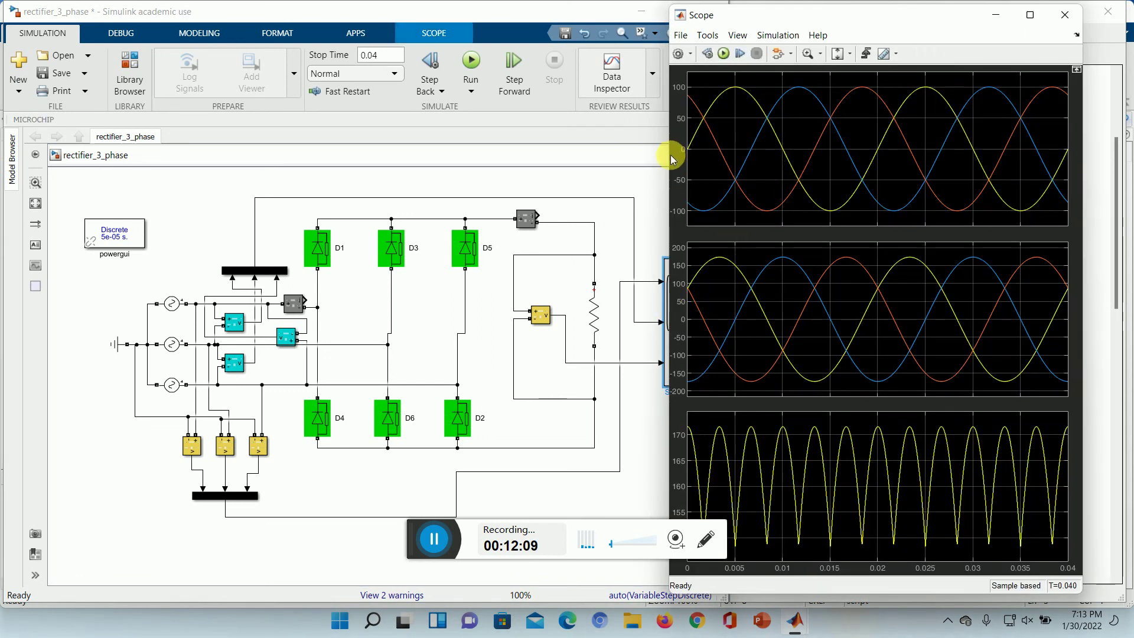
Maximize the Scope and open its Display properties for Active display 1, selecting the Title field.
left_click(1028, 16)
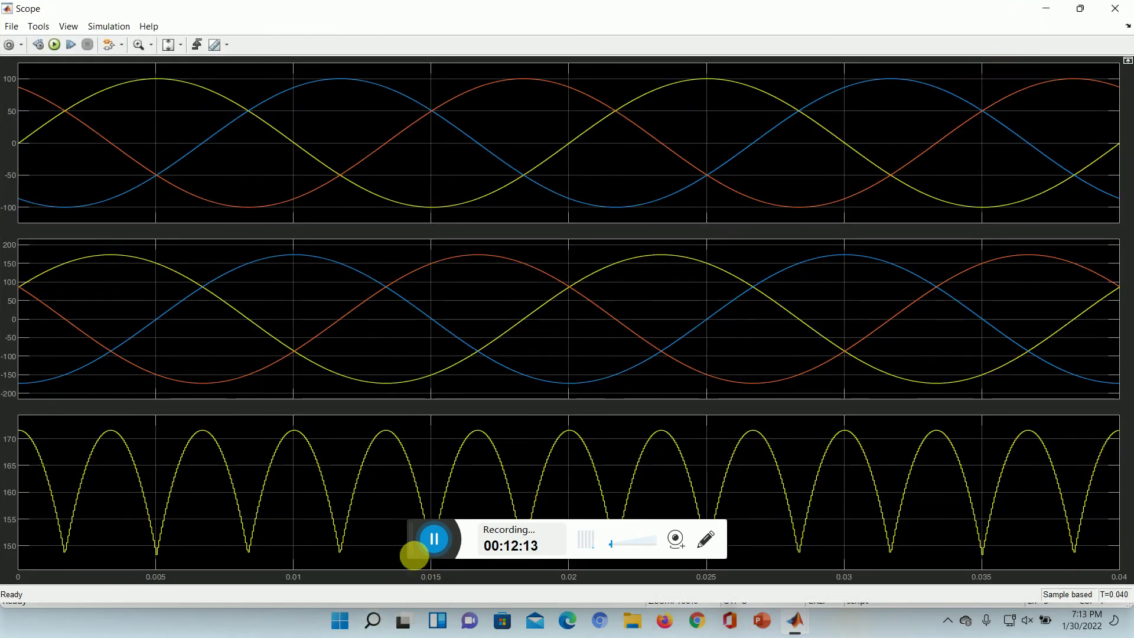
left_click_drag(416, 548, 425, 616)
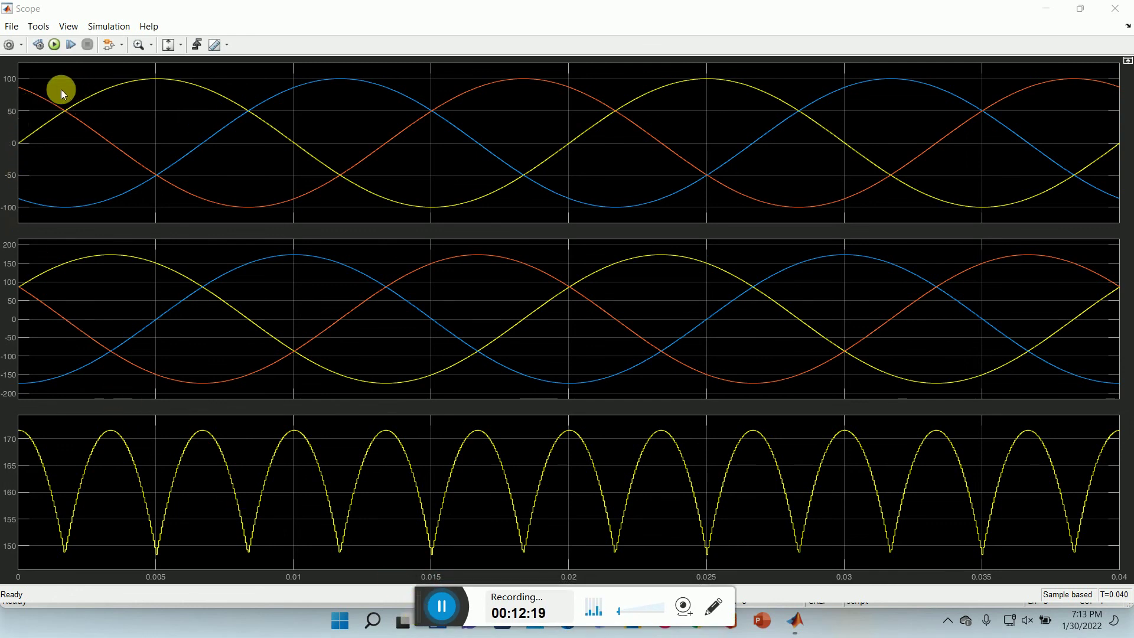
left_click(12, 46)
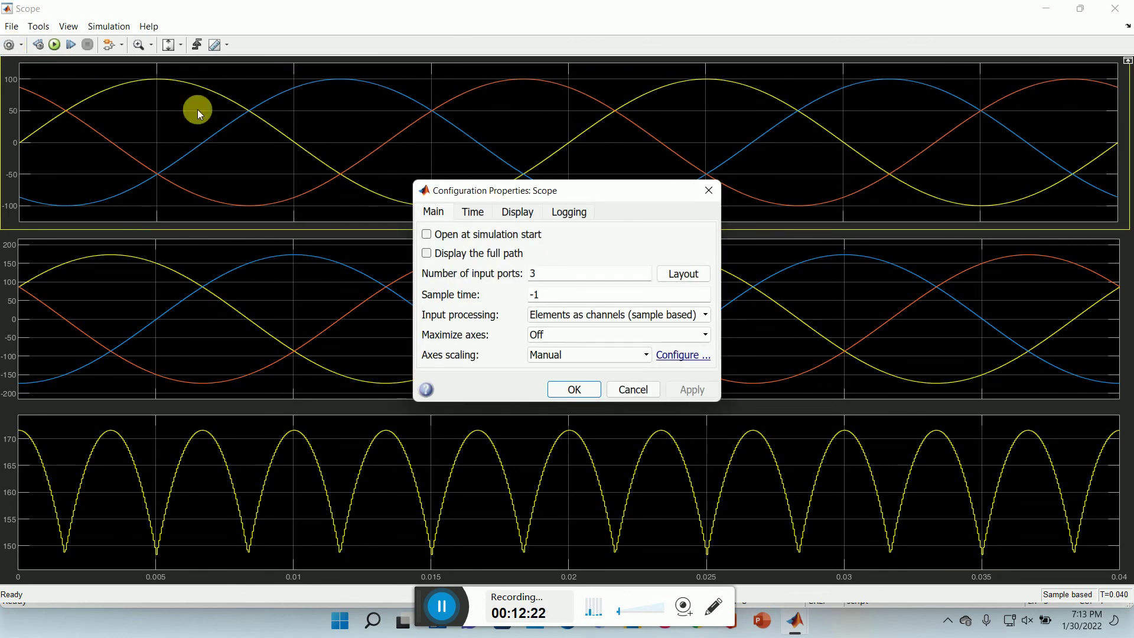
left_click(527, 212)
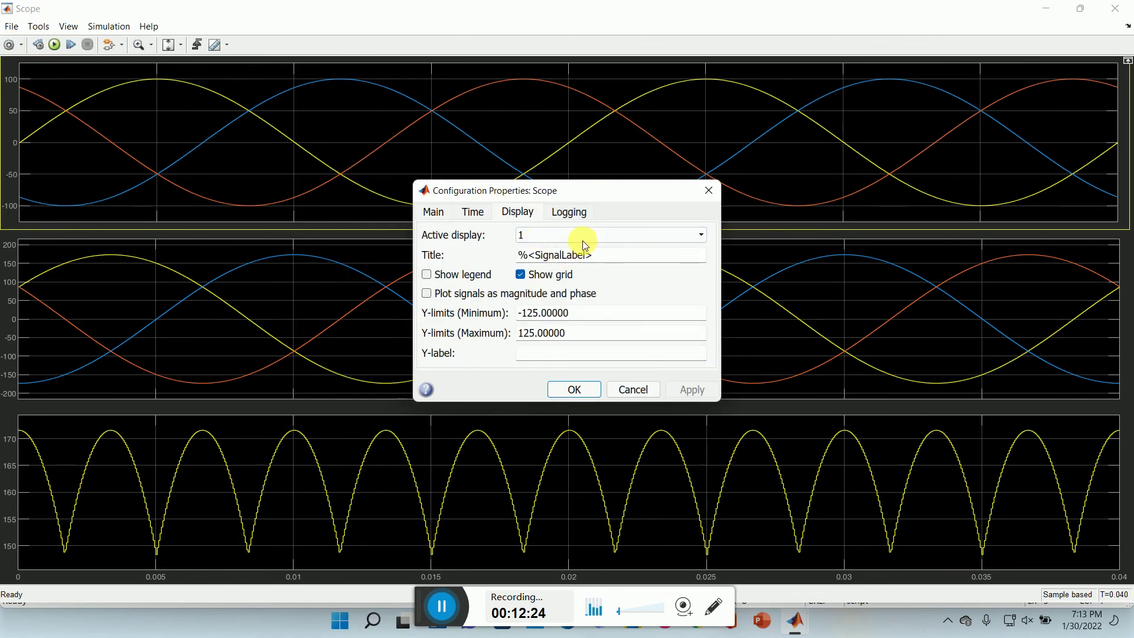
left_click(578, 236)
left_click(579, 249)
double_click(604, 258)
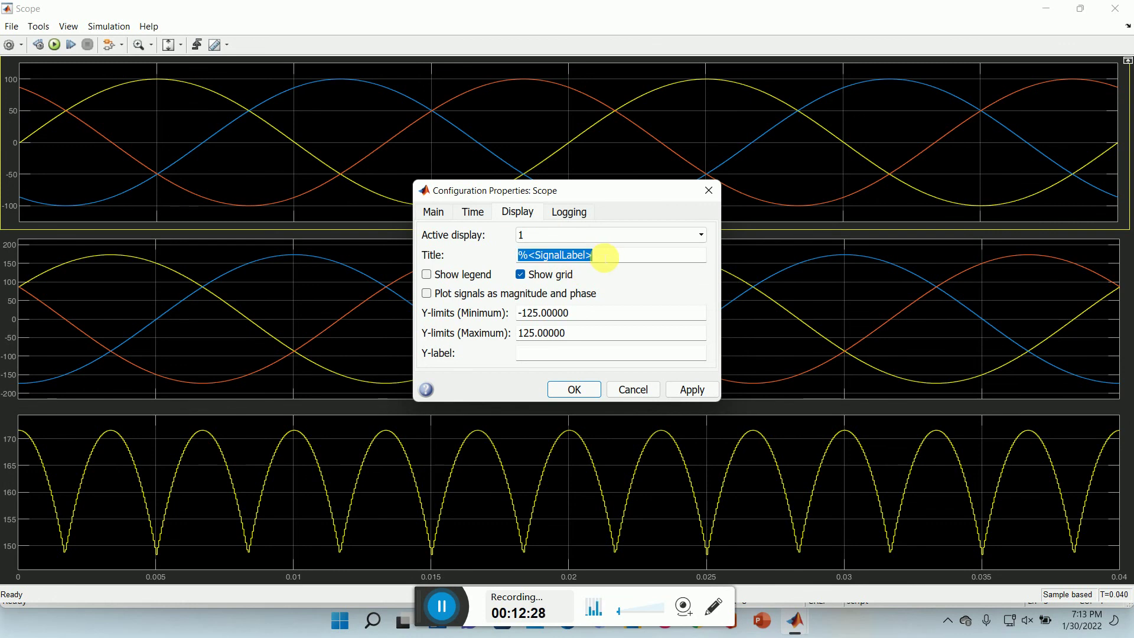